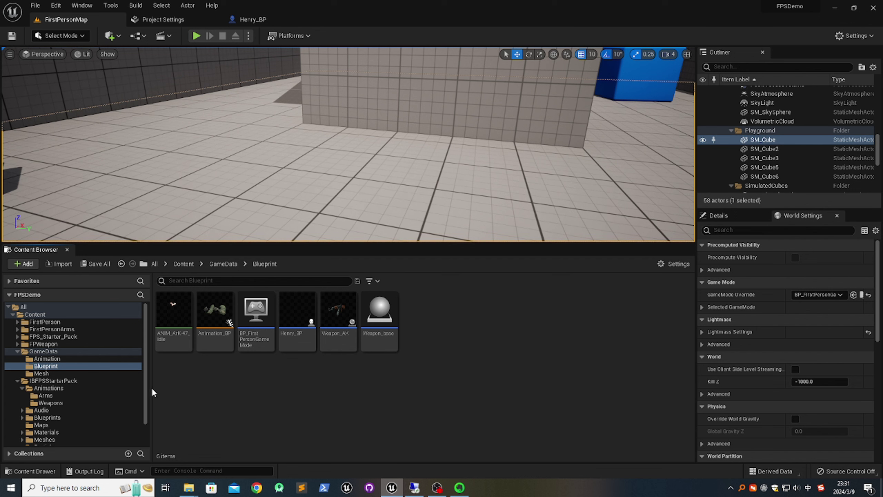
# Open the Arms subfolder of the Animations folder in IBFPSStarterPack
pyautogui.scroll(-2, 147, 403)
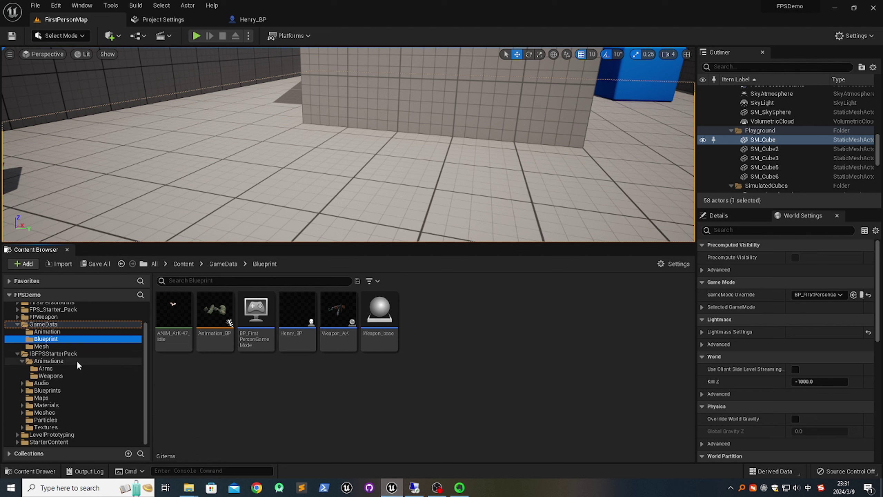
pyautogui.doubleClick(49, 353)
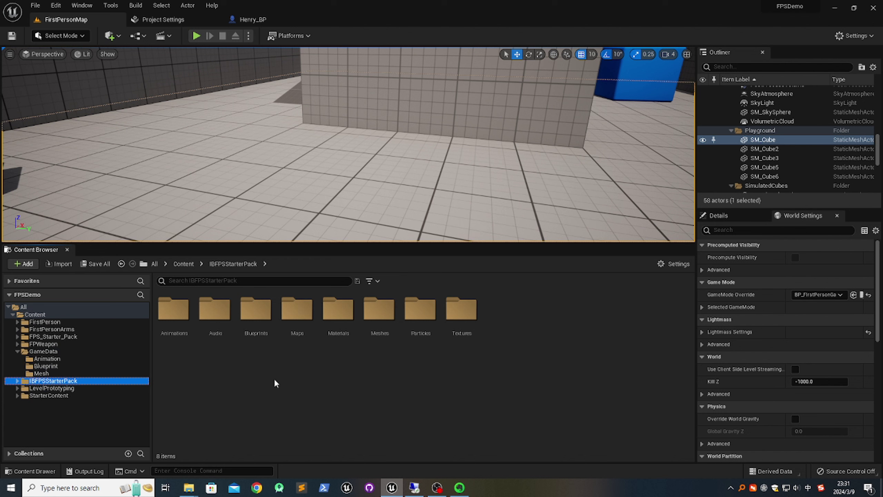
pyautogui.click(262, 403)
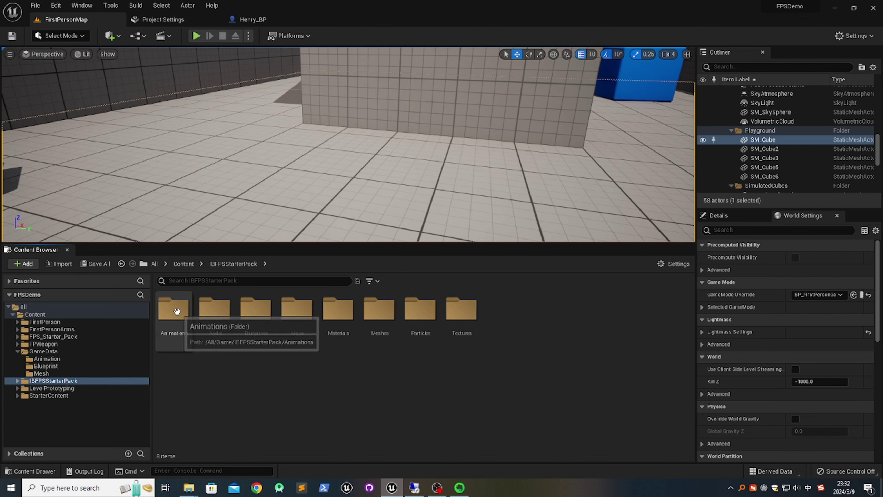
pyautogui.doubleClick(177, 325)
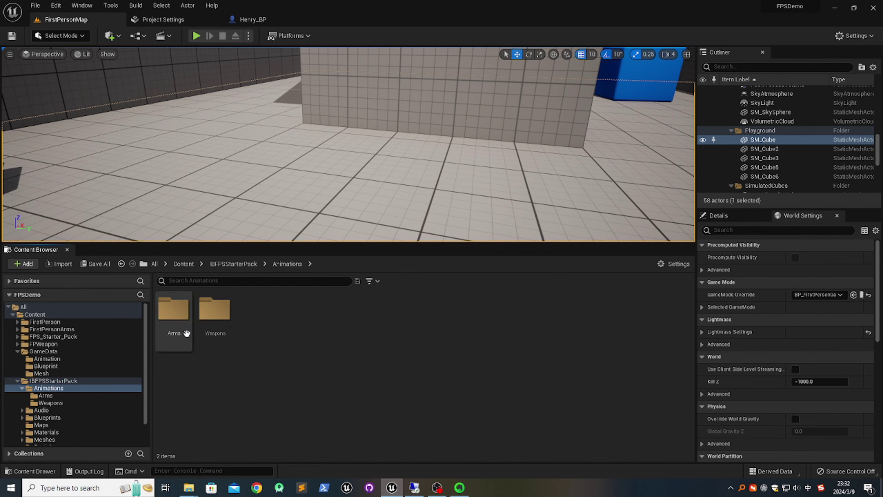
pyautogui.click(179, 310)
pyautogui.doubleClick(178, 309)
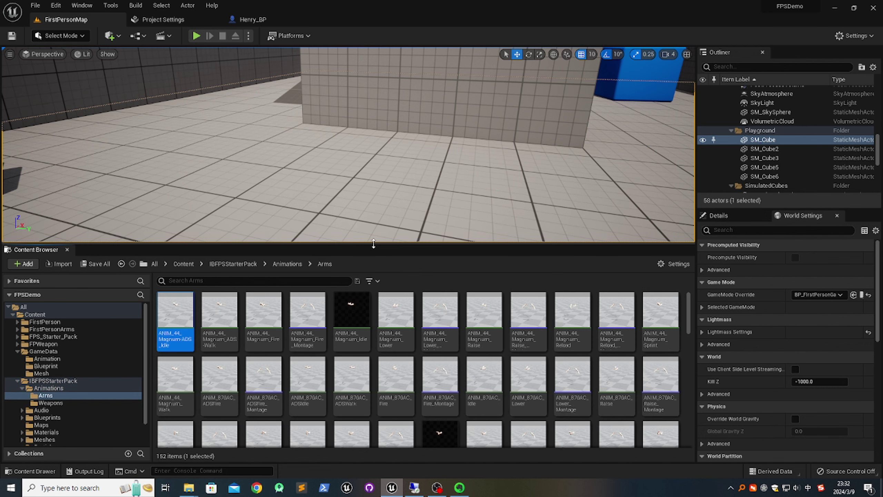
# Widen the Content Browser's asset area and search the Arms folder for "47"
pyautogui.moveTo(382, 208); pyautogui.dragTo(384, 139)
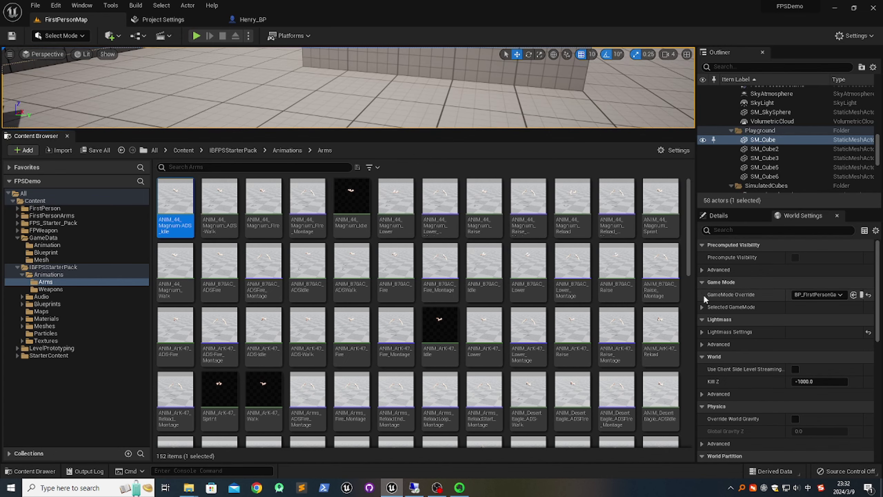
pyautogui.moveTo(697, 295); pyautogui.dragTo(794, 295)
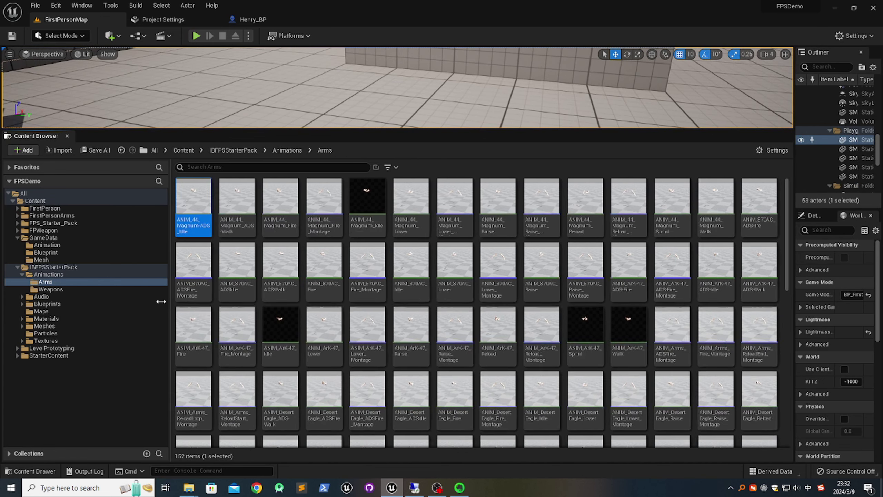
pyautogui.moveTo(172, 304); pyautogui.dragTo(98, 304)
pyautogui.click(123, 168)
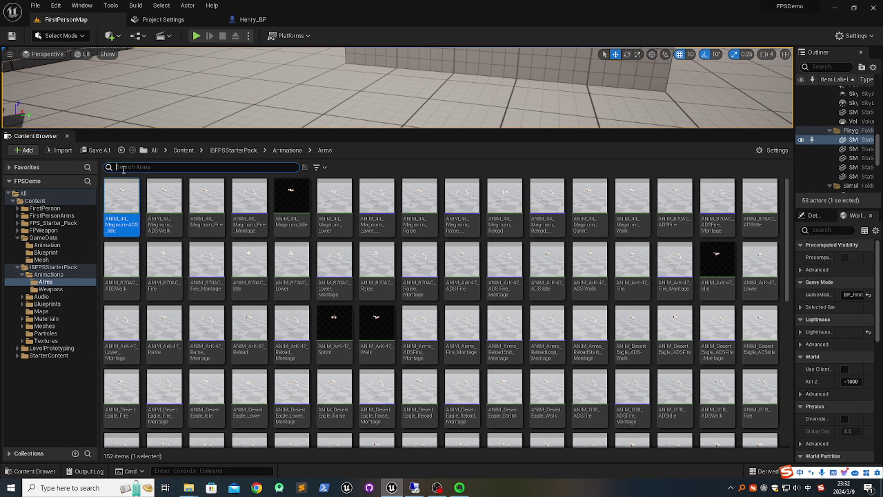
pyautogui.write('47')
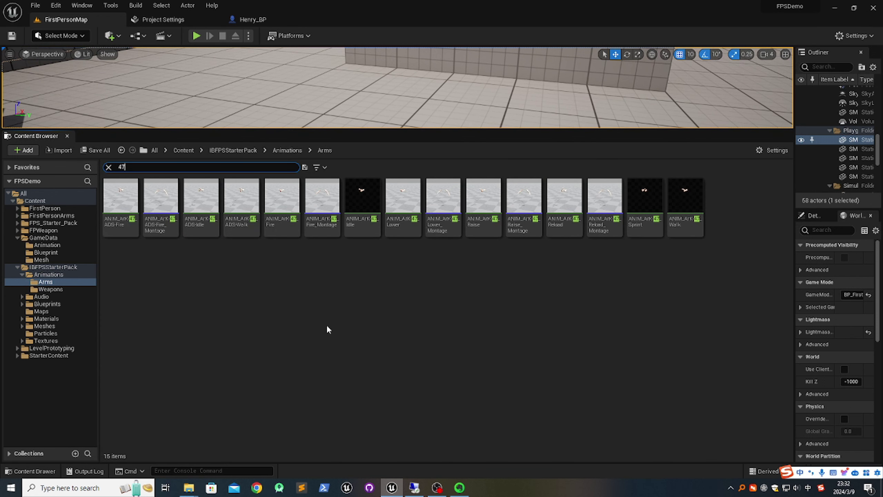
pyautogui.click(326, 329)
pyautogui.moveTo(365, 131); pyautogui.dragTo(368, 194)
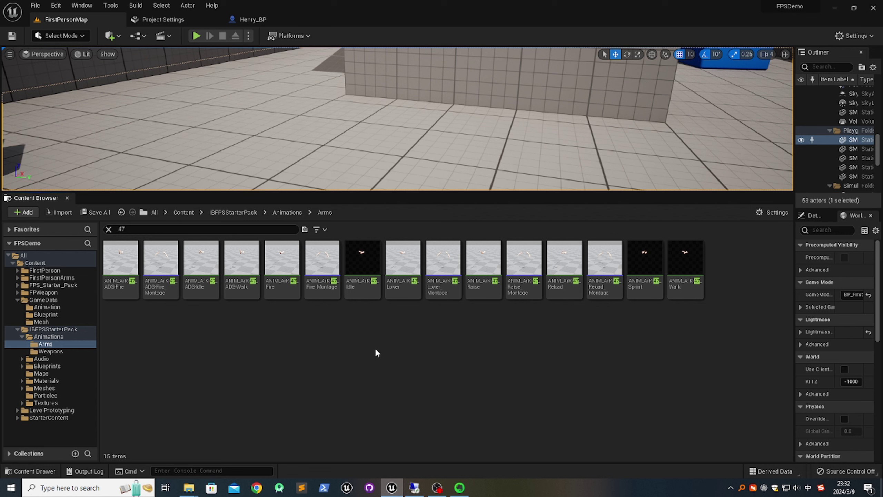
# Point out the ArK-47 Idle, Reload and Walk animations among the filtered Arms assets
pyautogui.click(363, 289)
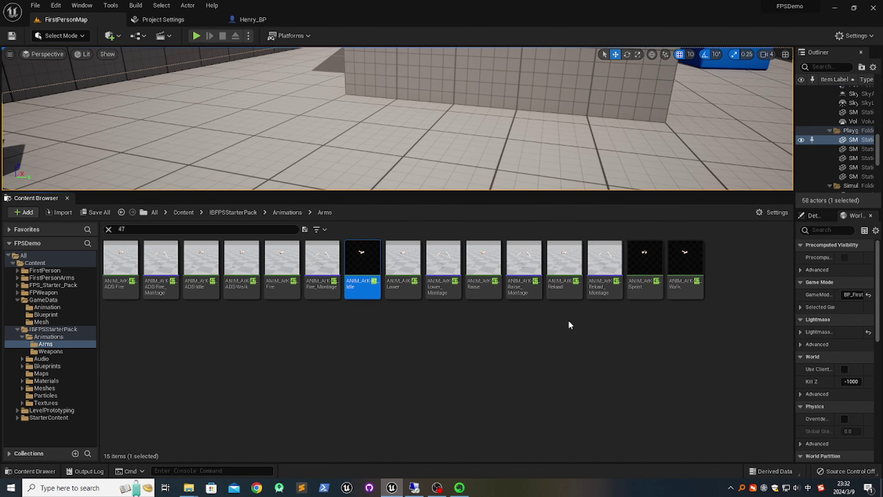
pyautogui.click(561, 294)
pyautogui.click(683, 296)
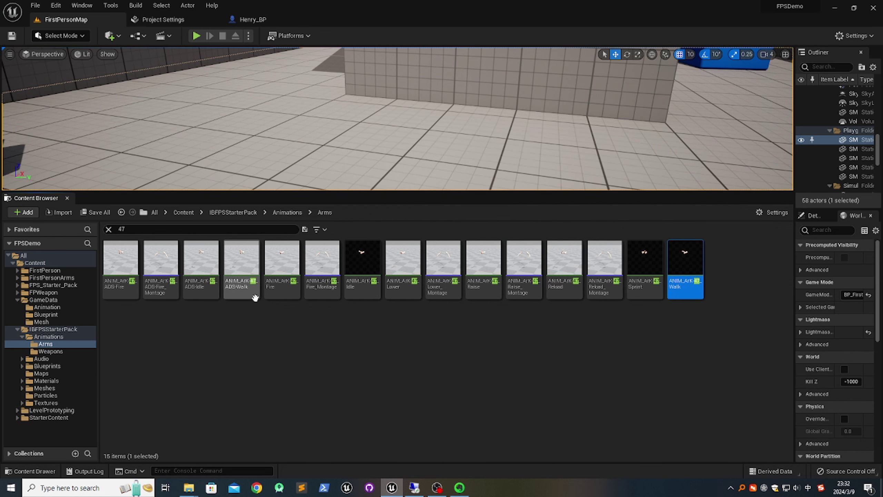
# Extend the "47" search to the Animations folder and all of IBFPSStarterPack, and clear the search
pyautogui.click(286, 212)
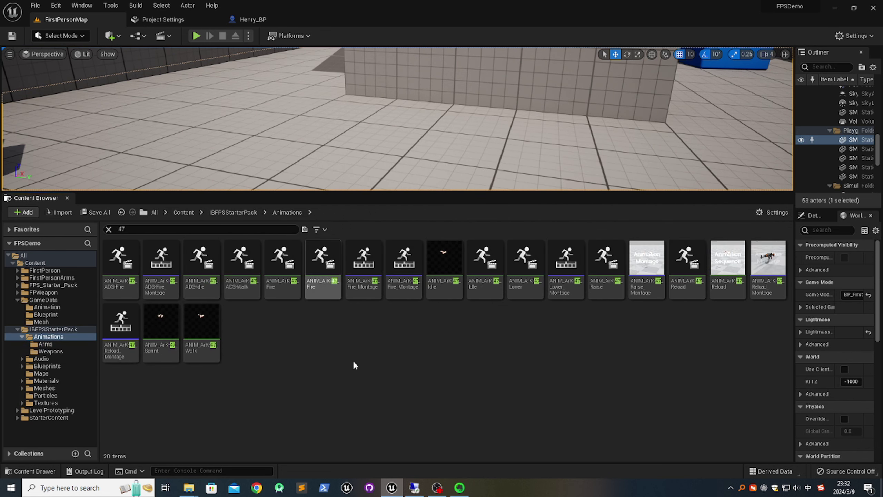
pyautogui.click(246, 212)
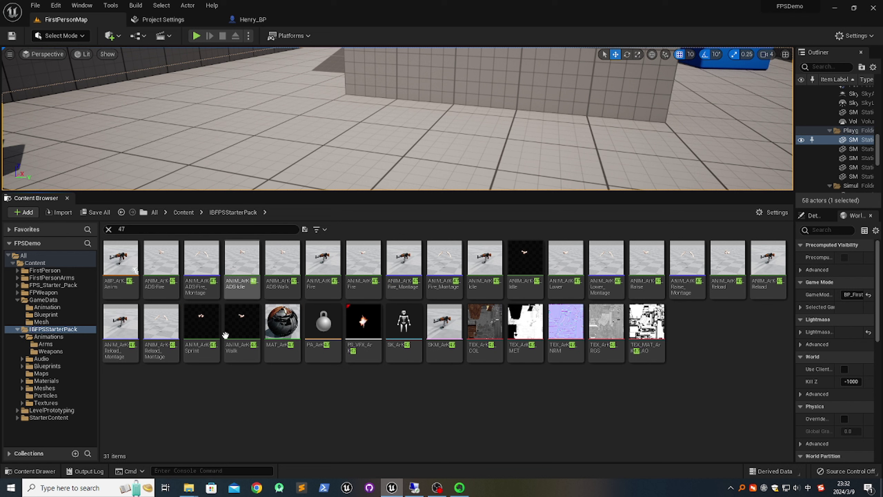
pyautogui.click(109, 229)
pyautogui.click(238, 356)
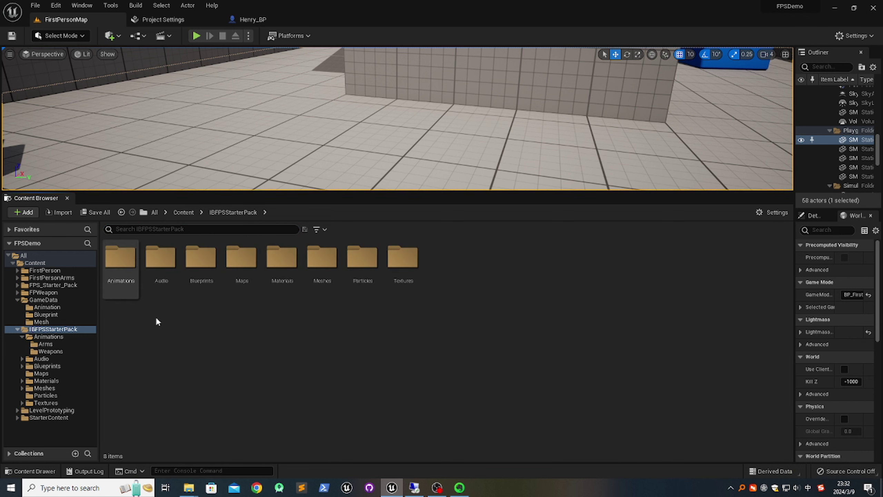
# Look through the Audio and Materials folders of IBFPSStarterPack
pyautogui.doubleClick(159, 275)
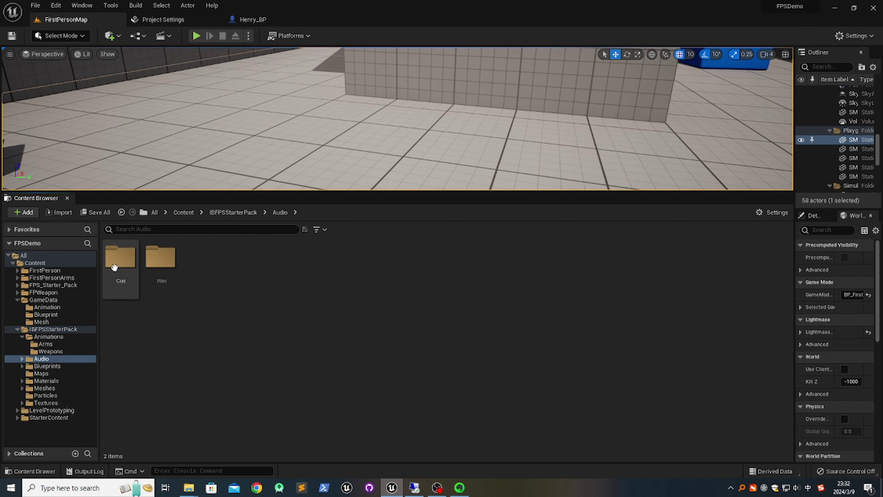
pyautogui.click(239, 212)
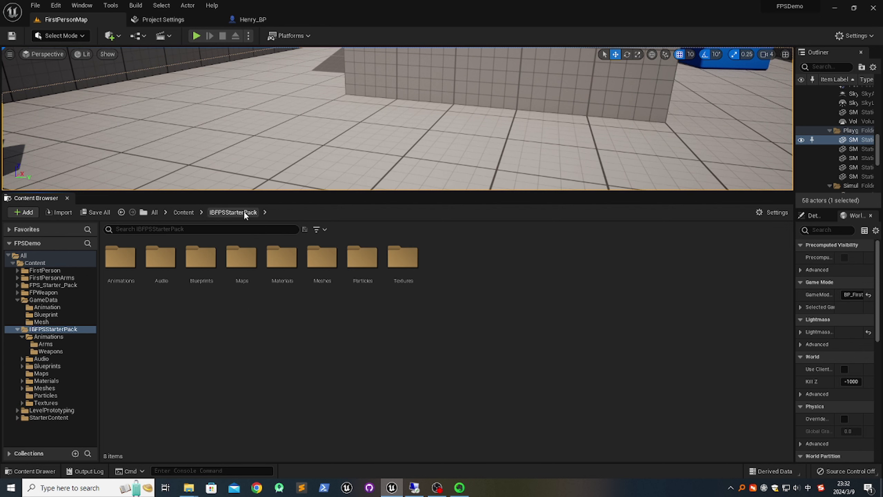
pyautogui.doubleClick(292, 257)
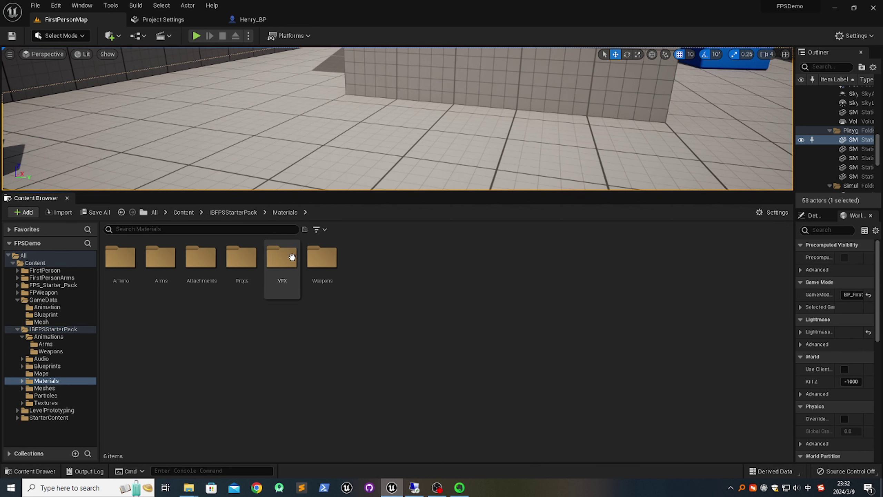
pyautogui.click(253, 212)
# Open the Weapons folder under Meshes and select the SKM_ArK47 mesh
pyautogui.doubleClick(323, 257)
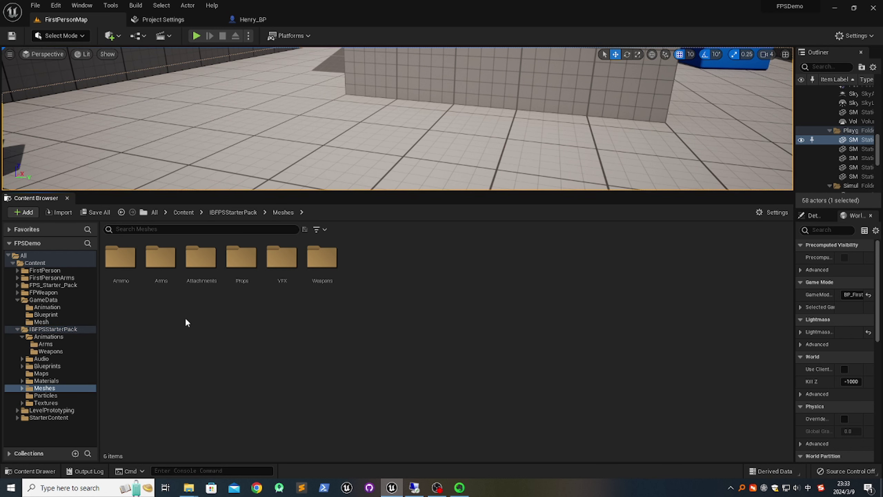
pyautogui.doubleClick(337, 263)
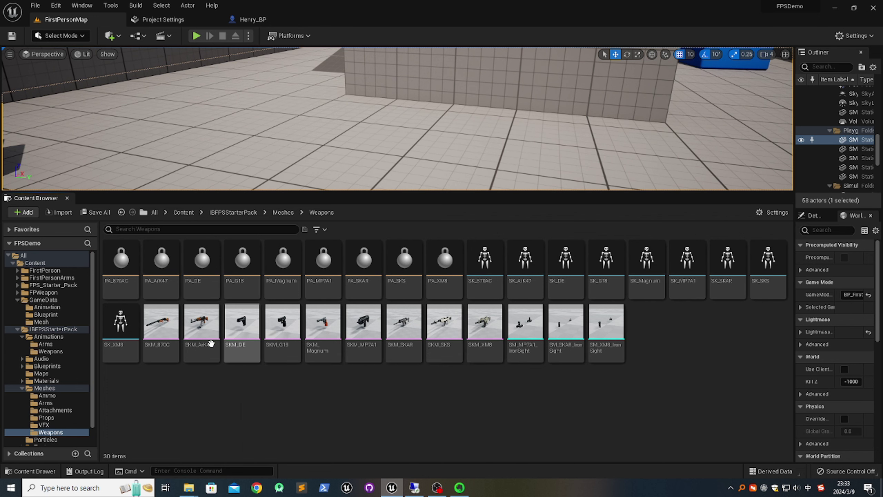
pyautogui.click(211, 329)
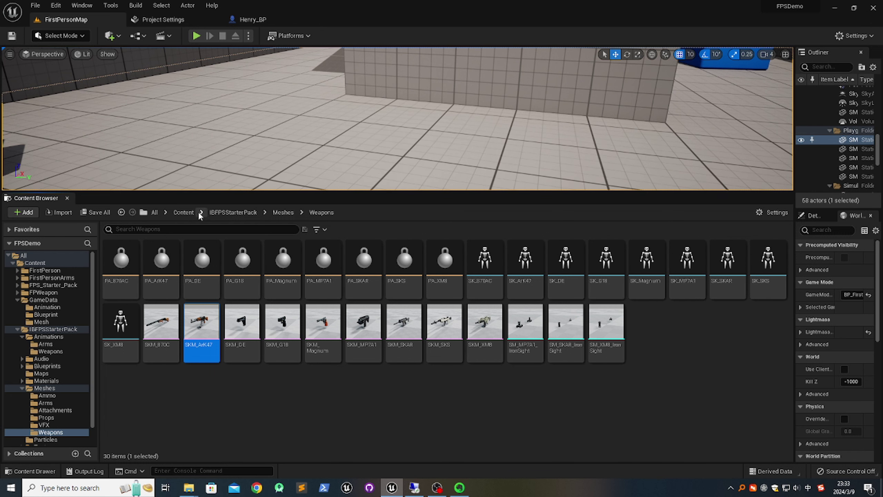
# Look into the Textures folder of IBFPSStarterPack and return to the pack's root folder
pyautogui.click(290, 213)
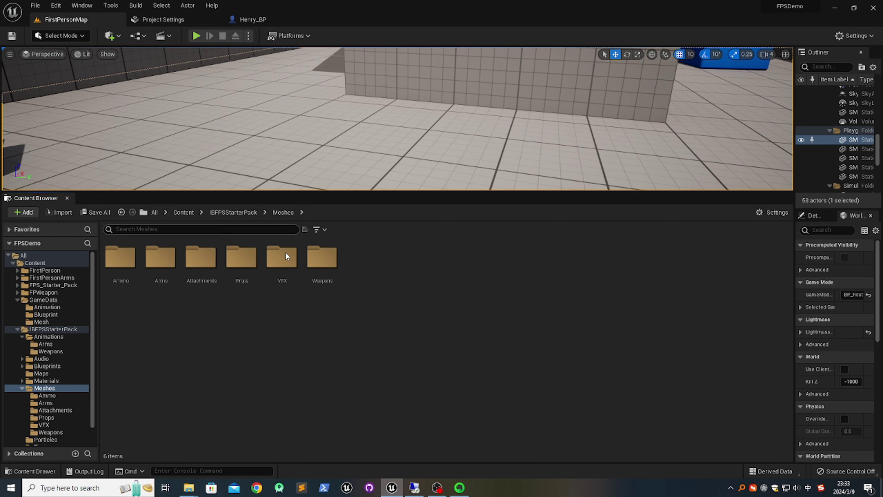
pyautogui.click(230, 213)
pyautogui.doubleClick(403, 257)
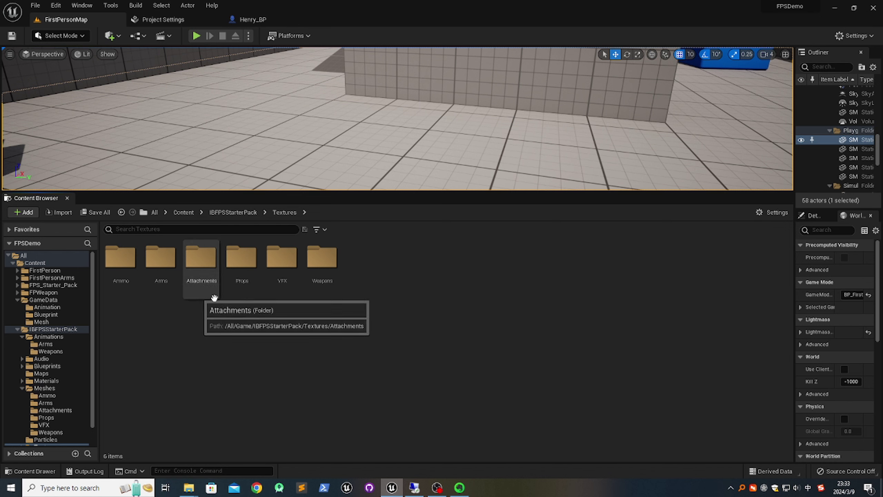
pyautogui.click(63, 329)
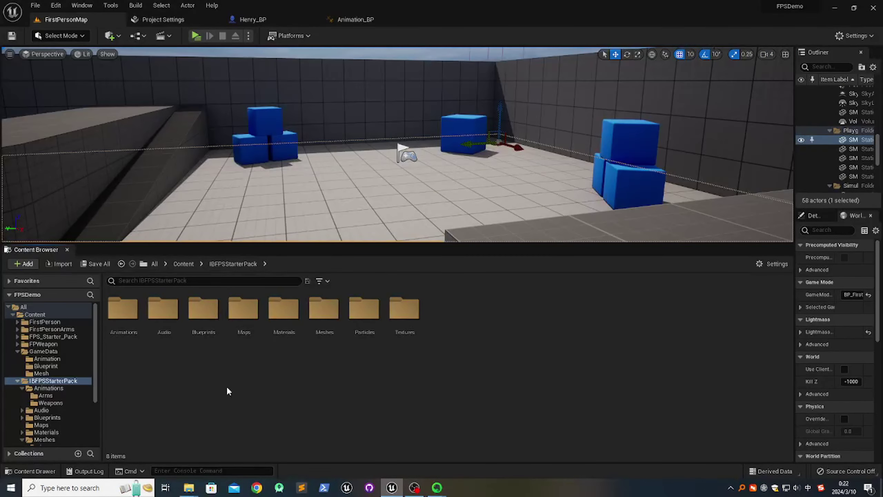
# Open Animation_BP from the GameData Blueprint folder and display its AnimGraph
pyautogui.click(64, 351)
pyautogui.click(66, 366)
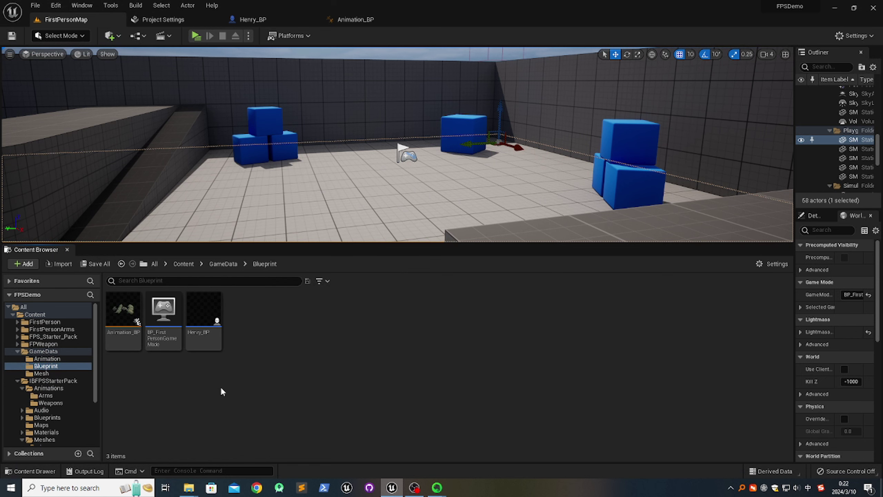
pyautogui.doubleClick(128, 335)
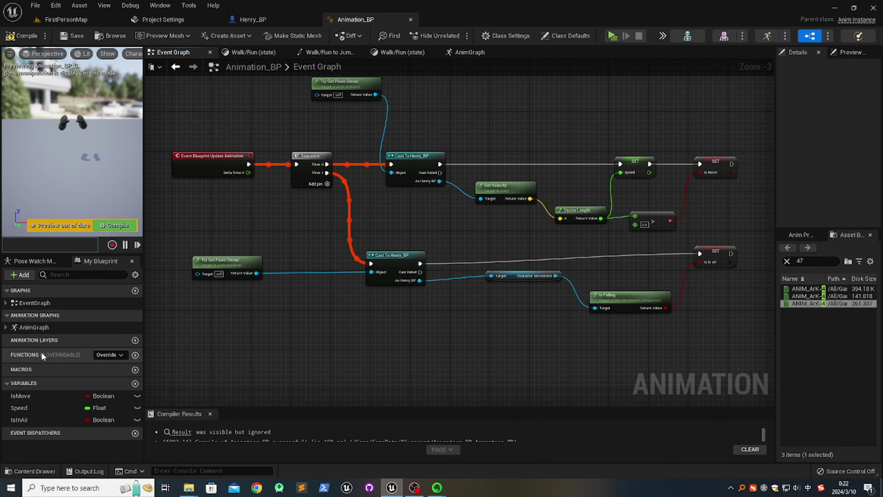
pyautogui.doubleClick(41, 327)
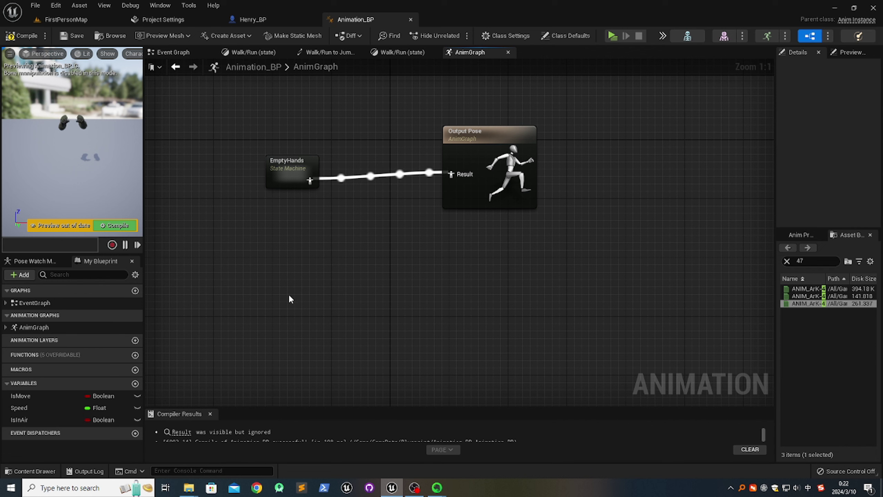
# Add a new state machine below EmptyHands in the AnimGraph and name it AK
pyautogui.rightClick(265, 261)
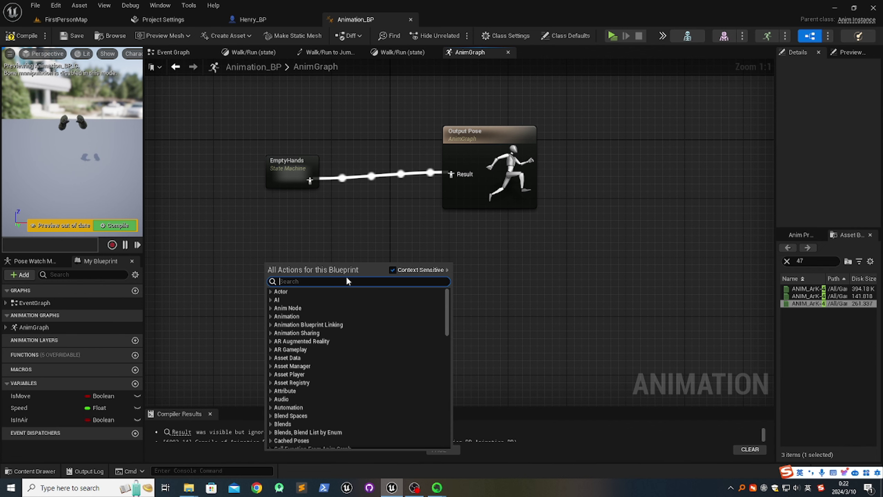
pyautogui.write('add new')
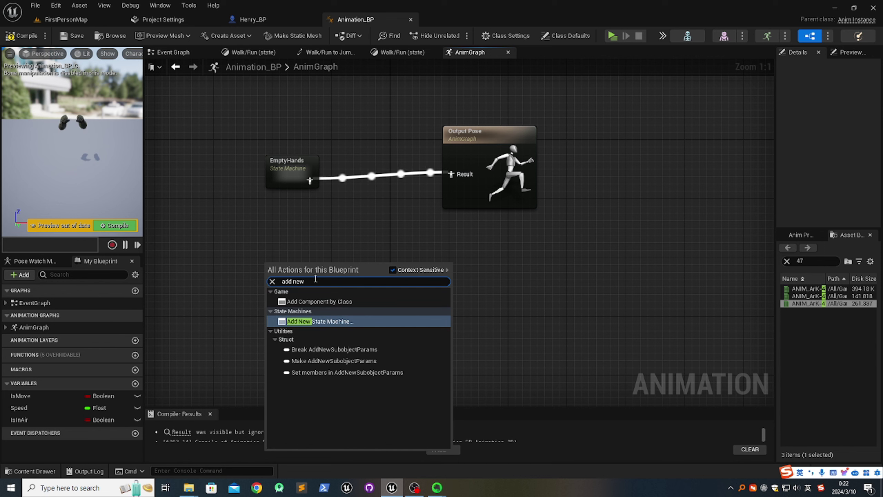
pyautogui.click(325, 322)
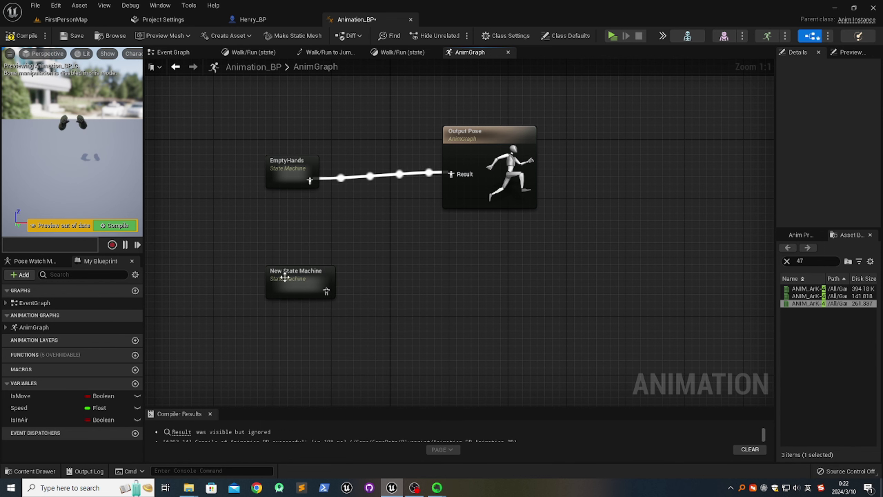
pyautogui.doubleClick(300, 272)
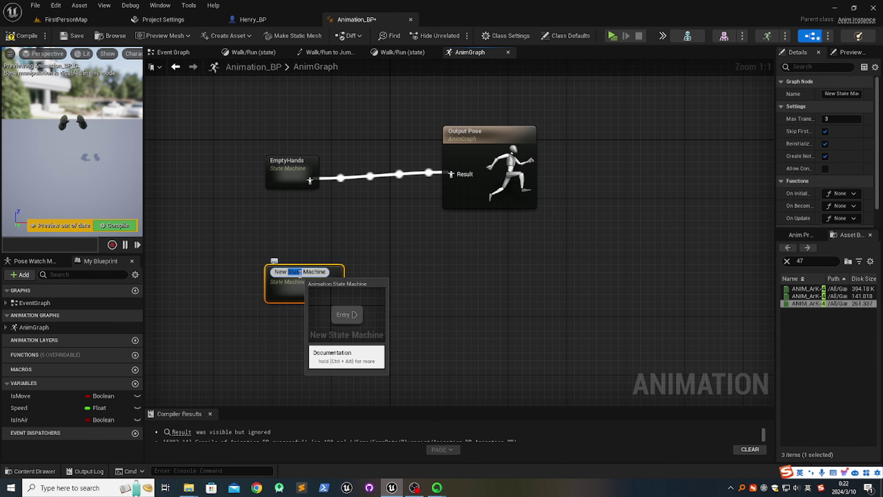
pyautogui.hotkey('ctrl', 'a')
pyautogui.write('AK')
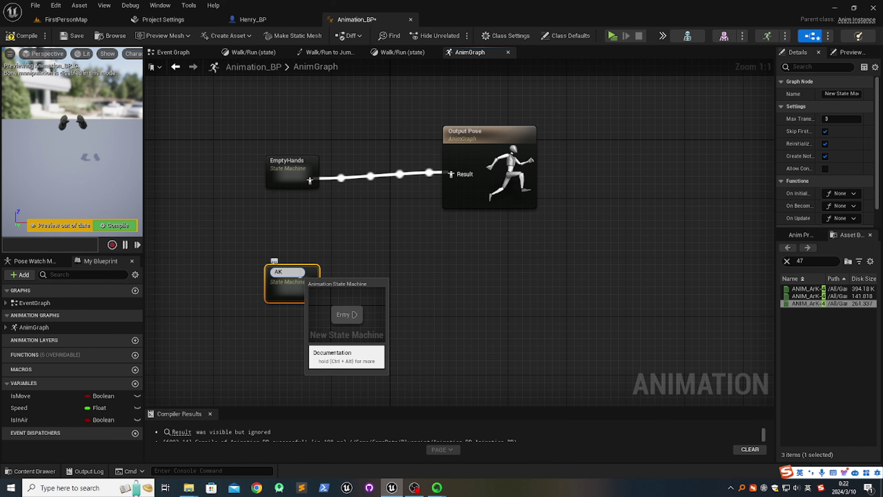
pyautogui.press('Return')
pyautogui.click(353, 307)
# Open the AK state machine, clear the "47" asset search filter and widen the asset list
pyautogui.doubleClick(289, 282)
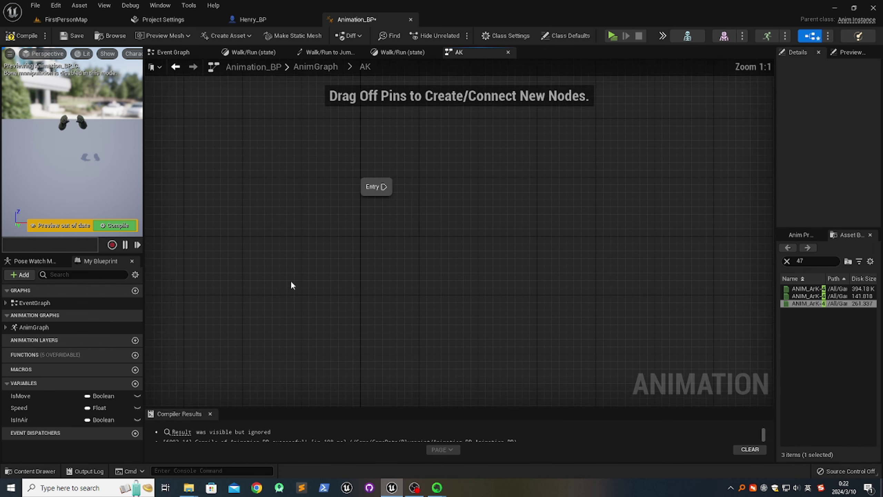
pyautogui.moveTo(291, 285); pyautogui.dragTo(251, 291, button='right')
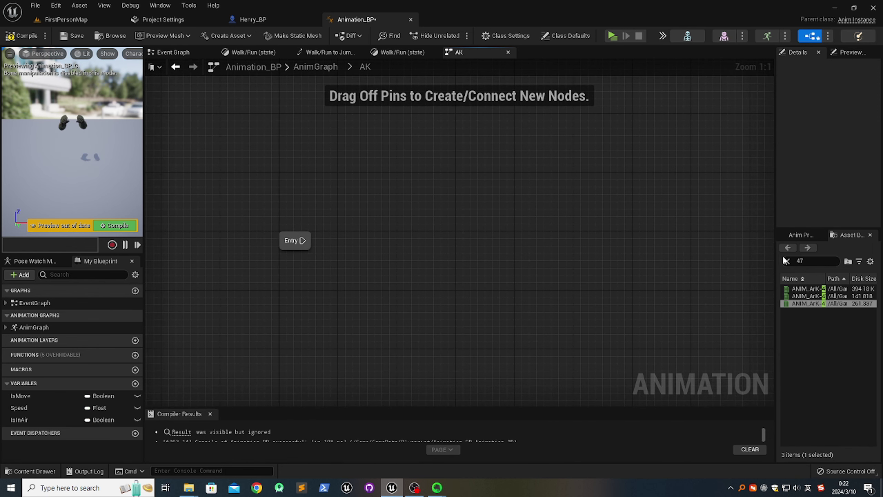
pyautogui.press('BackSpace')
pyautogui.press('BackSpace')
pyautogui.moveTo(776, 256); pyautogui.dragTo(651, 258)
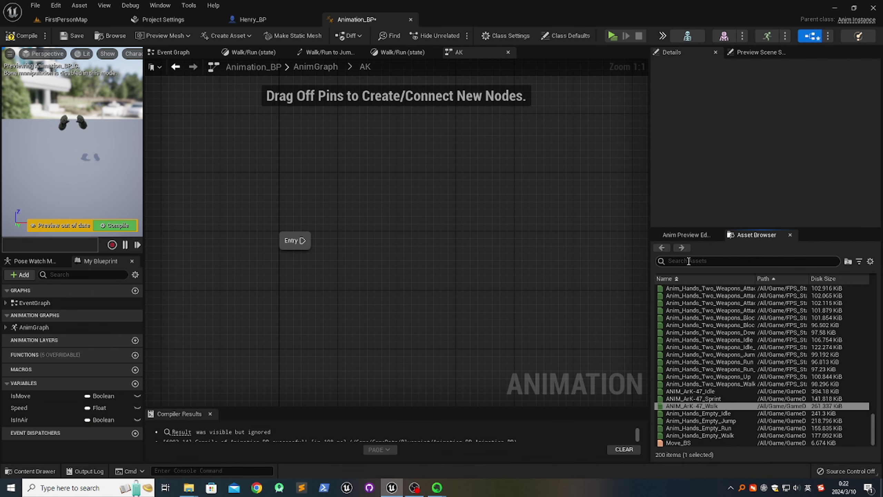
# Filter the Asset Browser list by "47" to narrow it to the AK-47 animations
pyautogui.click(689, 261)
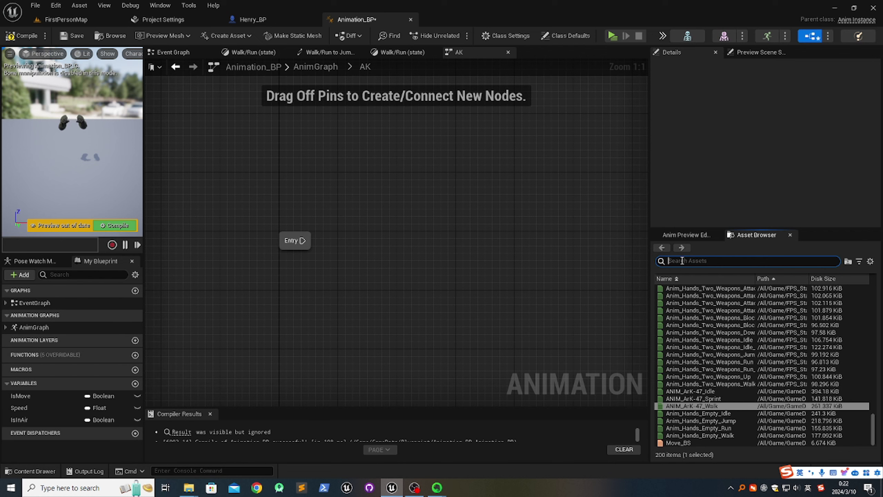
pyautogui.write('47')
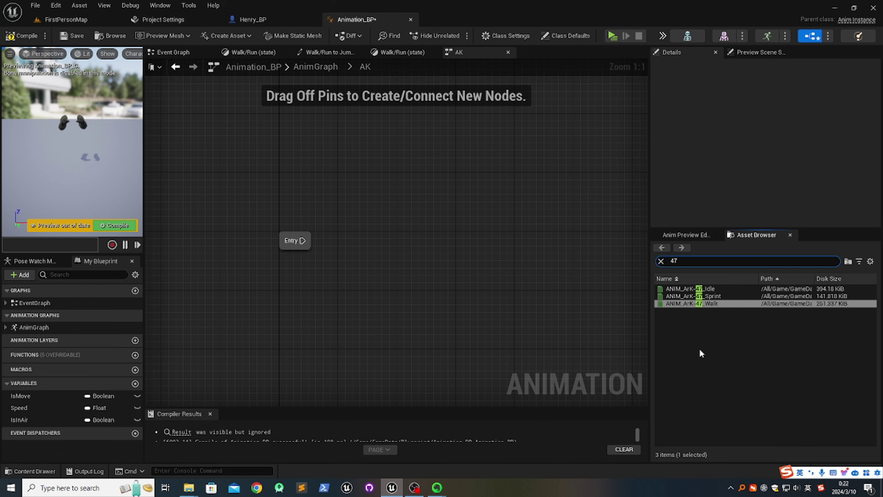
pyautogui.click(687, 337)
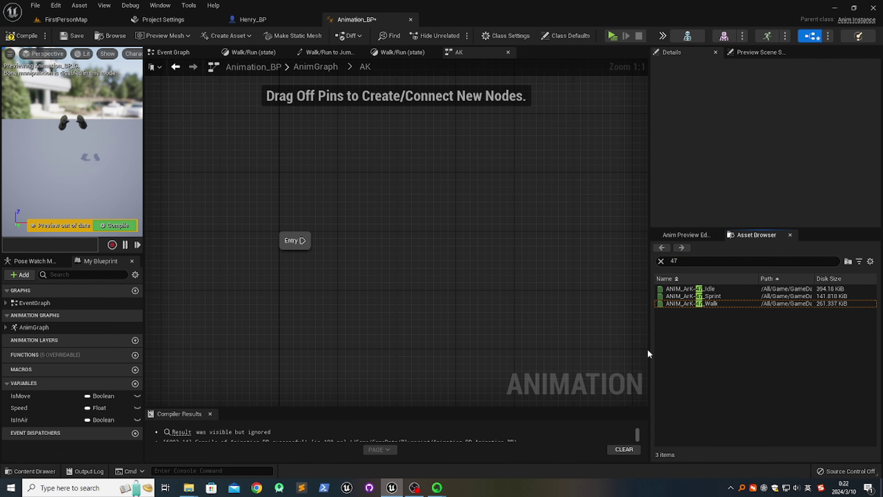
# Add a state from the ANIM_ArK-47_Idle animation beside Entry in the AK graph and name it Idle
pyautogui.moveTo(478, 290); pyautogui.dragTo(458, 274, button='right')
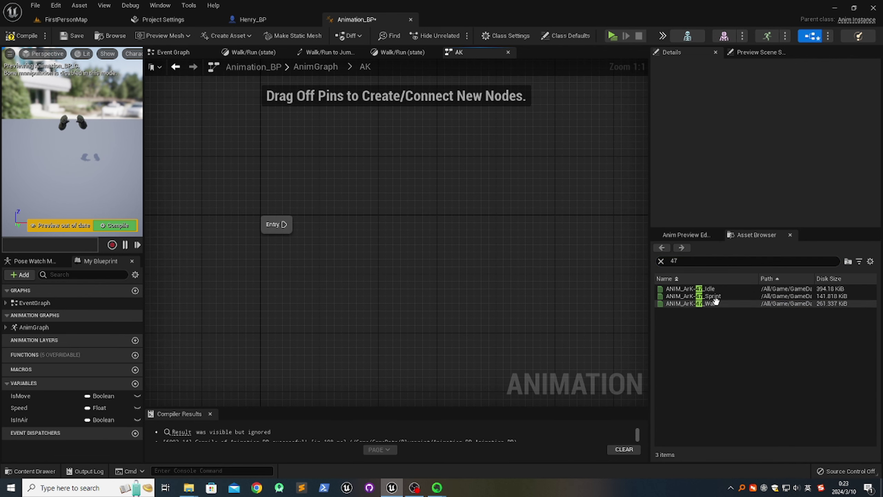
pyautogui.moveTo(696, 290); pyautogui.dragTo(356, 221)
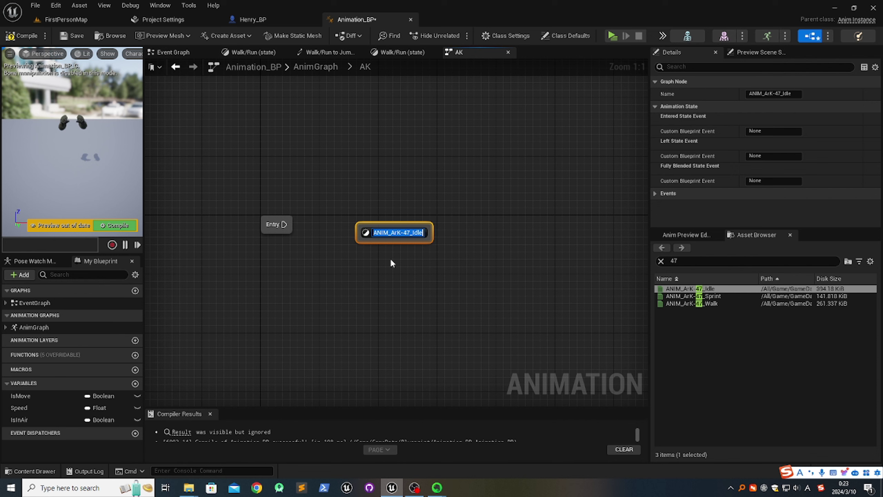
pyautogui.press('BackSpace')
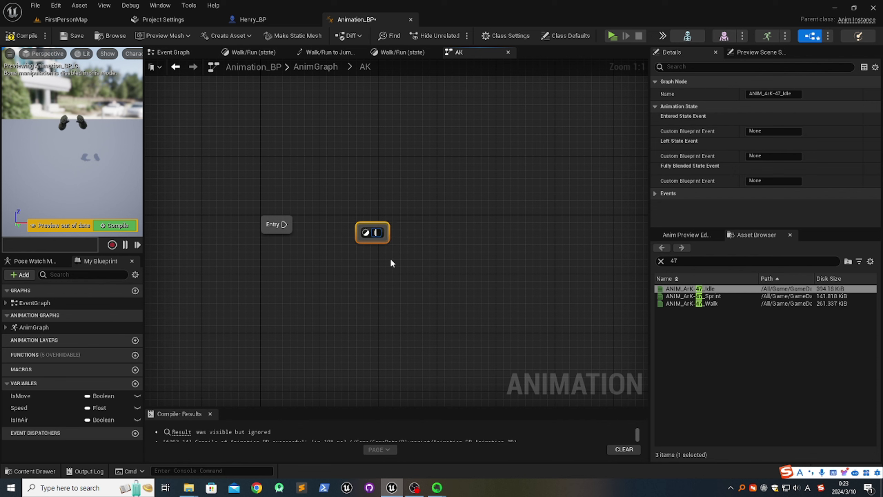
pyautogui.write('ID')
pyautogui.press('BackSpace')
pyautogui.write('d')
pyautogui.write('le')
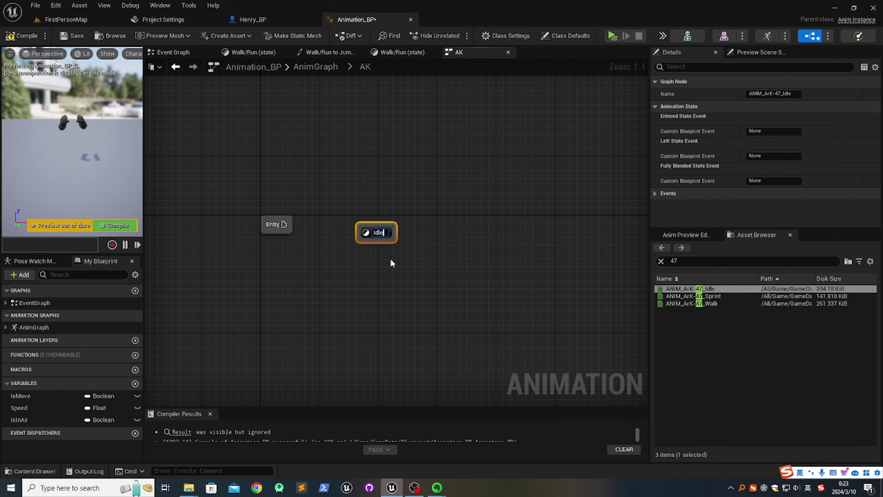
pyautogui.press('Return')
pyautogui.click(394, 278)
# Look inside the Idle state, return to the AK graph and connect Entry to Idle
pyautogui.moveTo(394, 279)
pyautogui.mouseDown(button='right')
pyautogui.moveTo(426, 245)
pyautogui.moveTo(379, 300)
pyautogui.moveTo(381, 287)
pyautogui.mouseUp(button='right')
pyautogui.doubleClick(380, 203)
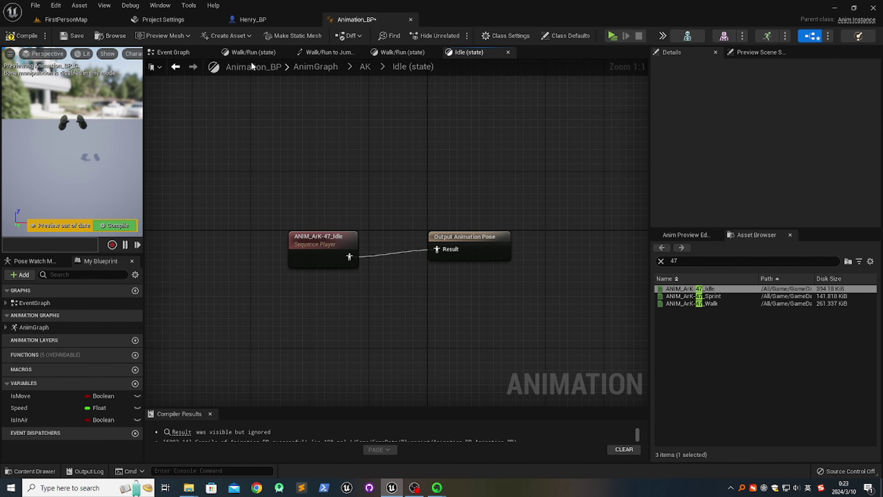
pyautogui.click(175, 67)
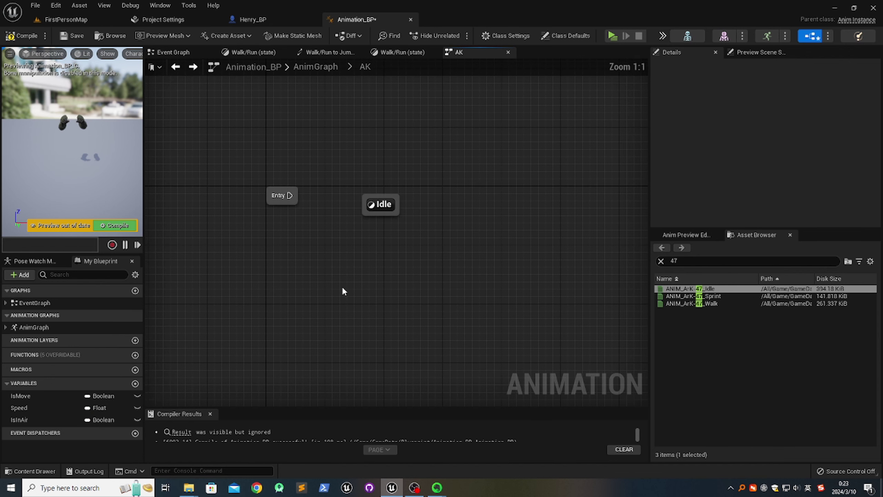
pyautogui.moveTo(258, 215); pyautogui.dragTo(360, 218)
pyautogui.click(288, 263)
# Add a state from the ANIM_ArK-47_Walk animation, rename it Walk and line it up to the right of Idle
pyautogui.moveTo(361, 255); pyautogui.dragTo(322, 255, button='right')
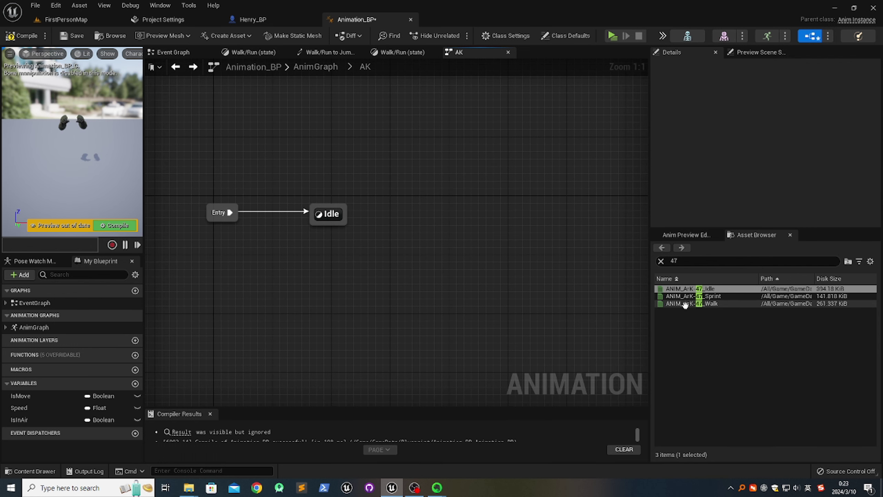
pyautogui.moveTo(684, 305)
pyautogui.moveTo(684, 305); pyautogui.dragTo(428, 209)
pyautogui.moveTo(433, 280); pyautogui.dragTo(389, 280, button='right')
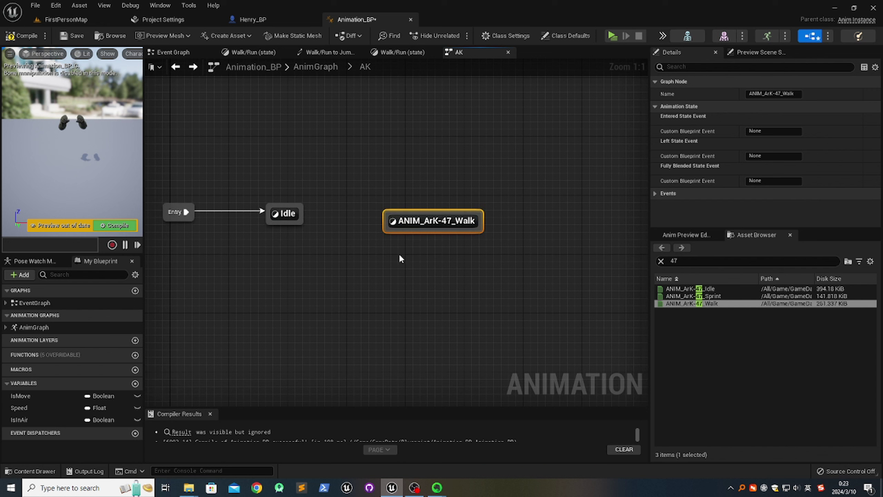
pyautogui.rightClick(418, 222)
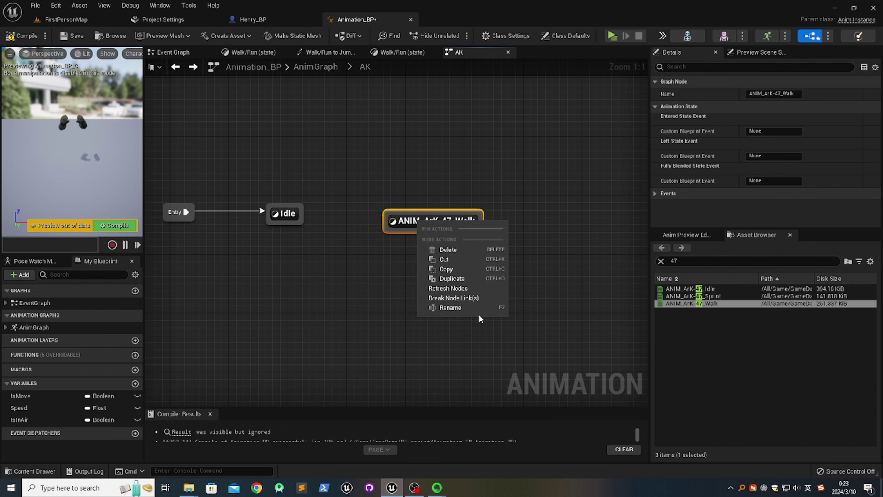
pyautogui.click(466, 307)
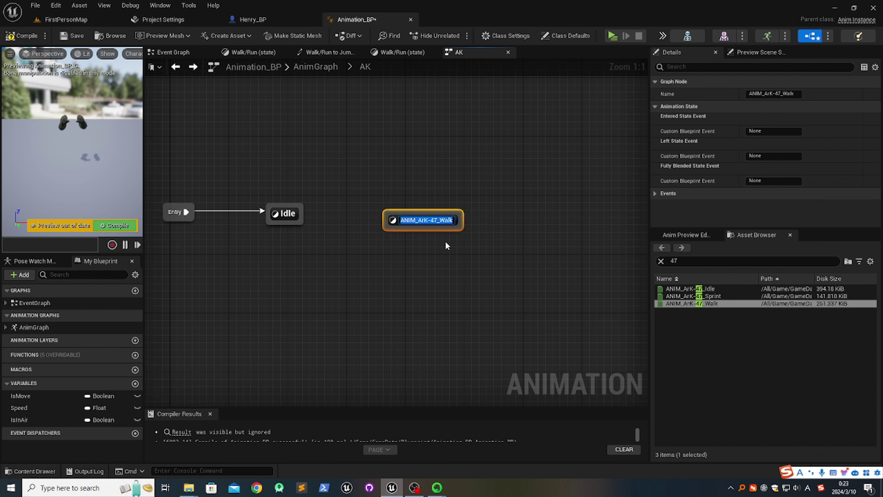
pyautogui.write('Walk')
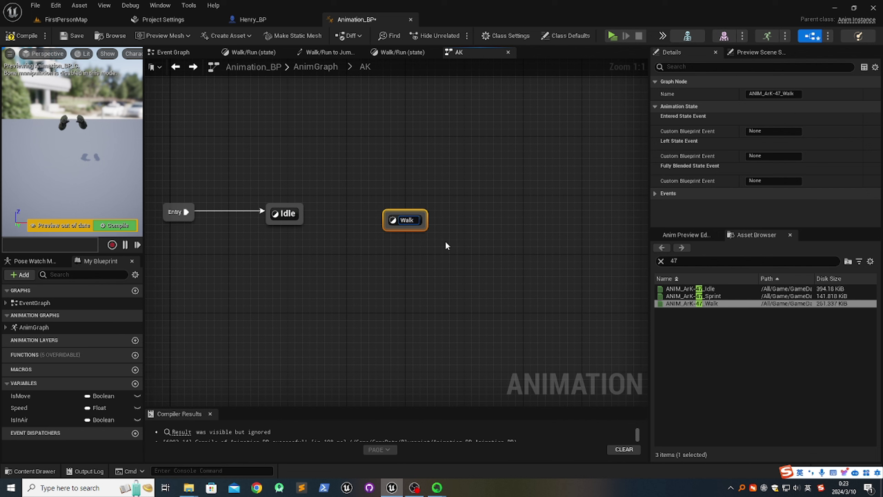
pyautogui.press('Return')
pyautogui.moveTo(399, 210); pyautogui.dragTo(403, 216)
pyautogui.click(417, 273)
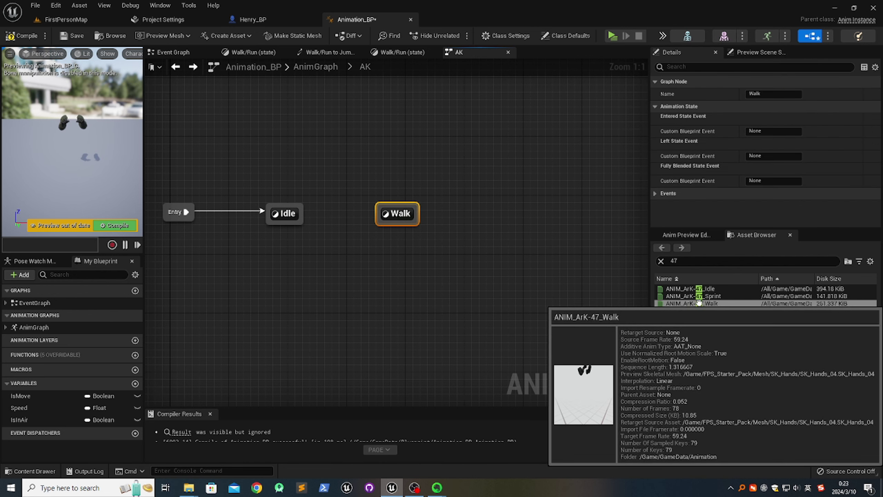
# Add a state from the ANIM_ArK-47_Sprint animation to the right of Walk and name it RUN
pyautogui.moveTo(687, 296); pyautogui.dragTo(542, 217)
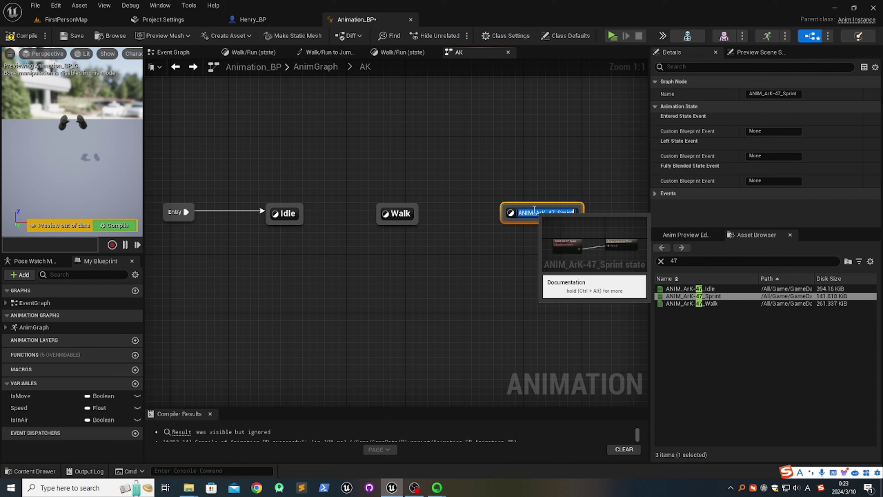
pyautogui.write('RUM')
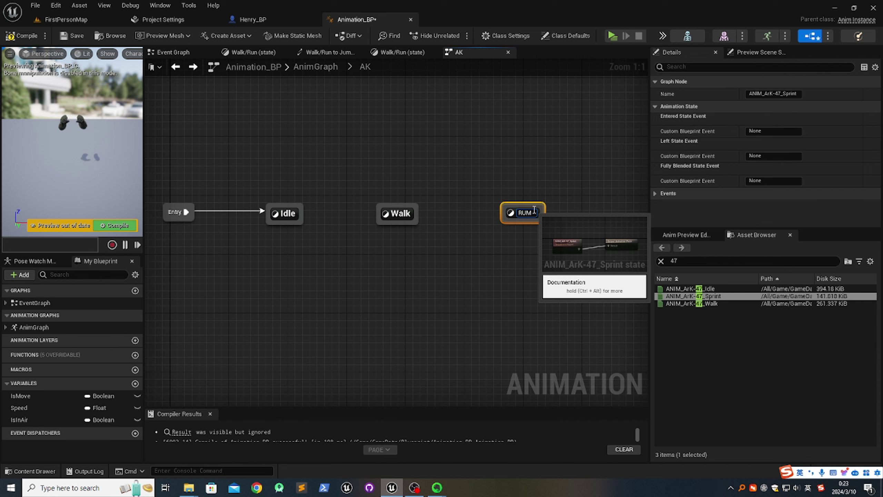
pyautogui.press('Return')
pyautogui.rightClick(529, 218)
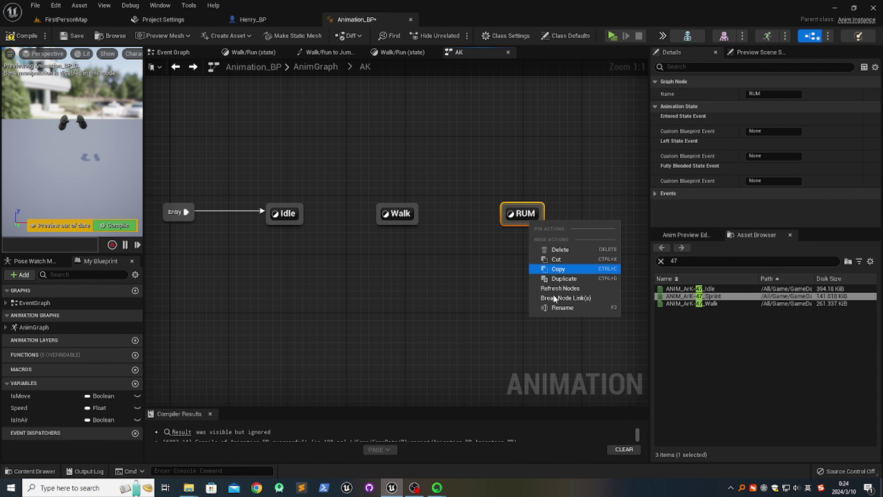
pyautogui.click(558, 308)
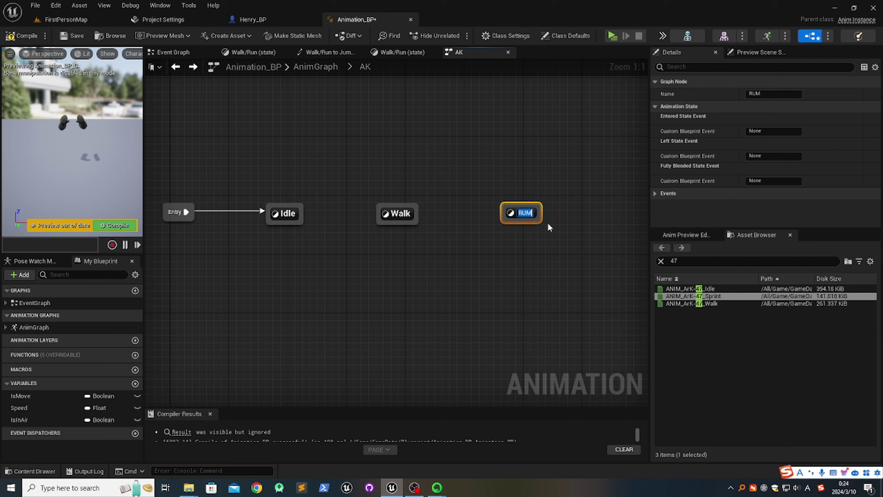
pyautogui.press('Return')
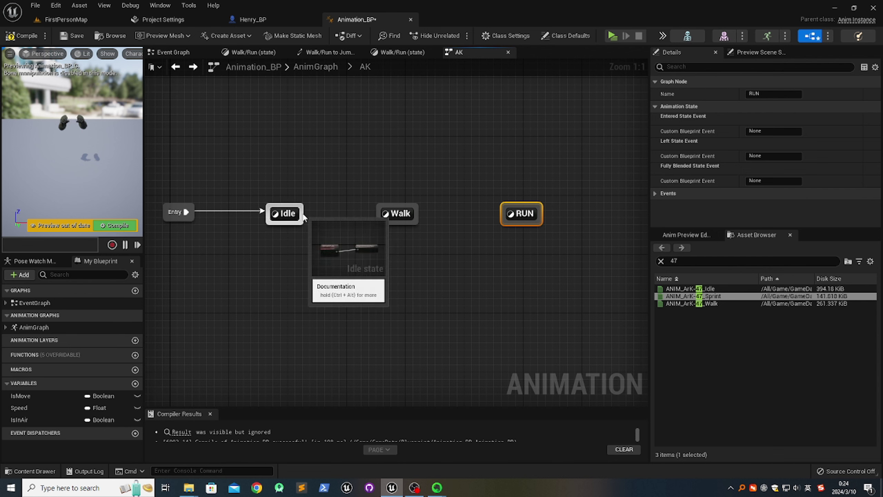
# Create a transition from Idle to Walk and add a Get Is Move node to its rule
pyautogui.moveTo(304, 216); pyautogui.dragTo(381, 218)
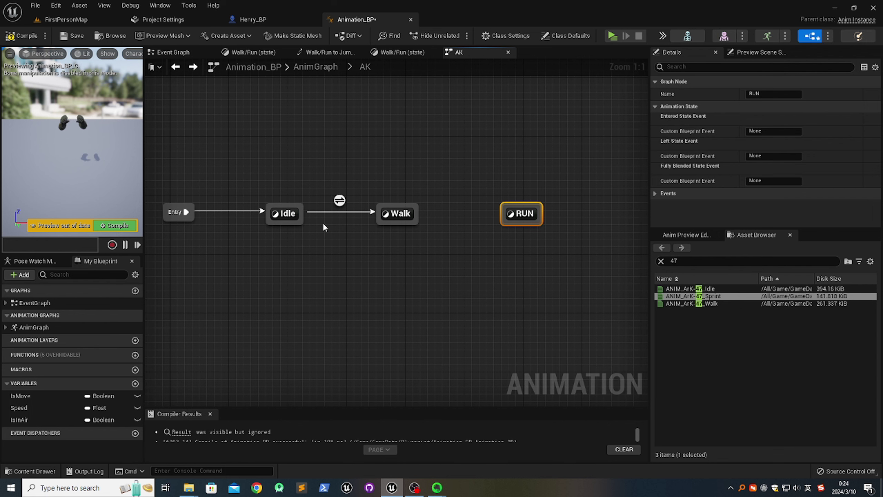
pyautogui.doubleClick(340, 200)
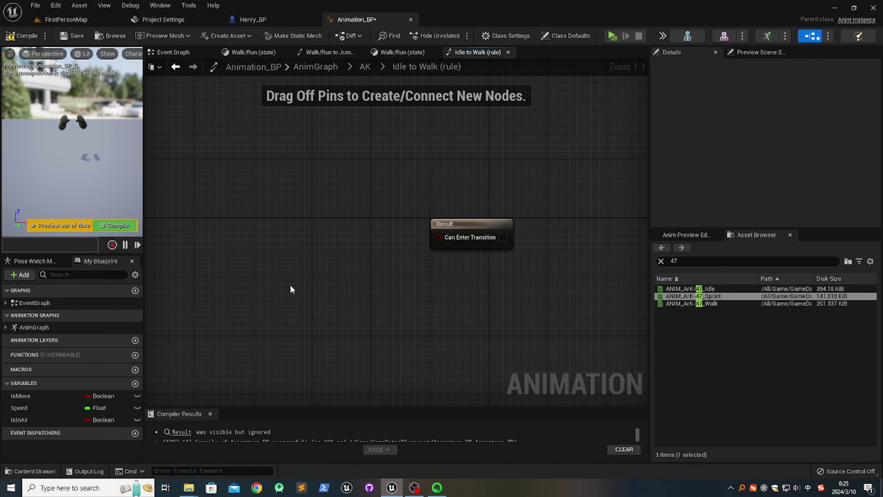
pyautogui.rightClick(249, 237)
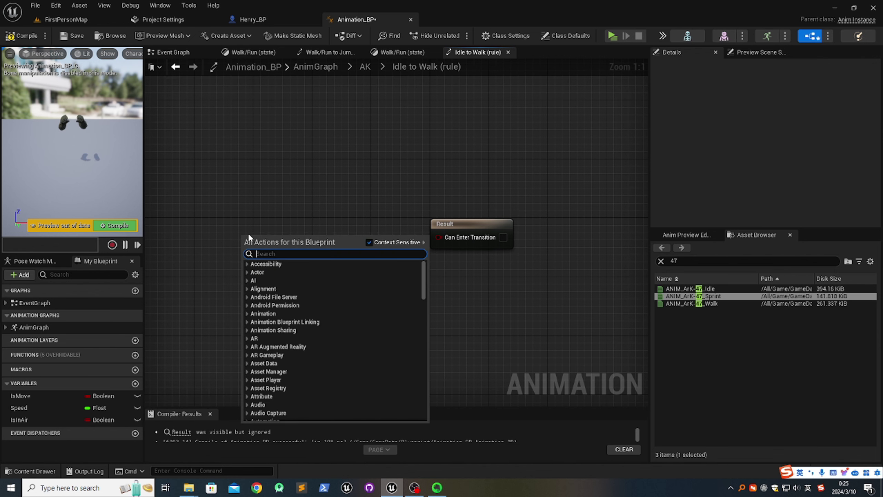
pyautogui.write('get is')
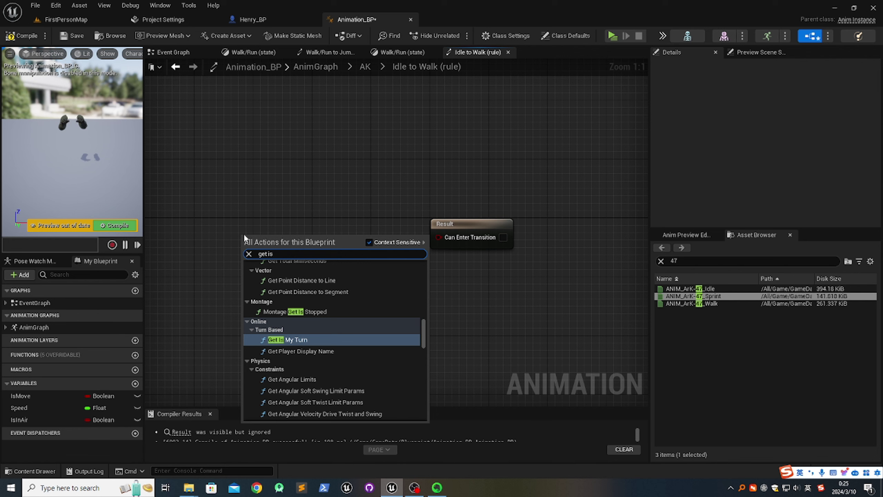
pyautogui.write('move')
pyautogui.click(288, 279)
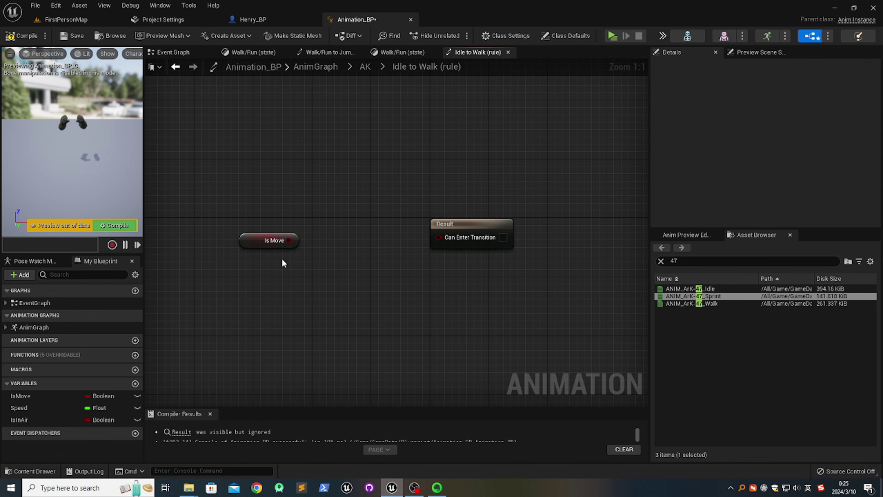
# Connect Is Move to Can Enter Transition in the Idle to Walk rule, then compile and return to the AK graph
pyautogui.click(269, 238)
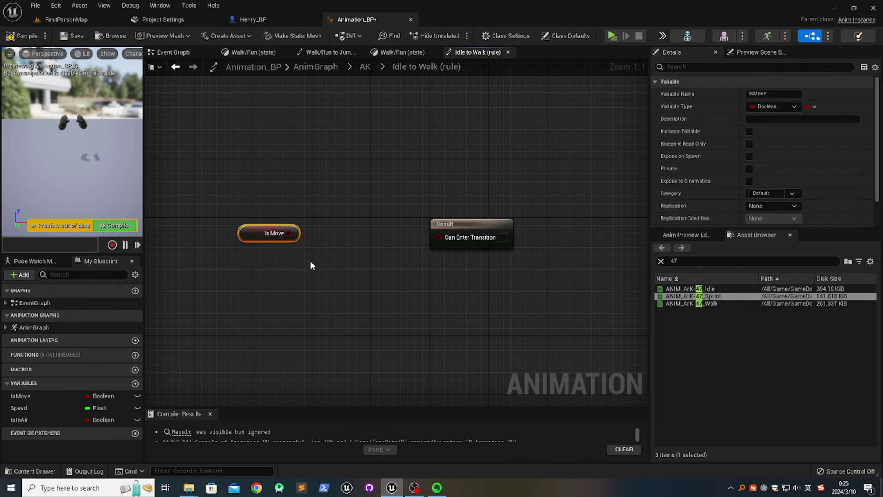
pyautogui.moveTo(289, 233); pyautogui.dragTo(438, 237)
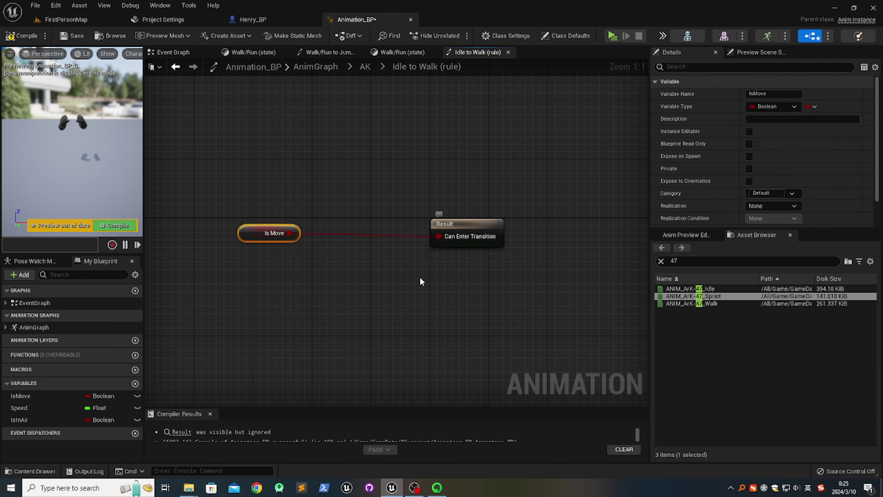
pyautogui.click(379, 293)
pyautogui.moveTo(245, 235); pyautogui.dragTo(260, 235)
pyautogui.click(331, 281)
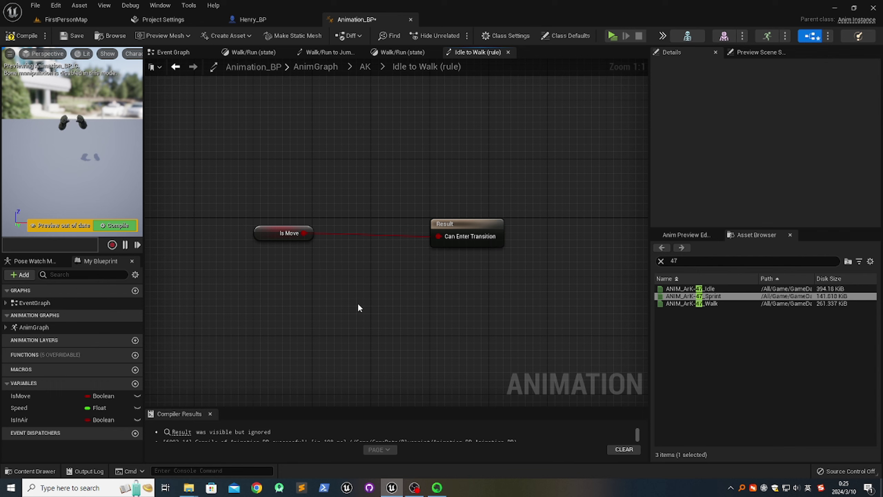
pyautogui.click(21, 36)
pyautogui.click(366, 67)
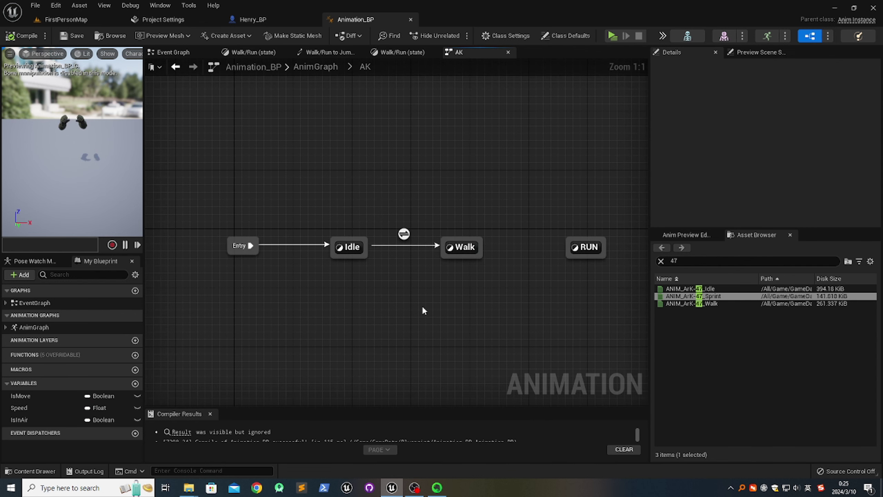
# Create a transition from Walk back to Idle and add a Get Is Move node to its rule
pyautogui.moveTo(444, 258); pyautogui.dragTo(364, 254)
pyautogui.doubleClick(404, 261)
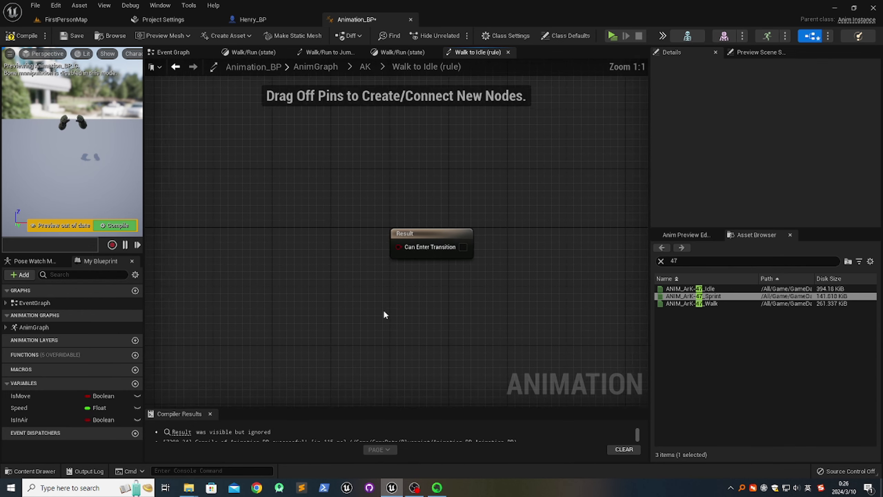
pyautogui.rightClick(281, 235)
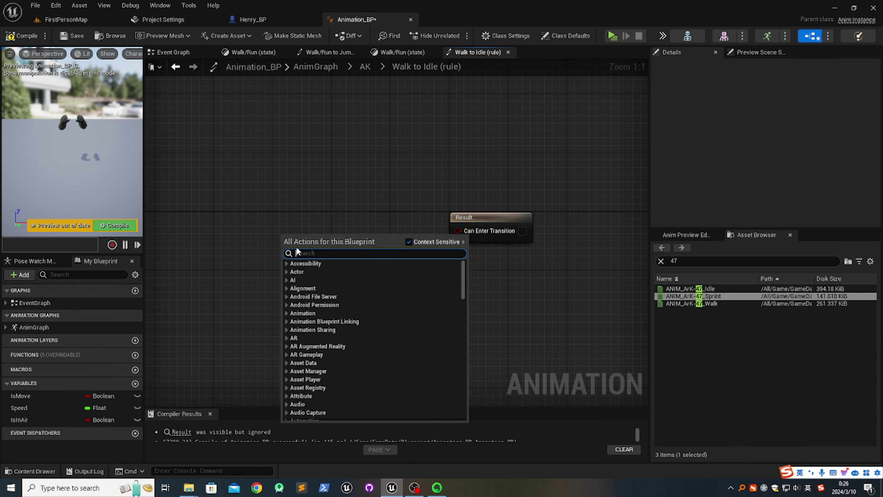
pyautogui.write('get is')
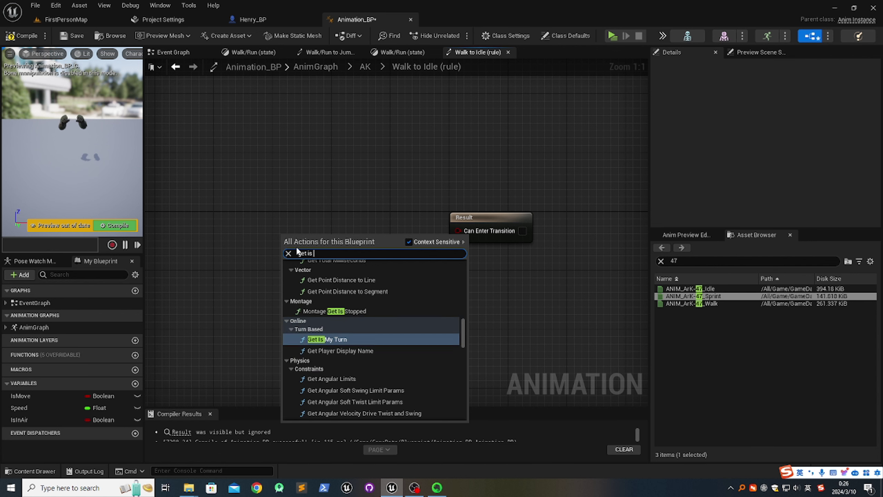
pyautogui.write('move')
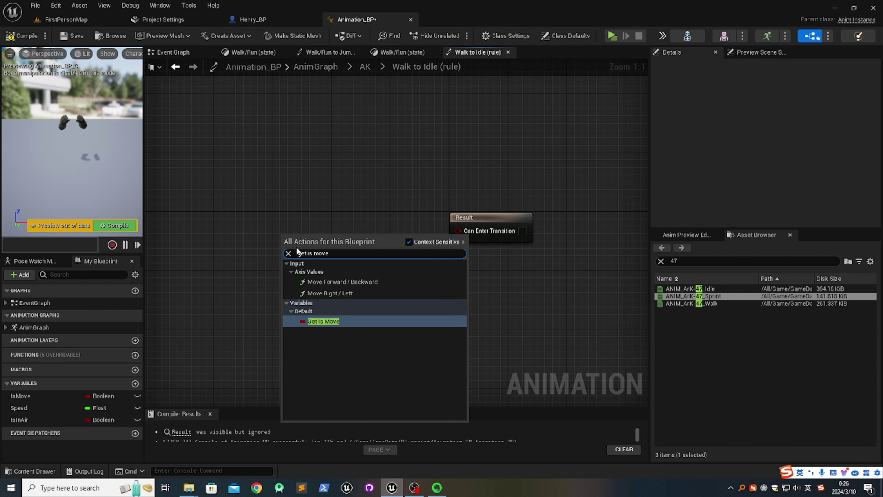
pyautogui.press('Return')
# Connect Is Move through a NOT Boolean node to Can Enter Transition in the Walk to Idle rule, then compile and save
pyautogui.moveTo(291, 240); pyautogui.dragTo(333, 224)
pyautogui.write('not')
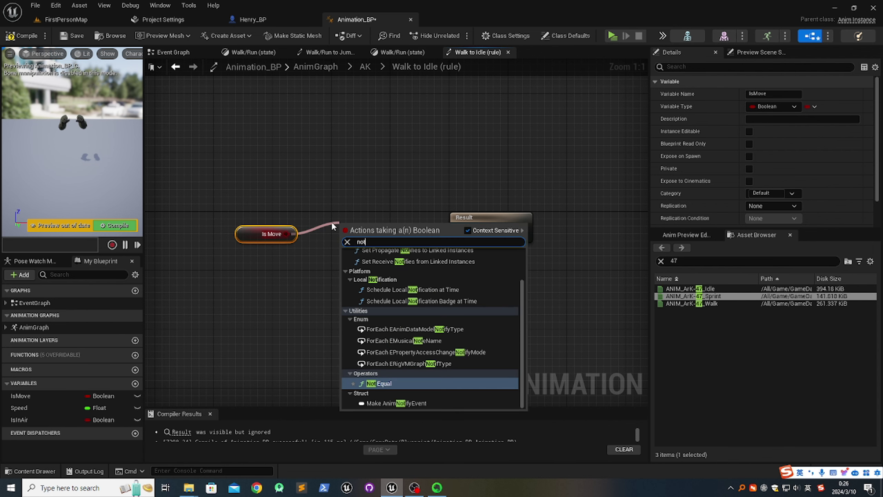
pyautogui.scroll(2, 462, 278)
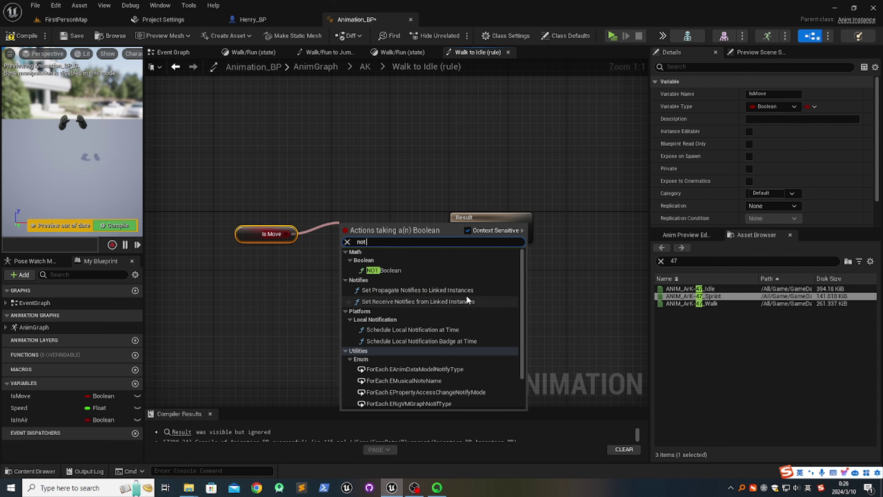
pyautogui.click(400, 260)
pyautogui.moveTo(389, 236); pyautogui.dragTo(454, 233)
pyautogui.click(442, 311)
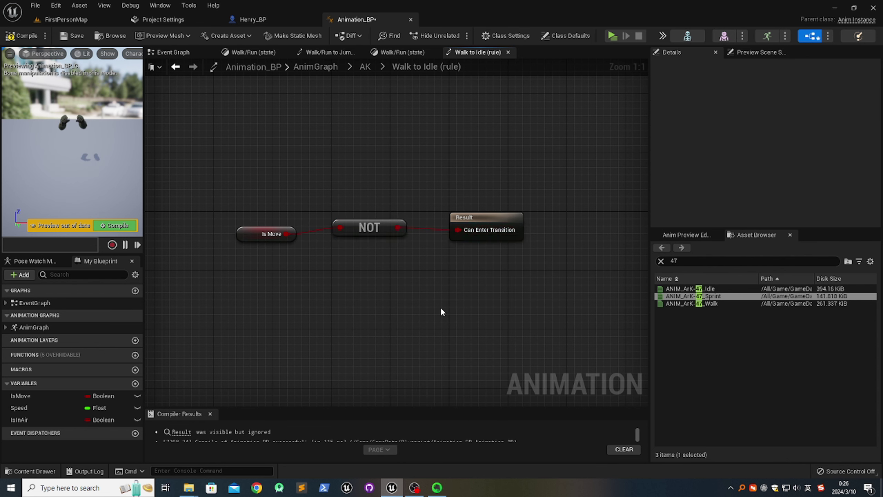
pyautogui.click(76, 37)
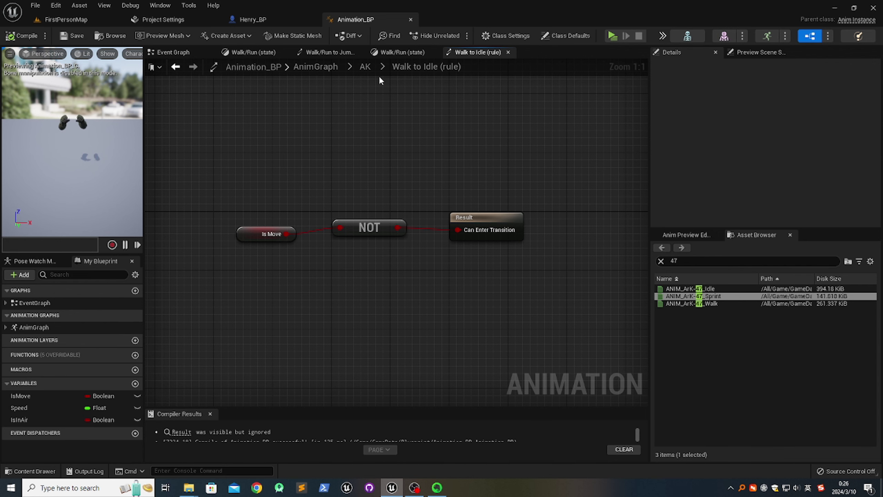
# Return to the AK graph, create a transition from Walk to RUN and open its rule
pyautogui.click(365, 66)
pyautogui.moveTo(372, 65); pyautogui.dragTo(415, 266, button='right')
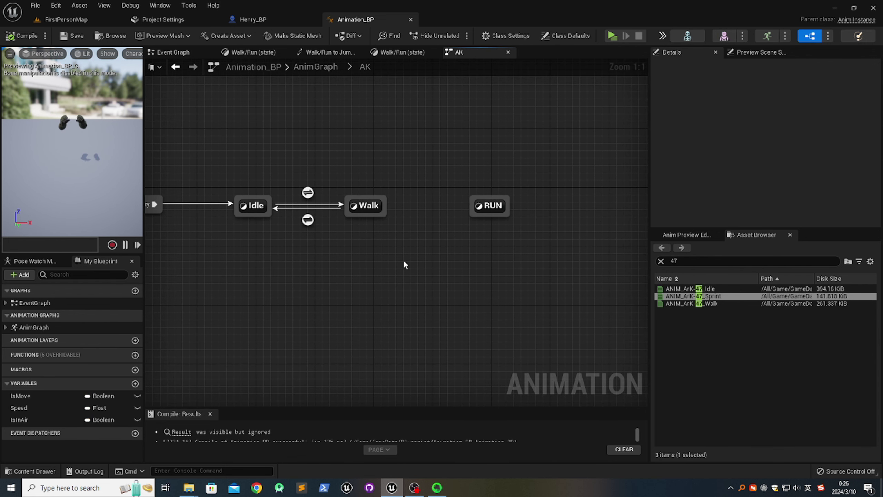
pyautogui.moveTo(384, 210); pyautogui.dragTo(477, 209)
pyautogui.doubleClick(427, 191)
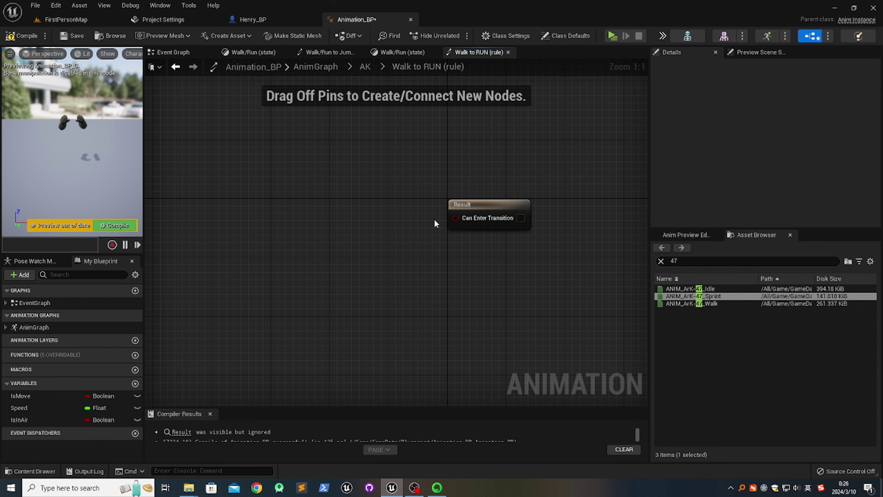
# Save Animation_BP and switch to the Henry_BP event graph
pyautogui.hotkey('ctrl', 's')
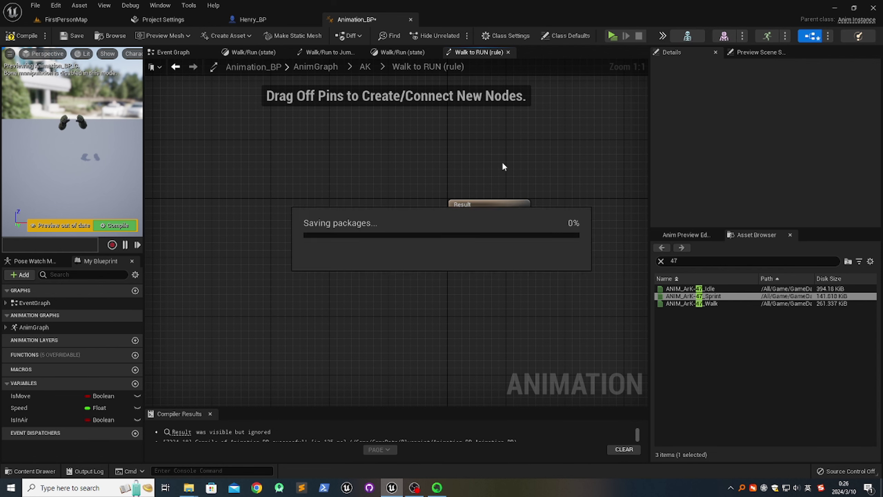
pyautogui.click(260, 21)
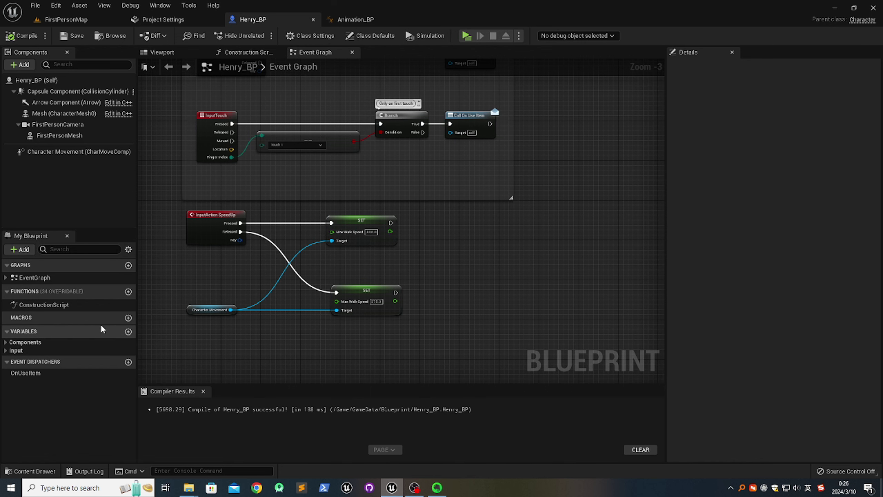
pyautogui.click(128, 317)
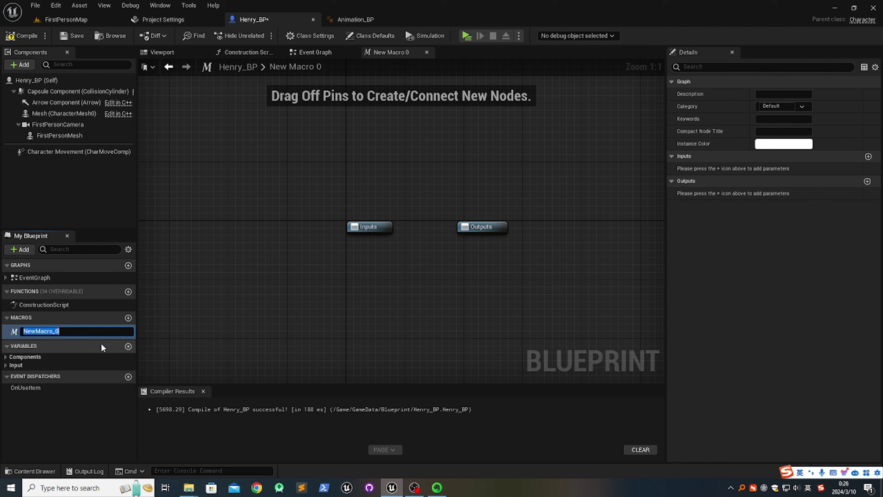
pyautogui.click(188, 358)
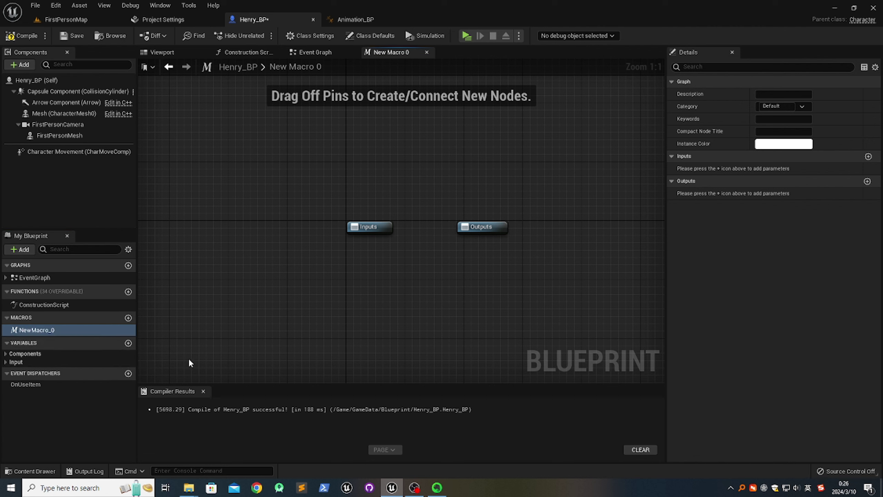
pyautogui.rightClick(49, 330)
pyautogui.press('F2')
pyautogui.click(167, 366)
pyautogui.rightClick(71, 330)
pyautogui.click(102, 406)
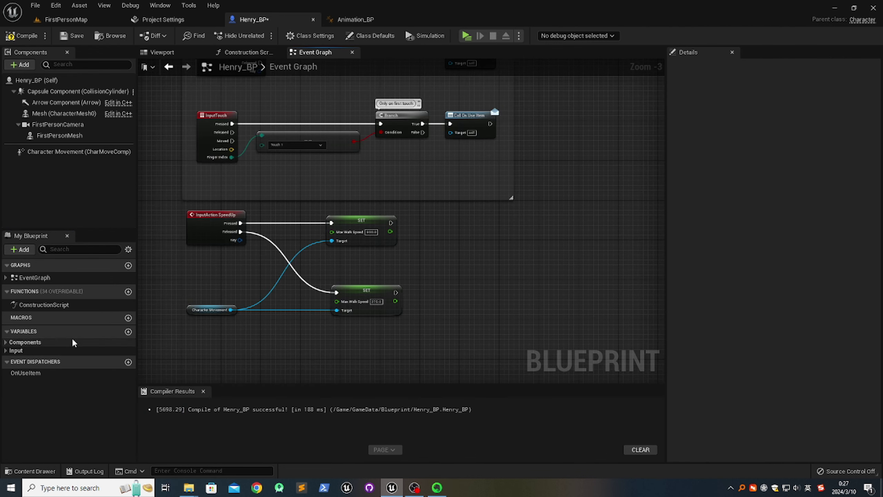
# Add a Boolean variable named Running to Henry_BP
pyautogui.click(129, 332)
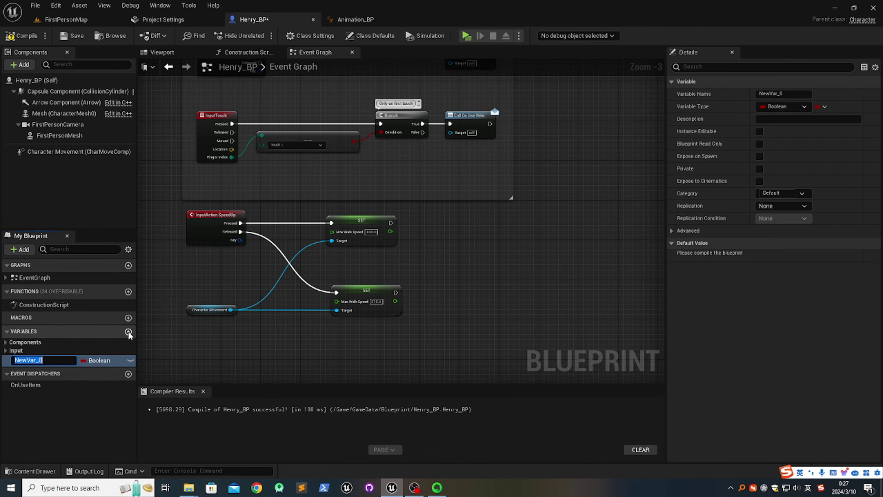
pyautogui.click(51, 362)
pyautogui.press('BackSpace')
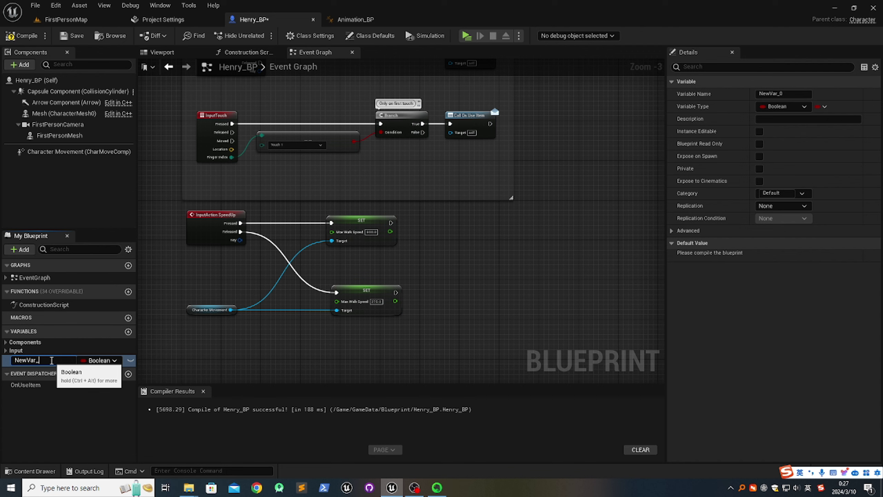
pyautogui.press('BackSpace')
pyautogui.press('BackSpace')
pyautogui.press('BackSpace')
pyautogui.press('BackSpace')
pyautogui.write('Running')
pyautogui.press('Return')
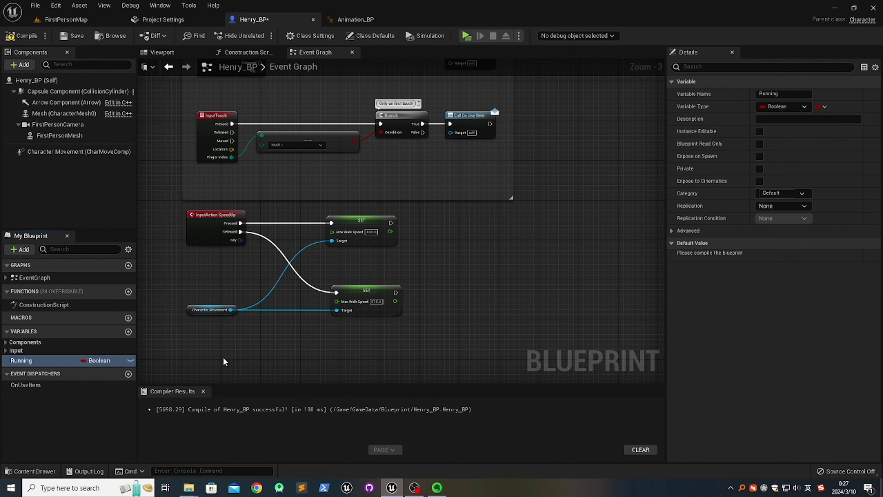
# Add a Set Running node after the Pressed branch's Max Walk Speed node of InputAction SpeedUp and set Running to true
pyautogui.moveTo(462, 270); pyautogui.dragTo(479, 235, button='right')
pyautogui.moveTo(396, 262); pyautogui.dragTo(425, 222, button='right')
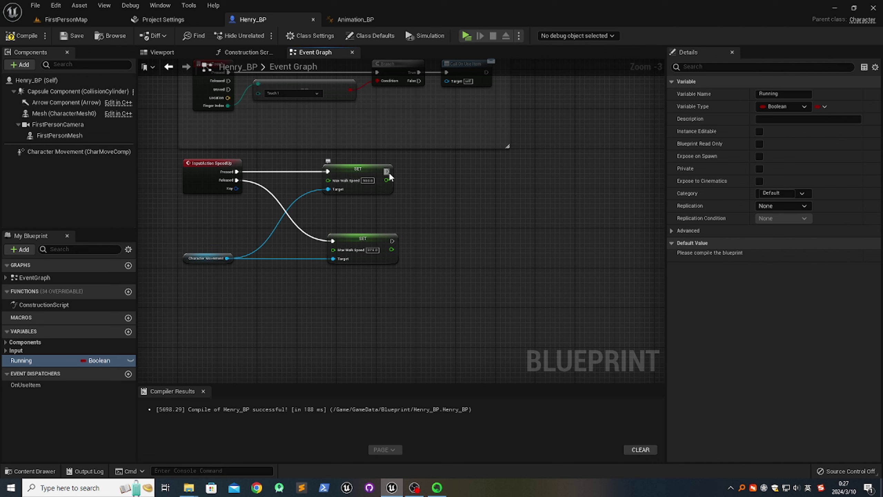
pyautogui.moveTo(389, 172); pyautogui.dragTo(428, 171)
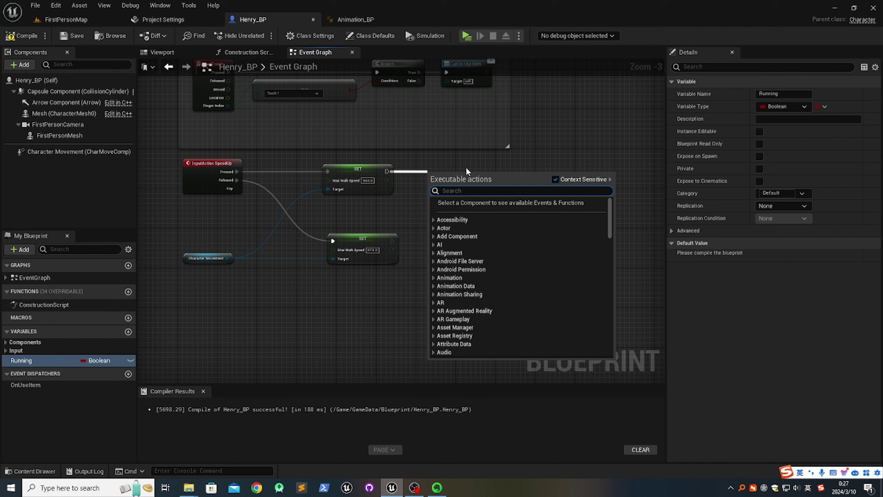
pyautogui.write('run')
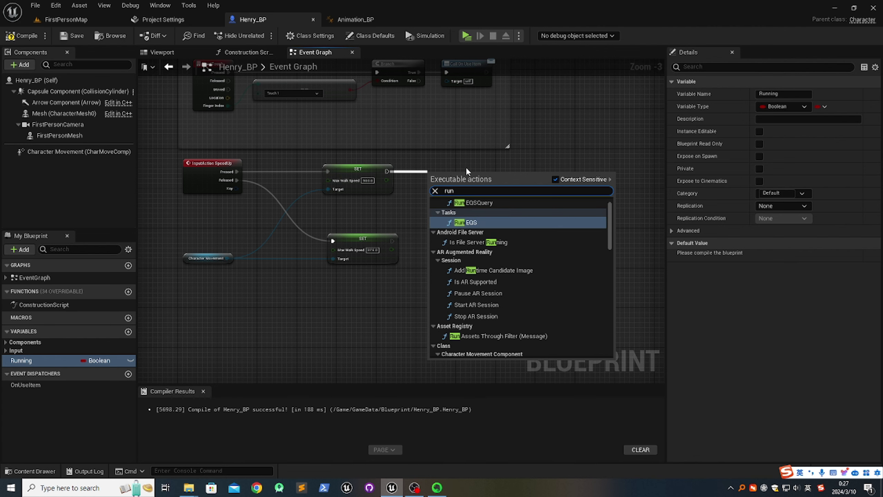
pyautogui.write('ning')
pyautogui.press('Return')
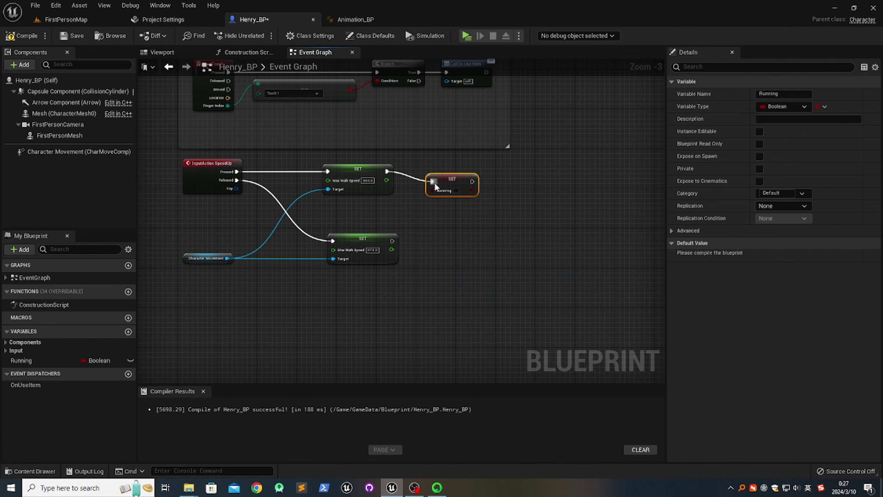
pyautogui.moveTo(447, 180); pyautogui.dragTo(463, 171)
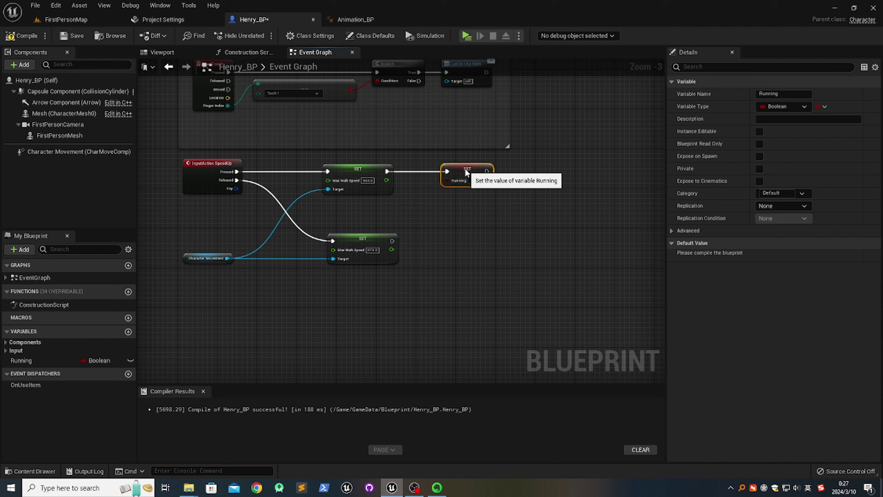
pyautogui.click(470, 180)
pyautogui.click(459, 253)
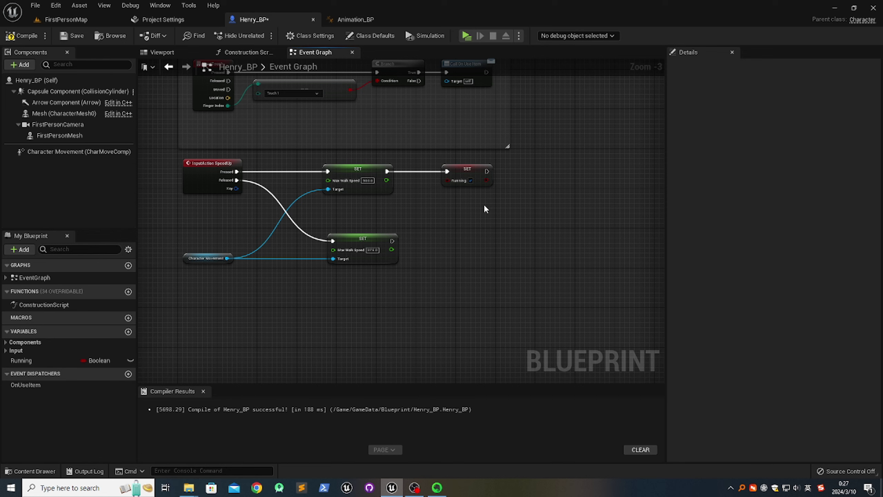
# Add a Set Running node with Running unchecked after the Released branch's Max Walk Speed node, then compile and save Henry_BP
pyautogui.moveTo(391, 241); pyautogui.dragTo(449, 238)
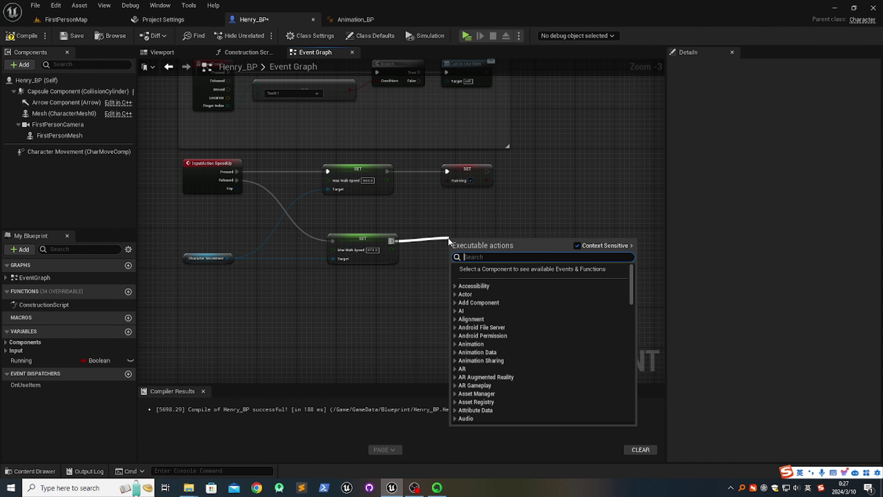
pyautogui.write('Running')
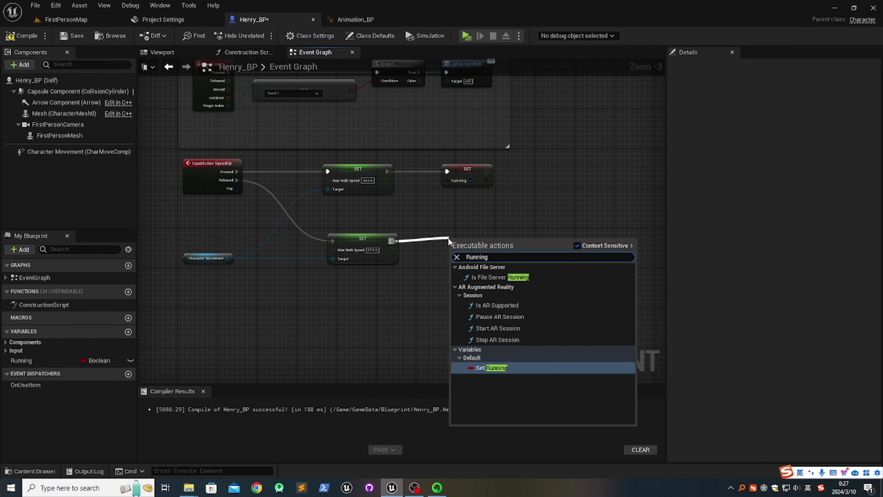
pyautogui.press('Return')
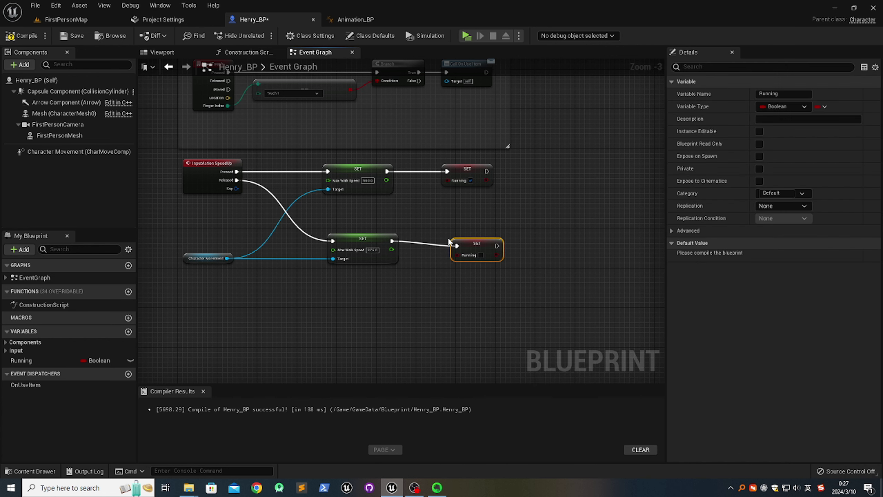
pyautogui.moveTo(471, 245); pyautogui.dragTo(466, 240)
pyautogui.click(484, 284)
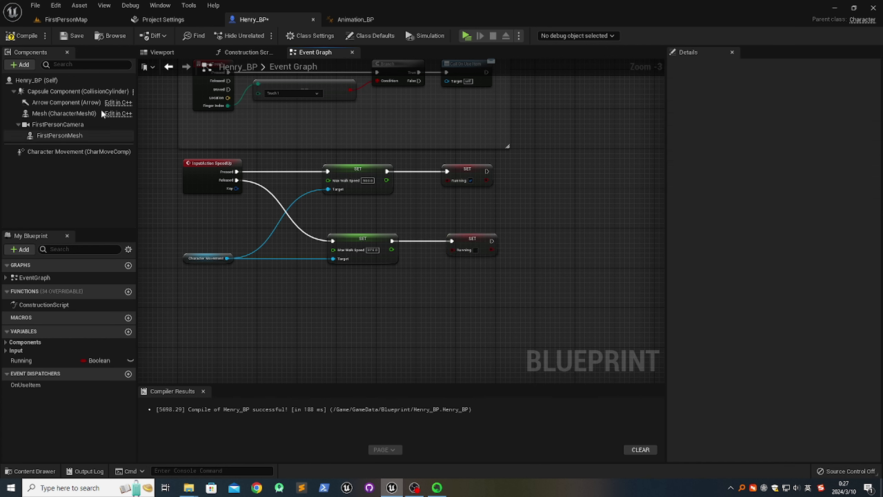
pyautogui.click(26, 37)
pyautogui.click(70, 35)
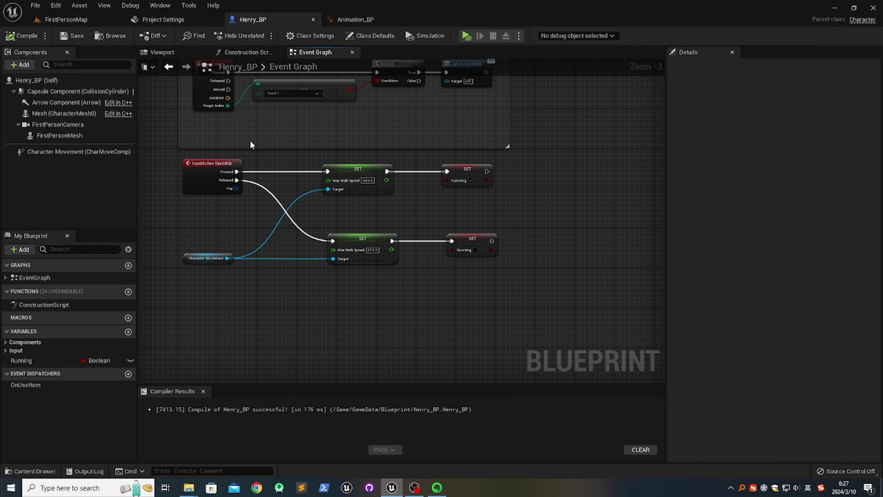
# Switch back to Animation_BP and add a Boolean variable named Running
pyautogui.click(355, 19)
pyautogui.moveTo(408, 235)
pyautogui.mouseDown(button='right')
pyautogui.moveTo(380, 217)
pyautogui.moveTo(394, 229)
pyautogui.mouseUp(button='right')
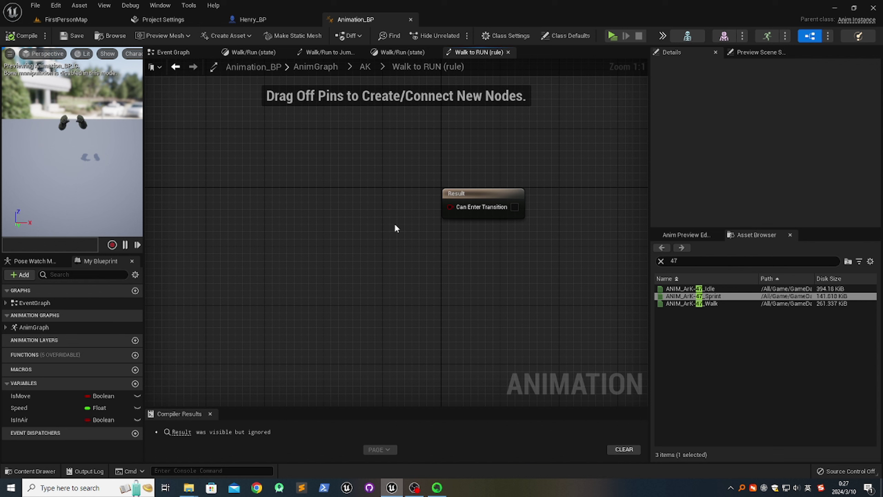
pyautogui.rightClick(250, 196)
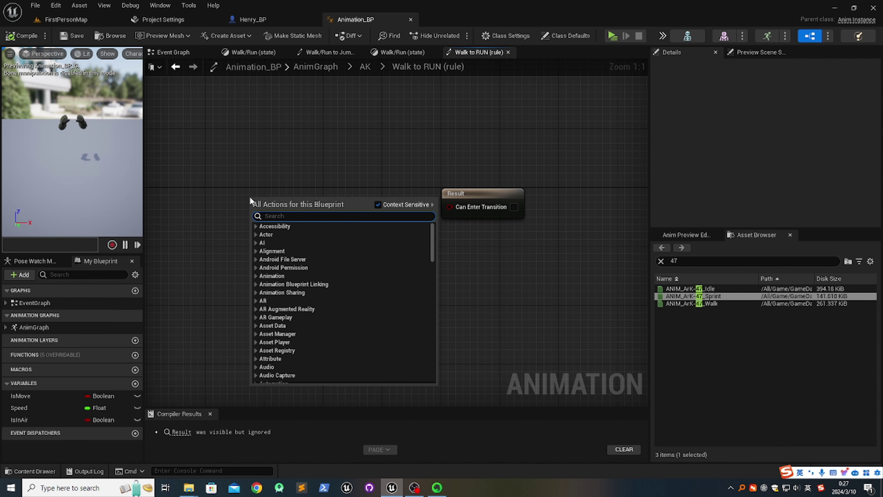
pyautogui.click(218, 221)
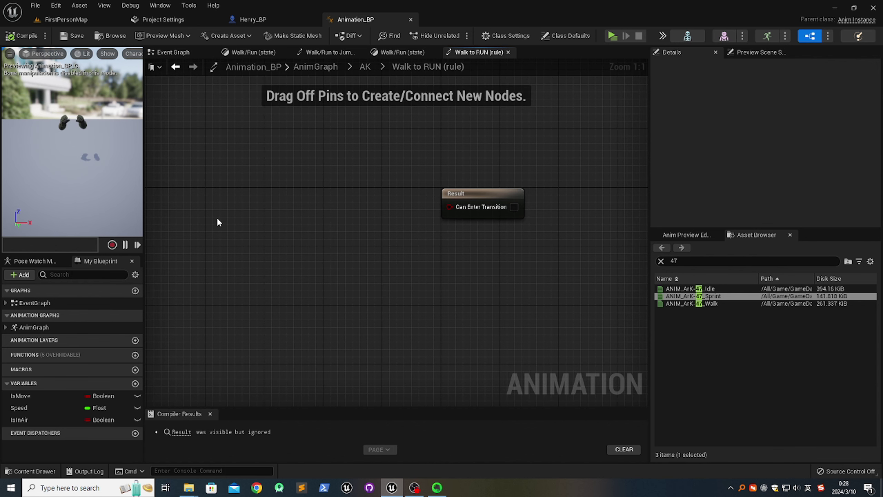
pyautogui.click(135, 383)
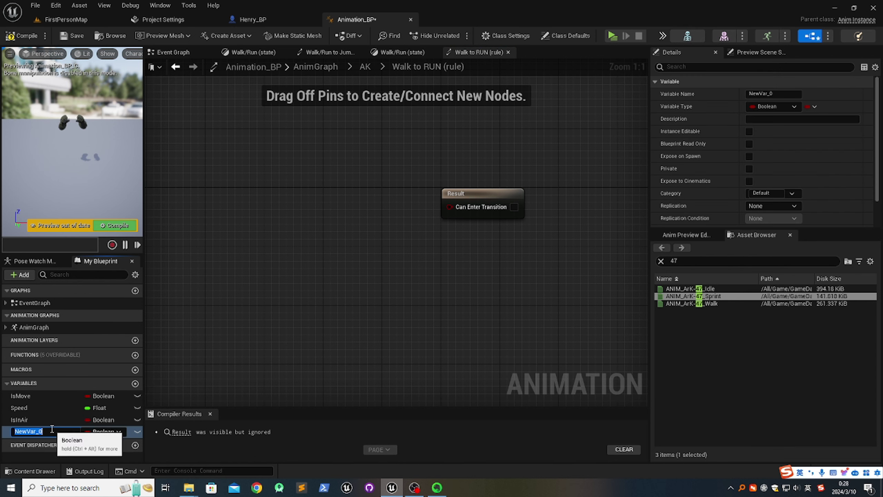
pyautogui.write('B')
pyautogui.write('R')
pyautogui.write('unning')
pyautogui.press('Return')
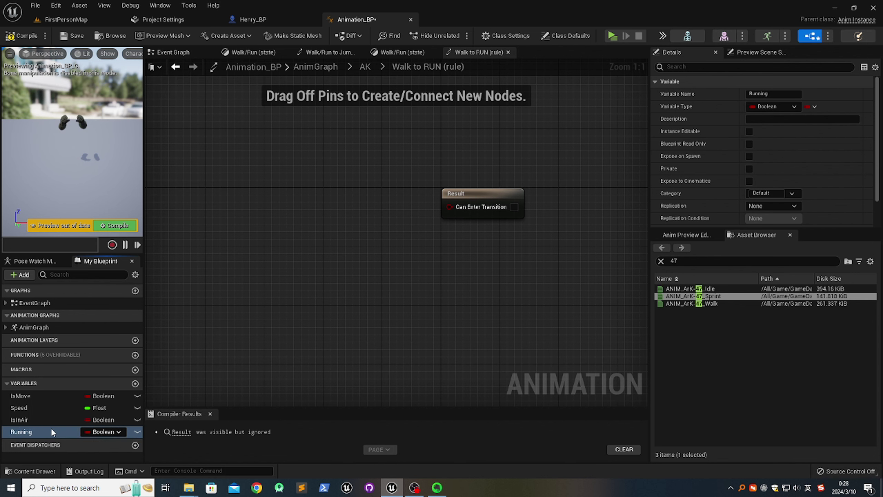
# Add a Get Running node to the Walk to RUN rule, connect it to Can Enter Transition, then compile and save
pyautogui.rightClick(241, 211)
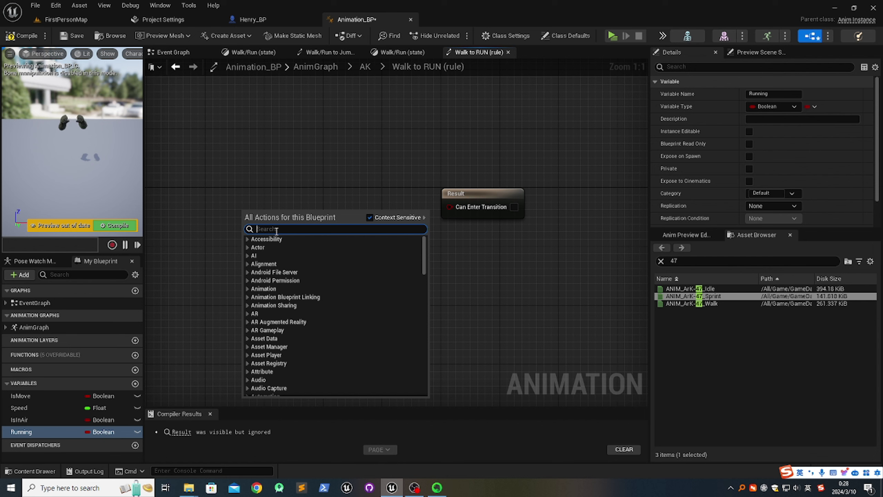
pyautogui.write('running')
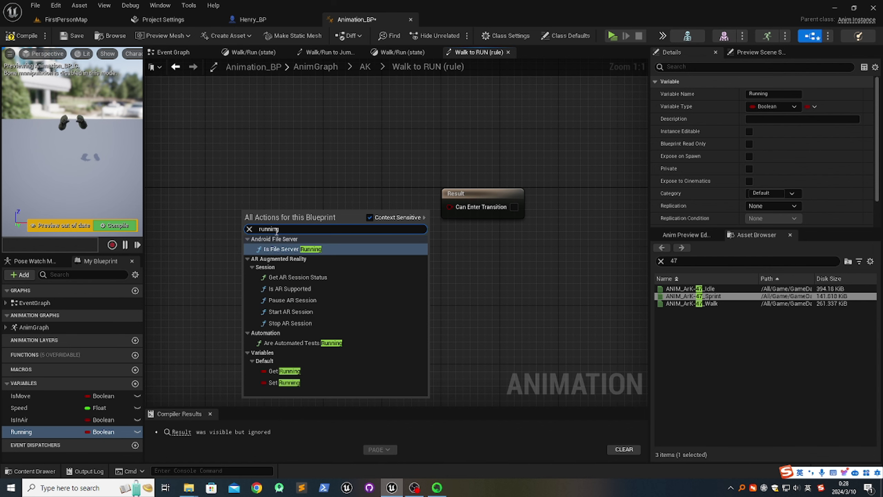
pyautogui.click(278, 371)
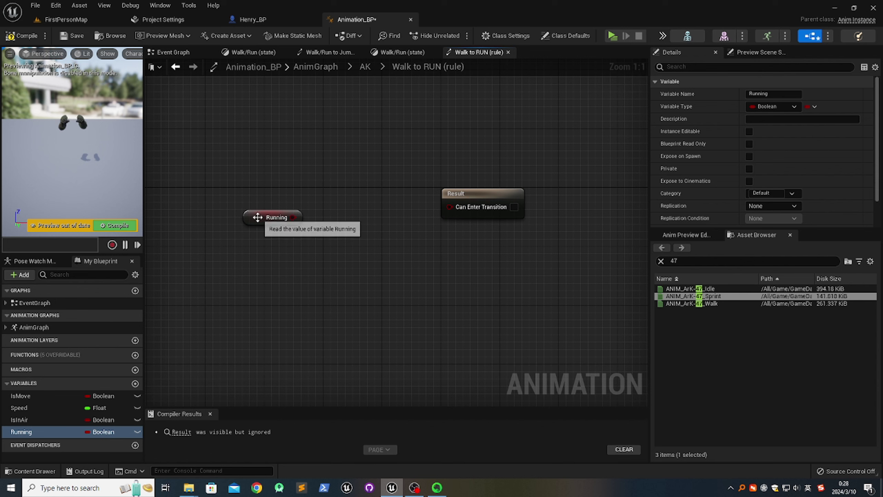
pyautogui.moveTo(259, 205); pyautogui.dragTo(450, 206)
pyautogui.click(425, 279)
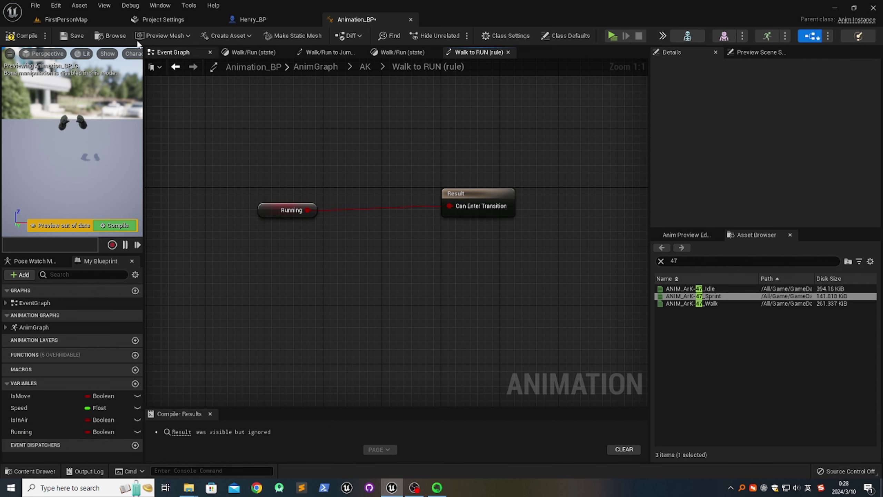
pyautogui.click(75, 36)
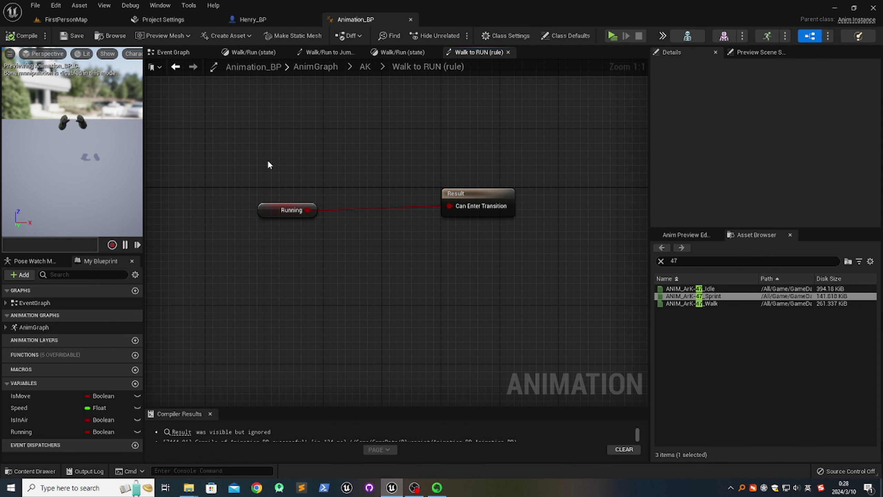
# Return to the AK state machine, add a transition from RUN back to Walk and open its rule
pyautogui.click(176, 68)
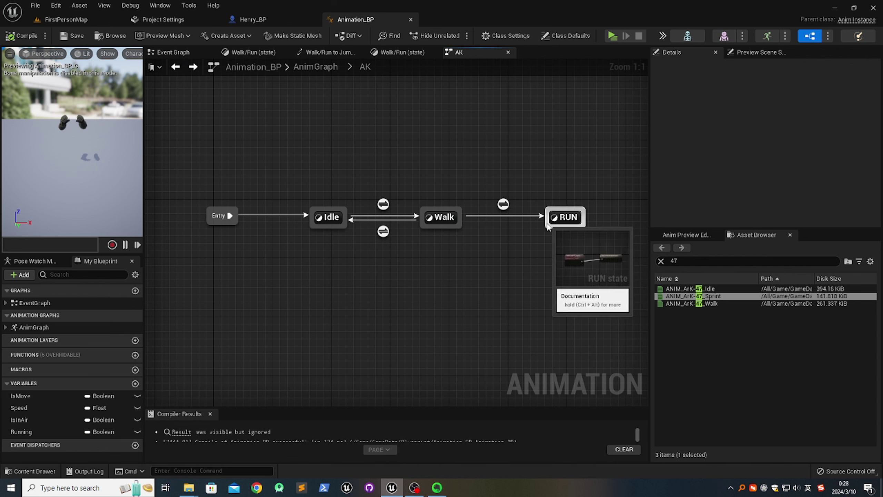
pyautogui.moveTo(548, 226); pyautogui.dragTo(467, 229)
pyautogui.doubleClick(504, 231)
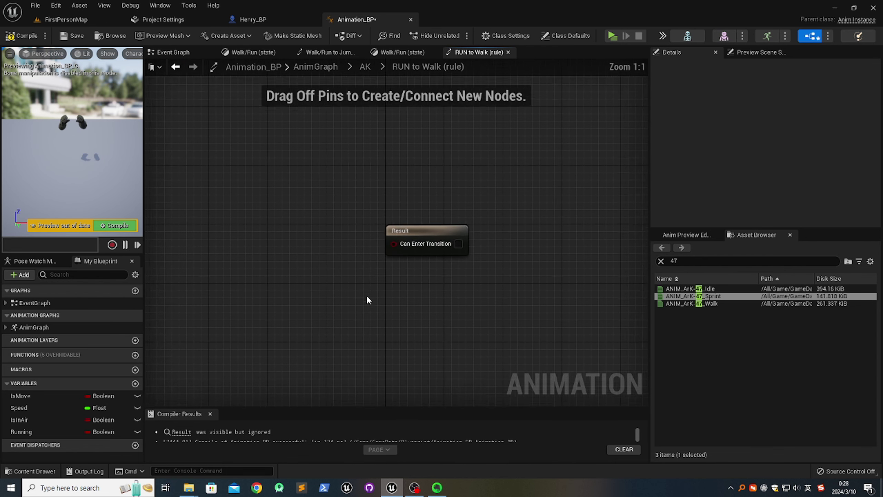
# Feed a Get Running node through a NOT Boolean node into the RUN to Walk rule's Can Enter Transition, then compile and save
pyautogui.rightClick(278, 246)
pyautogui.write('get')
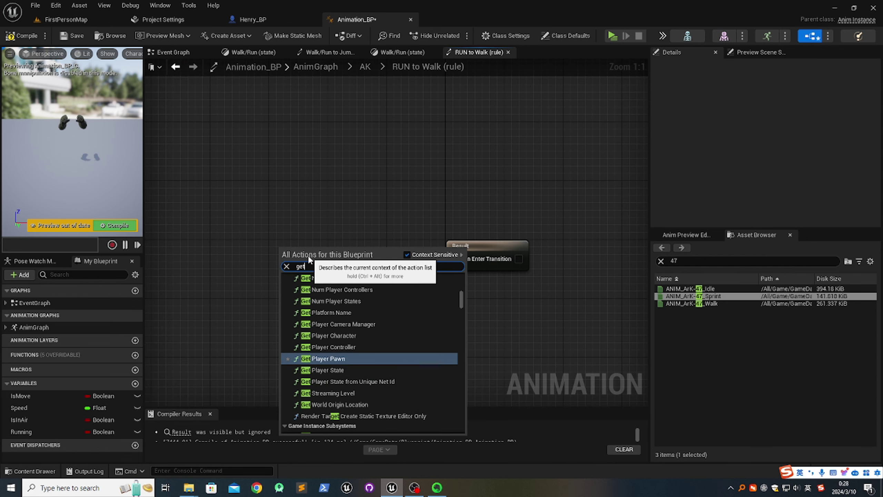
pyautogui.write(' running')
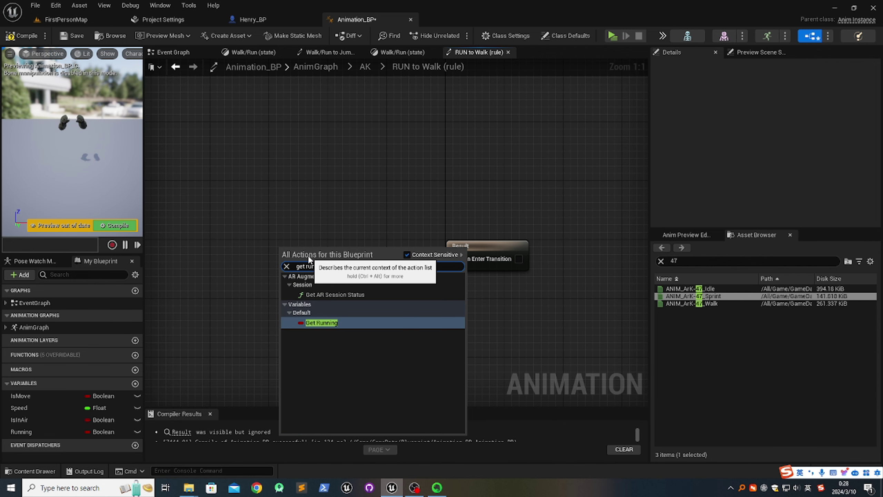
pyautogui.press('Return')
pyautogui.moveTo(282, 259); pyautogui.dragTo(329, 253)
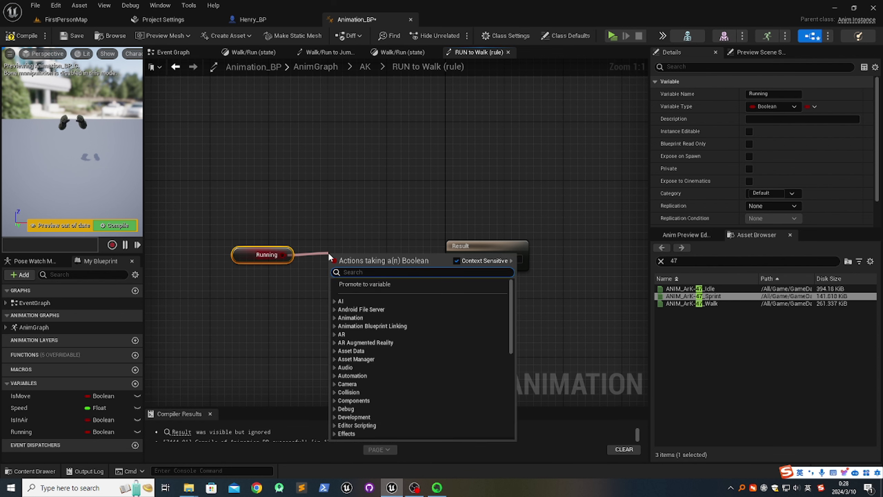
pyautogui.write('not')
pyautogui.scroll(2, 389, 316)
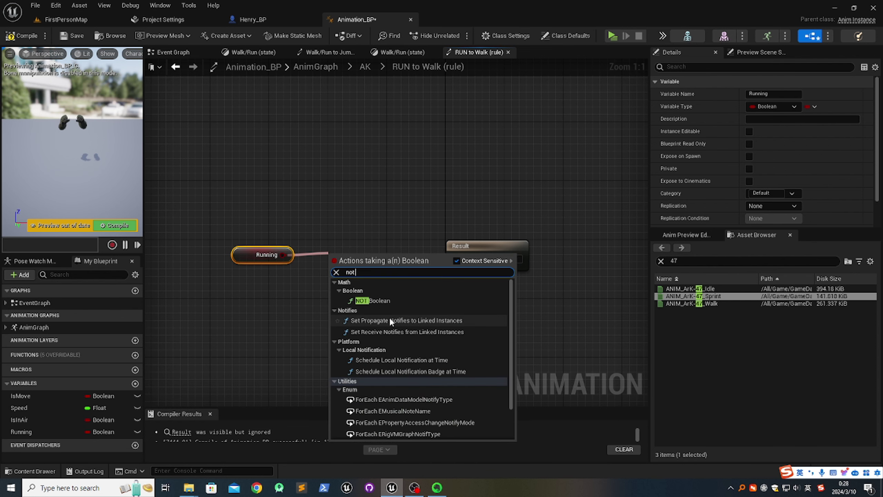
pyautogui.click(393, 296)
pyautogui.moveTo(394, 264); pyautogui.dragTo(456, 258)
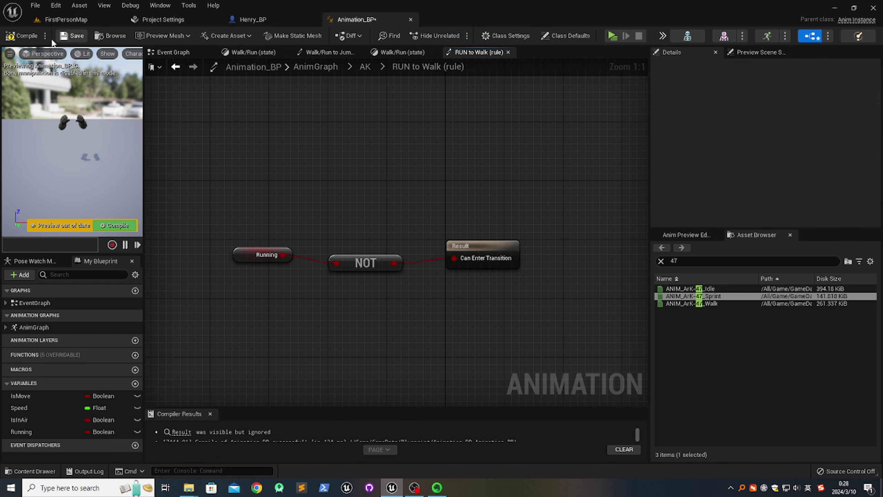
pyautogui.click(27, 36)
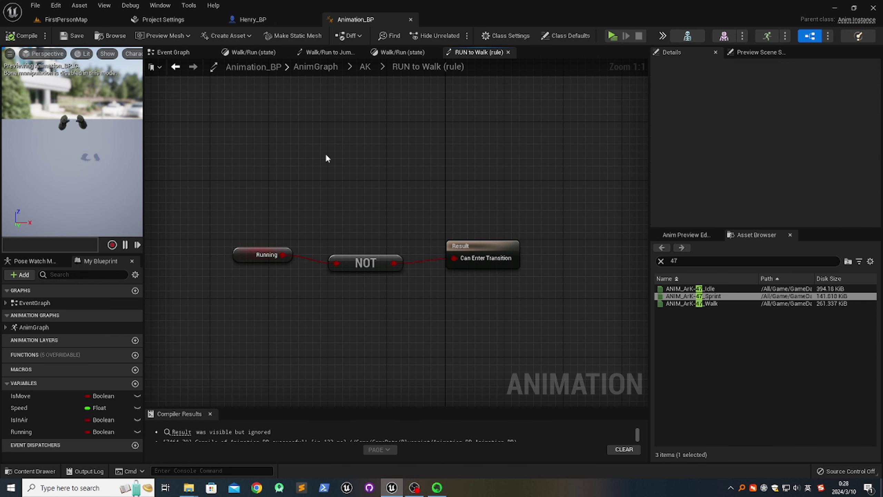
pyautogui.moveTo(327, 158); pyautogui.dragTo(348, 150, button='right')
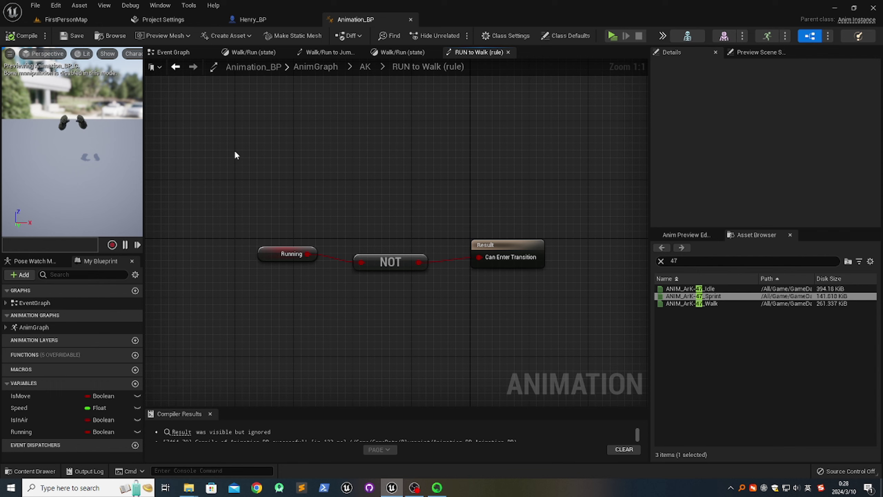
# Open Animation_BP's Event Graph and add a third output pin, Then 2, to the Sequence node after Event Blueprint Update Animation
pyautogui.click(170, 52)
pyautogui.moveTo(307, 225); pyautogui.dragTo(268, 195, button='right')
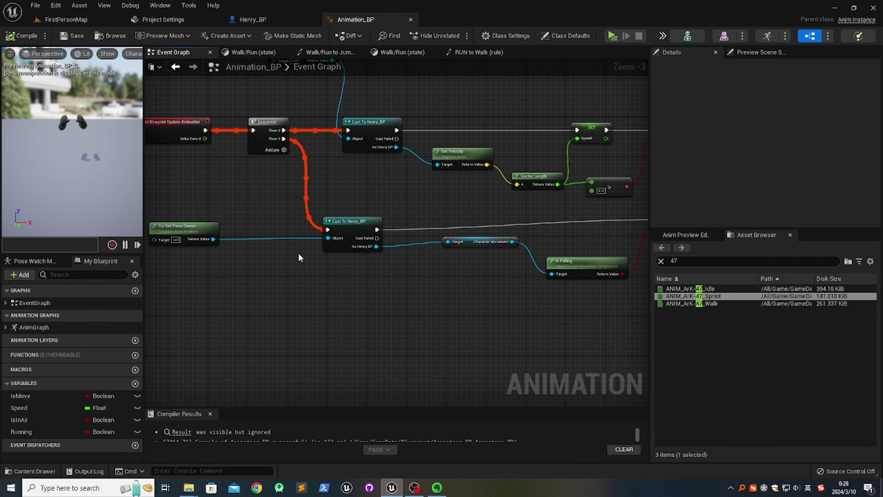
pyautogui.scroll(-2, 300, 256)
pyautogui.moveTo(316, 285); pyautogui.dragTo(320, 213, button='right')
pyautogui.scroll(2, 318, 208)
pyautogui.moveTo(273, 122); pyautogui.dragTo(309, 210, button='right')
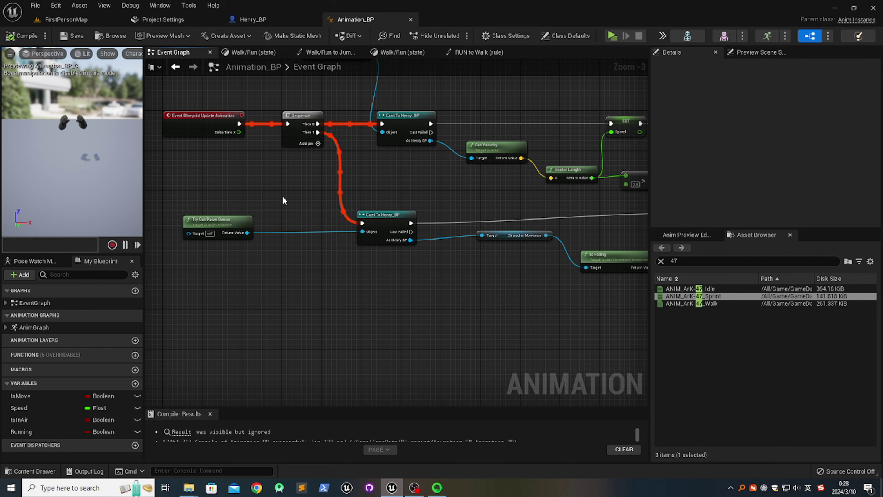
pyautogui.click(318, 143)
pyautogui.moveTo(303, 192)
pyautogui.mouseDown(button='right')
pyautogui.moveTo(263, 190)
pyautogui.moveTo(312, 189)
pyautogui.mouseUp(button='right')
pyautogui.moveTo(259, 214); pyautogui.dragTo(269, 215)
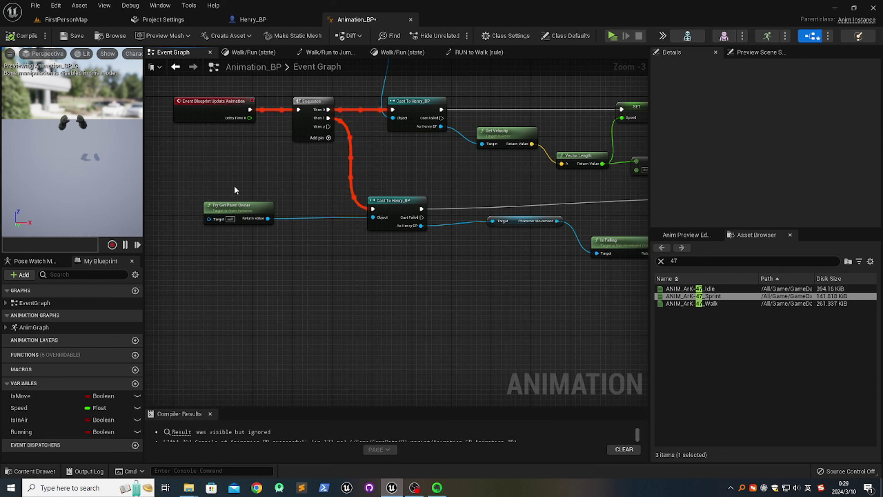
# Duplicate the lower Try Get Pawn Owner and Cast To Henry_BP pair below the originals and connect the Sequence's Then 2 to the copied cast
pyautogui.moveTo(255, 191); pyautogui.dragTo(412, 248)
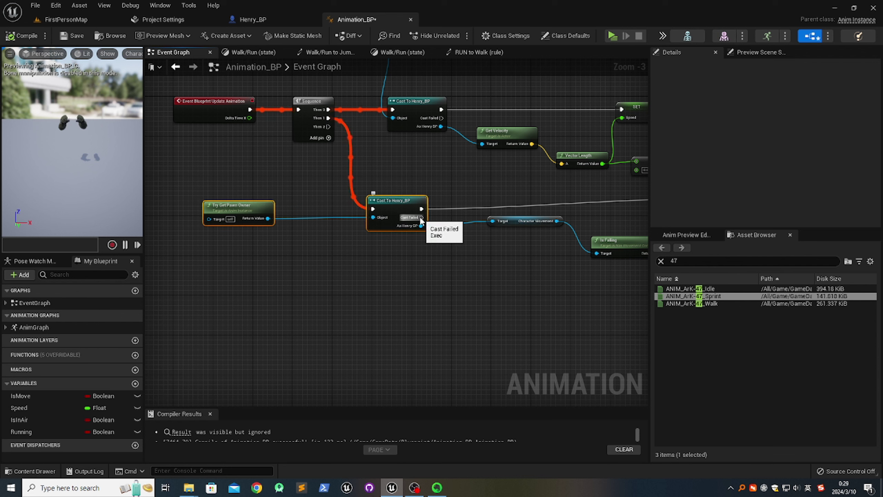
pyautogui.hotkey('ctrl', 'c')
pyautogui.hotkey('ctrl', 'v')
pyautogui.moveTo(533, 224); pyautogui.dragTo(393, 272)
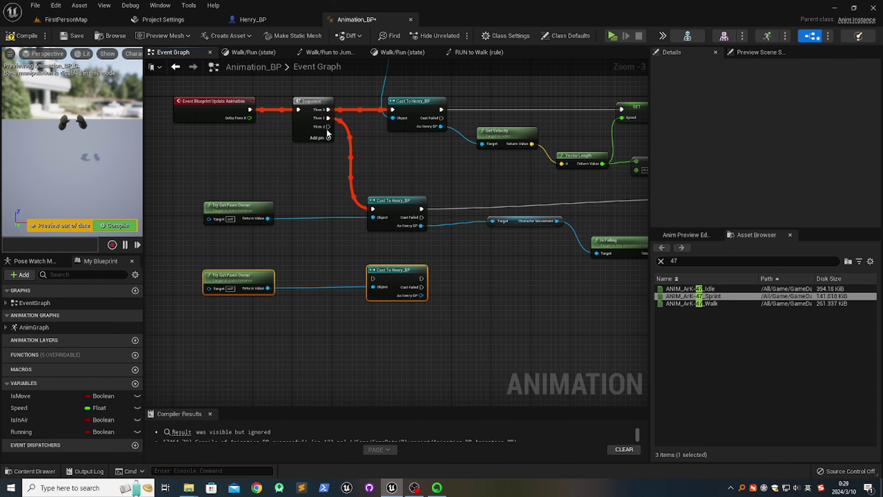
pyautogui.moveTo(327, 127); pyautogui.dragTo(371, 277)
pyautogui.click(568, 296)
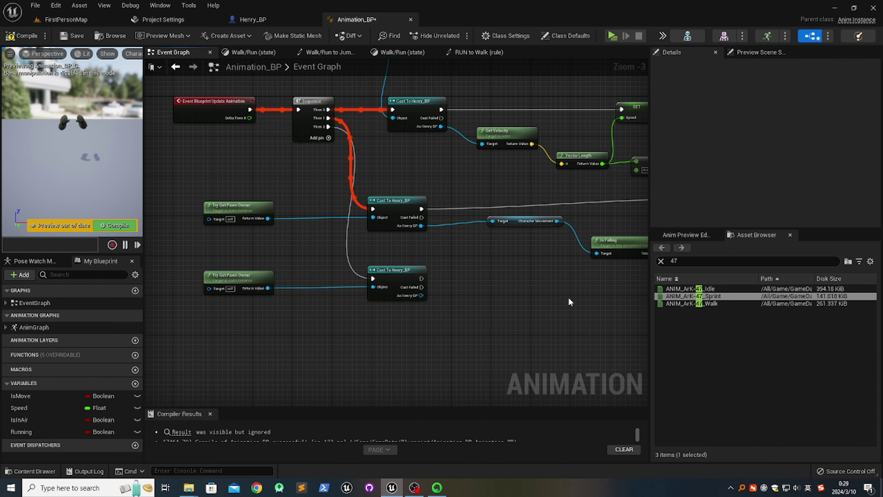
# Add a Get Running node from the copied Cast To Henry_BP node's As Henry BP output
pyautogui.moveTo(447, 313); pyautogui.dragTo(350, 281, button='right')
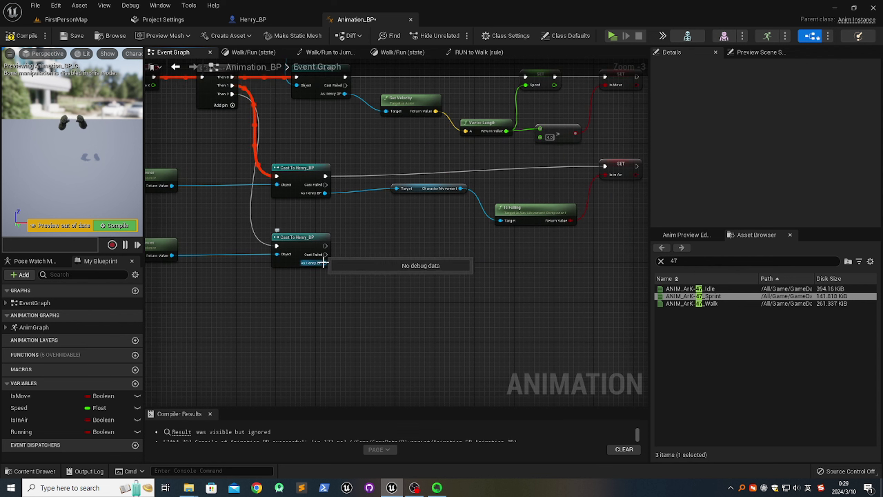
pyautogui.moveTo(325, 263); pyautogui.dragTo(381, 263)
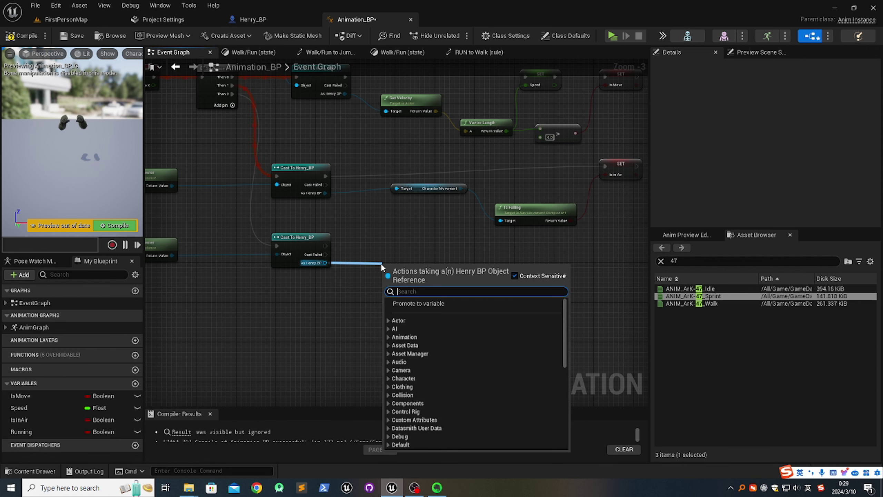
pyautogui.write('runn')
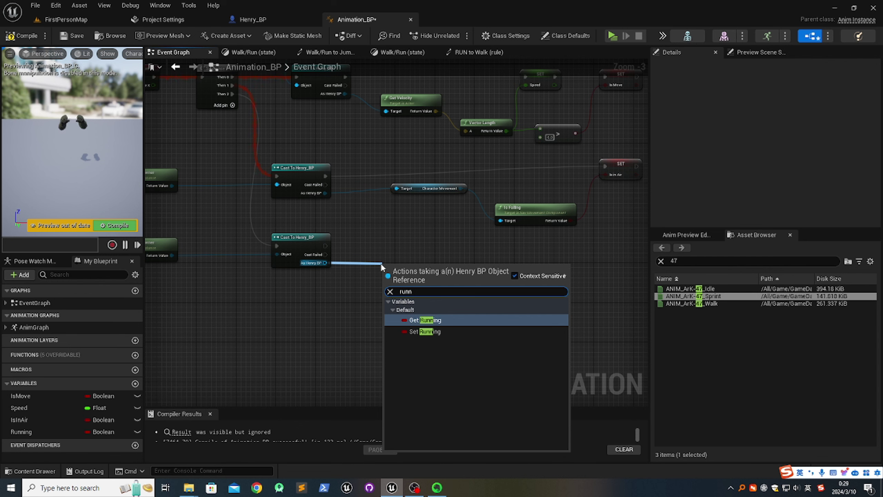
pyautogui.press('Return')
# Add Animation_BP's own Set Running node, fed by Henry_BP's Running value, and connect its execution input to the copied cast
pyautogui.moveTo(409, 268); pyautogui.dragTo(496, 252)
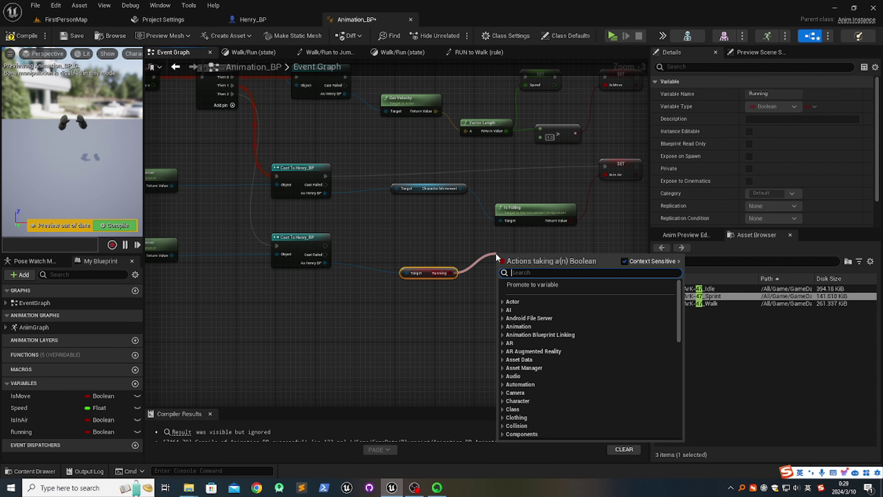
pyautogui.write('runn')
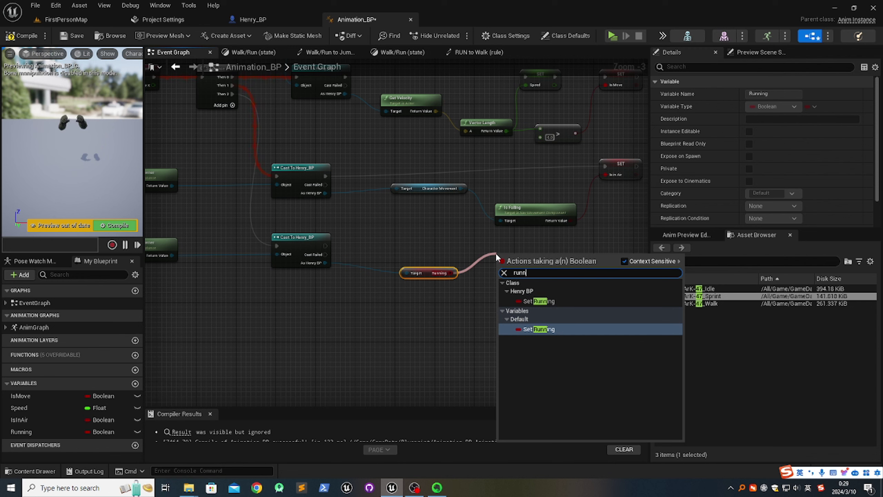
pyautogui.press('Return')
pyautogui.moveTo(510, 258); pyautogui.dragTo(541, 245)
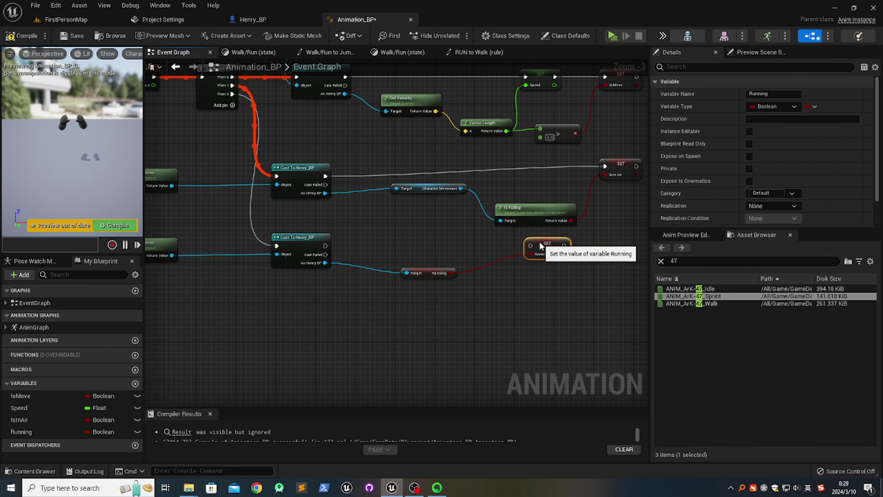
pyautogui.moveTo(325, 246); pyautogui.dragTo(530, 248)
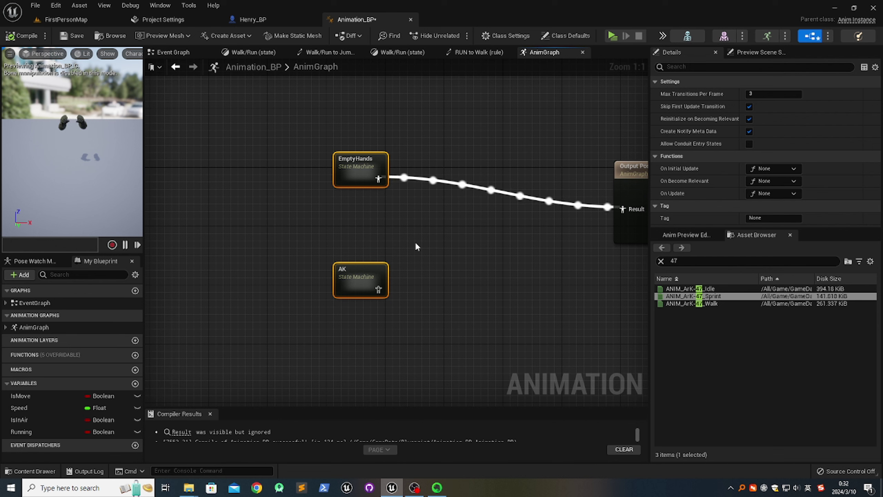
# Switch to Henry_BP, add a Boolean variable named IsArmed, then compile and save the blueprint
pyautogui.click(255, 20)
pyautogui.moveTo(187, 279); pyautogui.dragTo(223, 254, button='right')
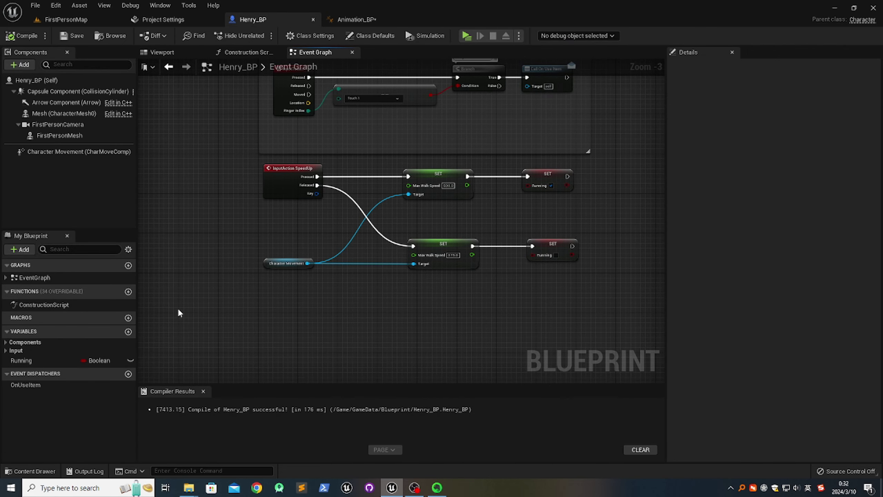
pyautogui.click(128, 331)
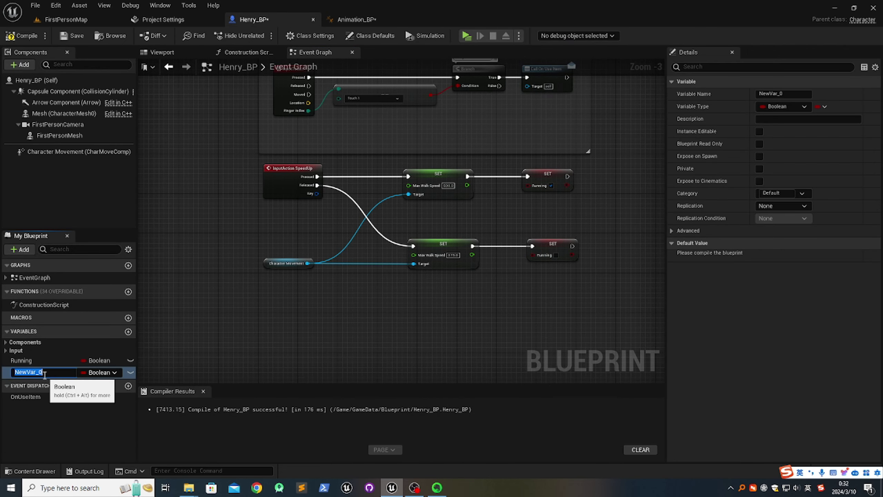
pyautogui.press('BackSpace')
pyautogui.press('Return')
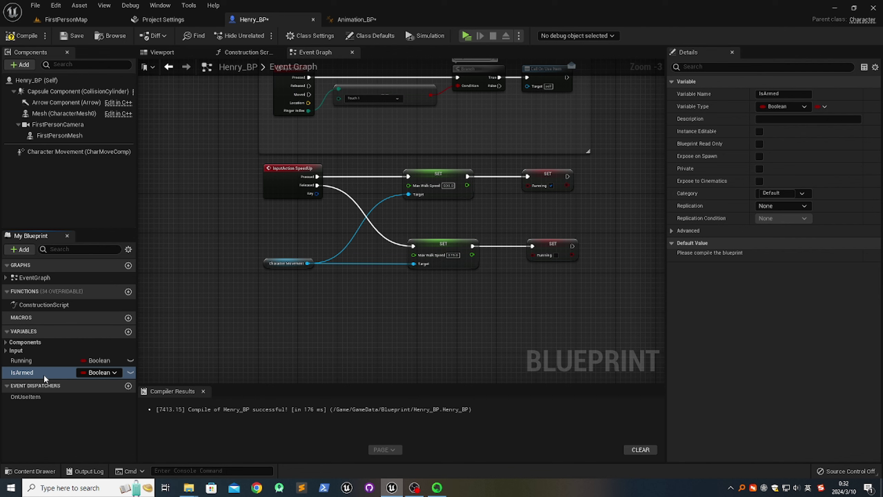
pyautogui.click(71, 35)
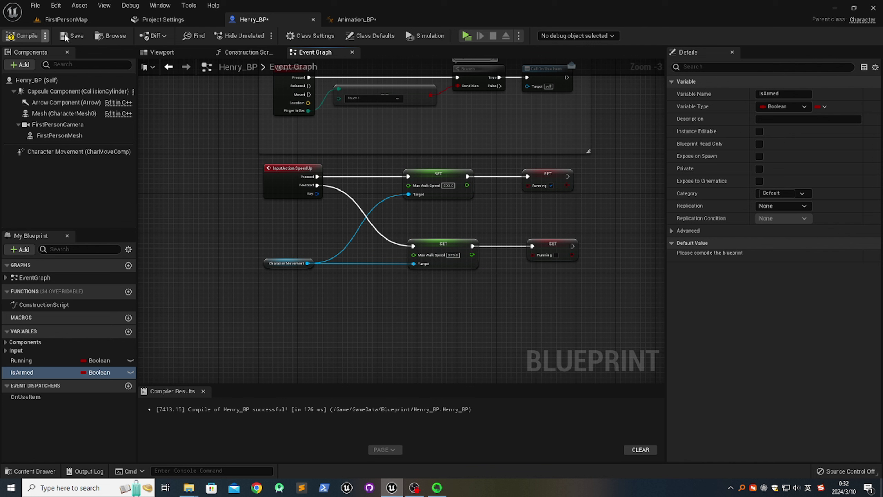
pyautogui.click(26, 37)
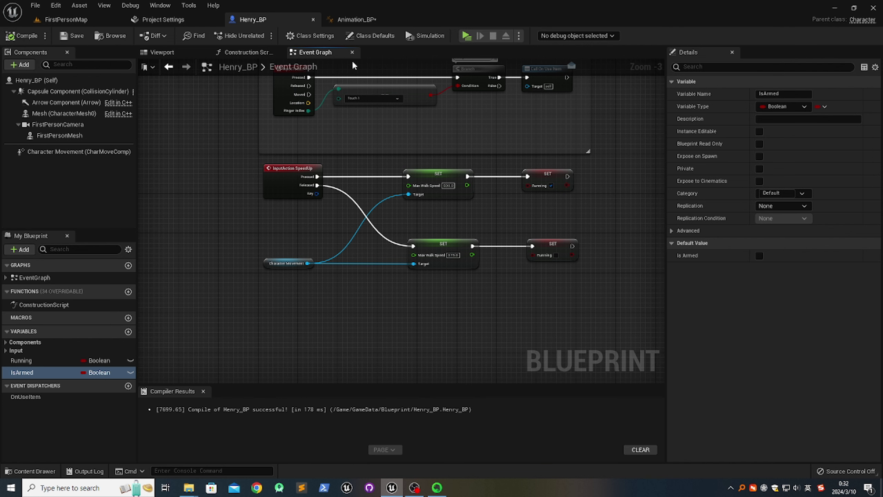
# Switch back to Animation_BP's AnimGraph and save the blueprint
pyautogui.click(355, 19)
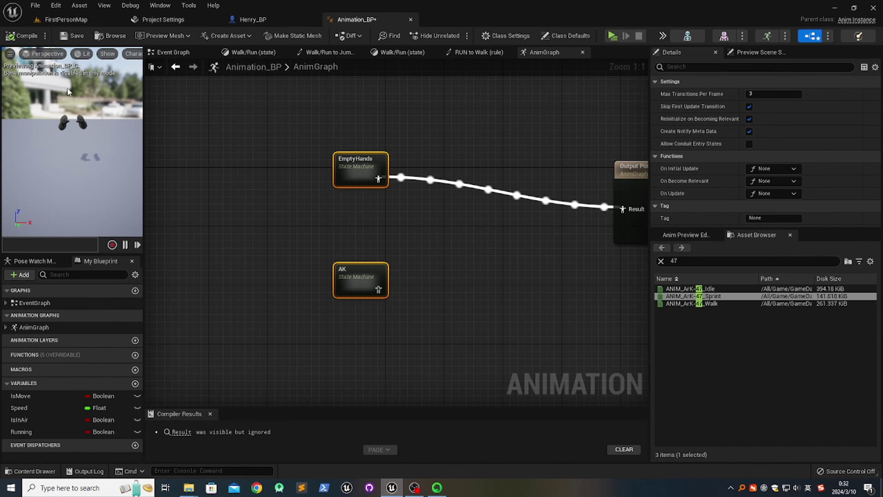
pyautogui.click(69, 36)
pyautogui.moveTo(251, 221); pyautogui.dragTo(188, 208, button='right')
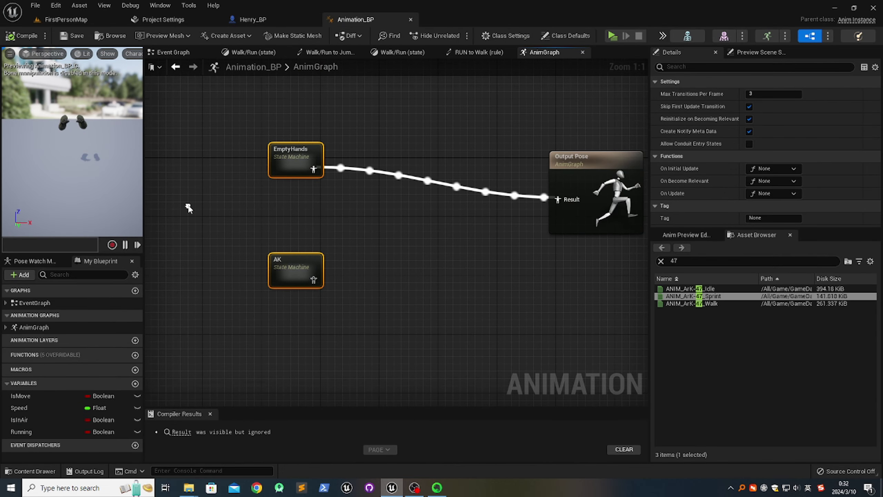
pyautogui.moveTo(347, 230); pyautogui.dragTo(390, 238, button='right')
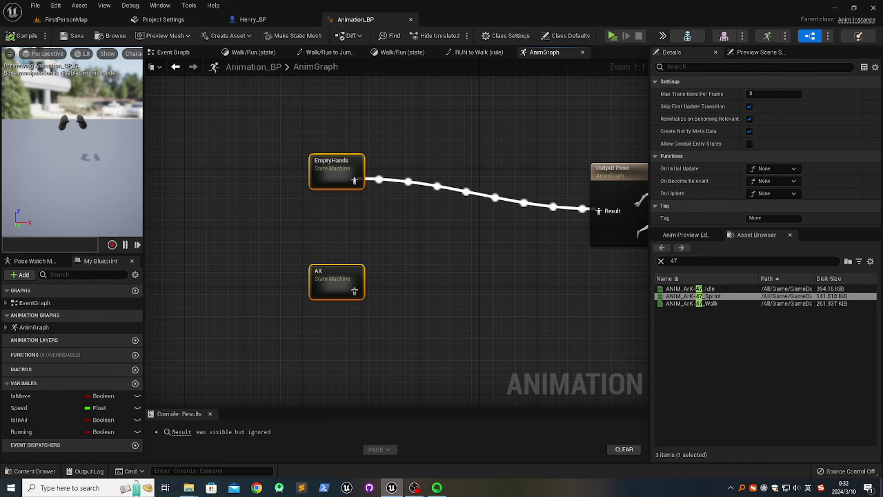
pyautogui.moveTo(388, 310); pyautogui.dragTo(315, 262, button='right')
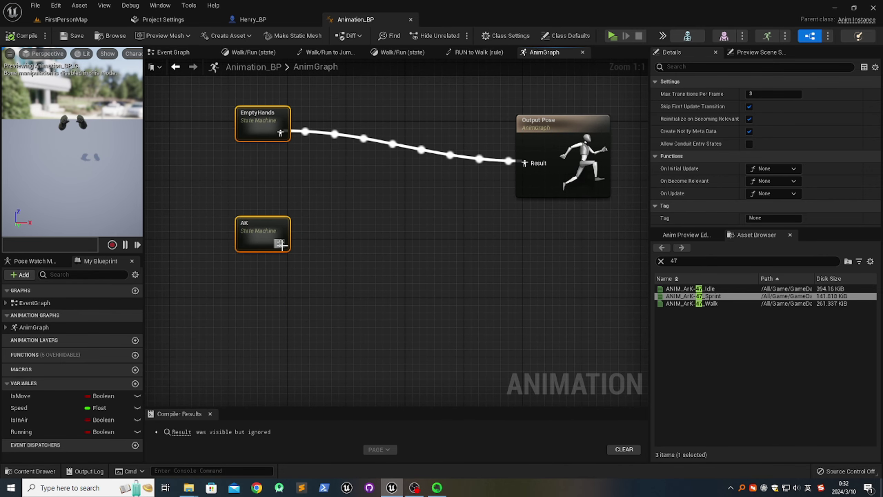
# Add a Blend Poses by bool node with the AK state machine as its True Pose, placed between the state machines and Output Pose
pyautogui.moveTo(280, 243); pyautogui.dragTo(330, 198)
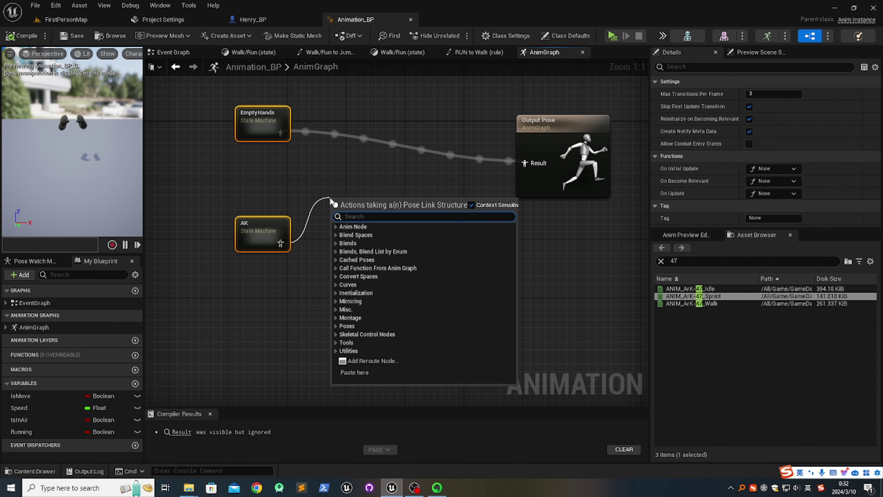
pyautogui.write('blend')
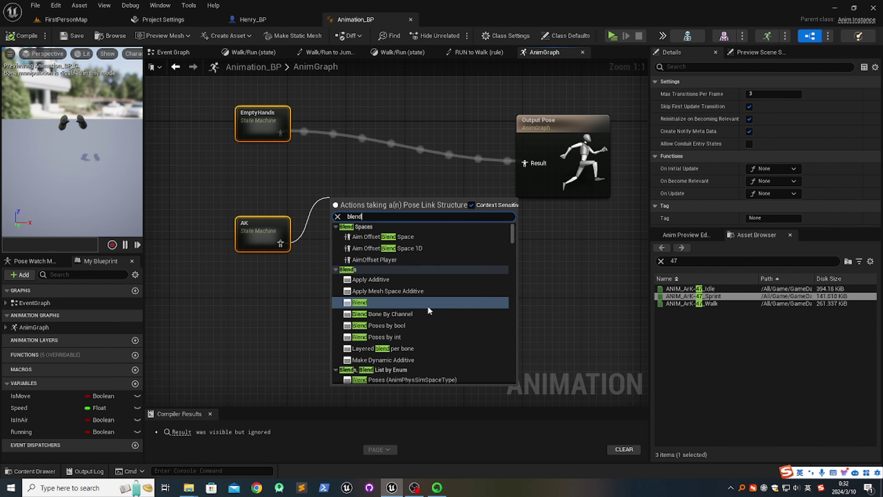
pyautogui.click(391, 326)
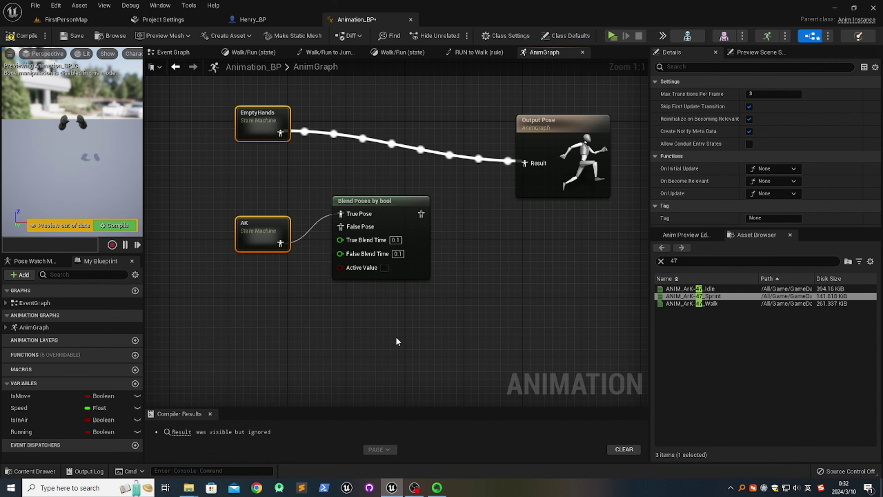
pyautogui.moveTo(386, 203); pyautogui.dragTo(376, 175)
pyautogui.moveTo(375, 305); pyautogui.dragTo(443, 303, button='right')
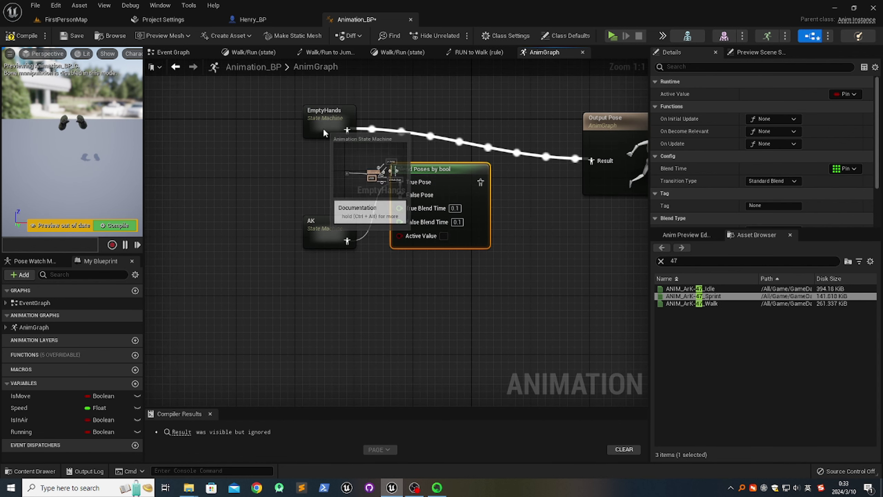
# Connect the EmptyHands state machine to the False Pose input of the Blend Poses by bool node
pyautogui.moveTo(318, 129); pyautogui.dragTo(310, 129)
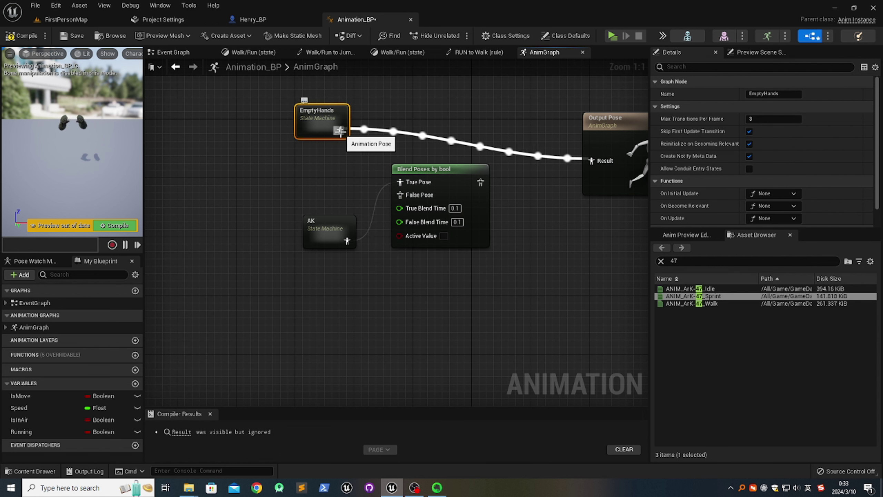
pyautogui.moveTo(340, 131); pyautogui.dragTo(346, 134)
pyautogui.moveTo(385, 117); pyautogui.dragTo(400, 194)
pyautogui.moveTo(297, 314); pyautogui.dragTo(366, 196, button='right')
# Move Output Pose aside and add a Slot 'DefaultSlot' node fed by the output of Blend Poses by bool
pyautogui.moveTo(448, 79); pyautogui.dragTo(482, 109)
pyautogui.moveTo(354, 219); pyautogui.dragTo(395, 239, button='right')
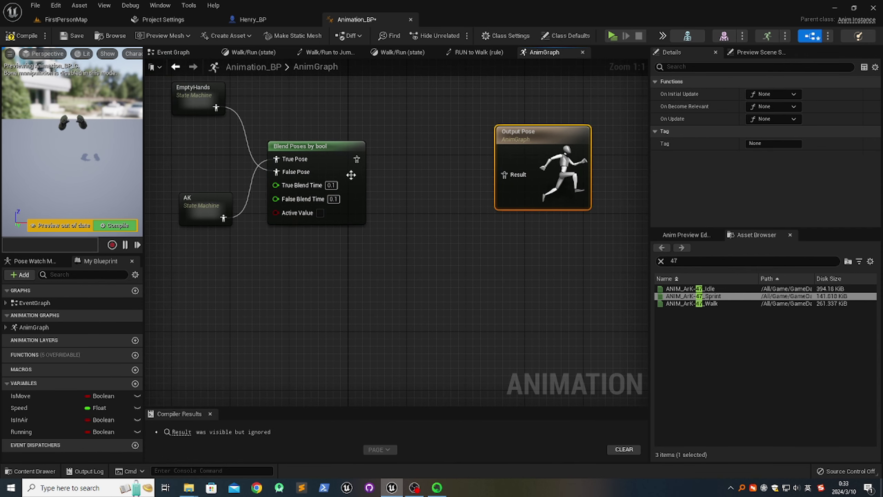
pyautogui.moveTo(357, 159); pyautogui.dragTo(399, 154)
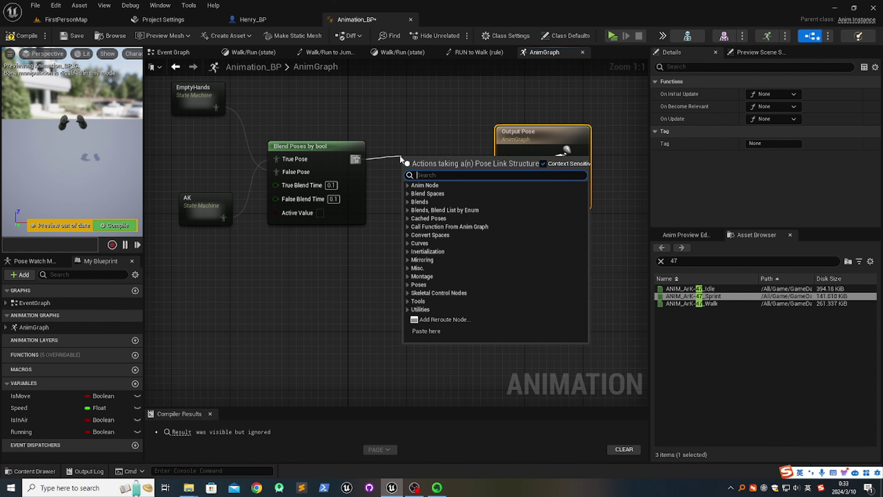
pyautogui.write('slot')
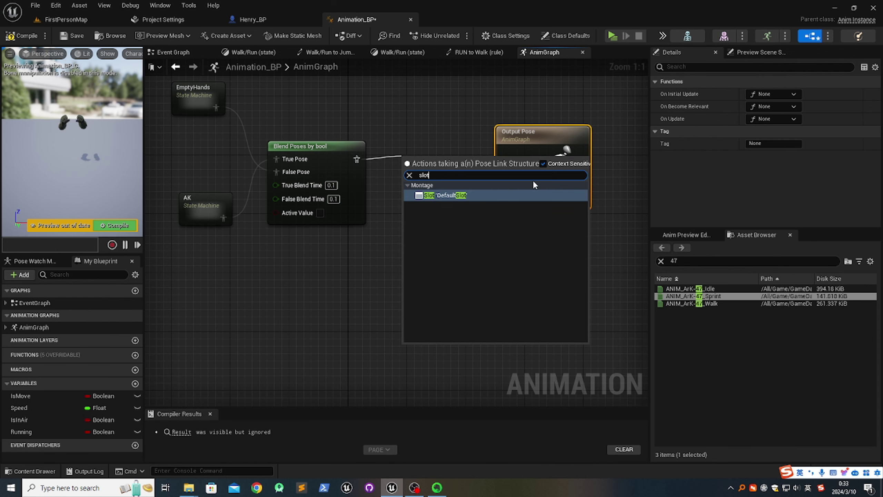
pyautogui.click(457, 192)
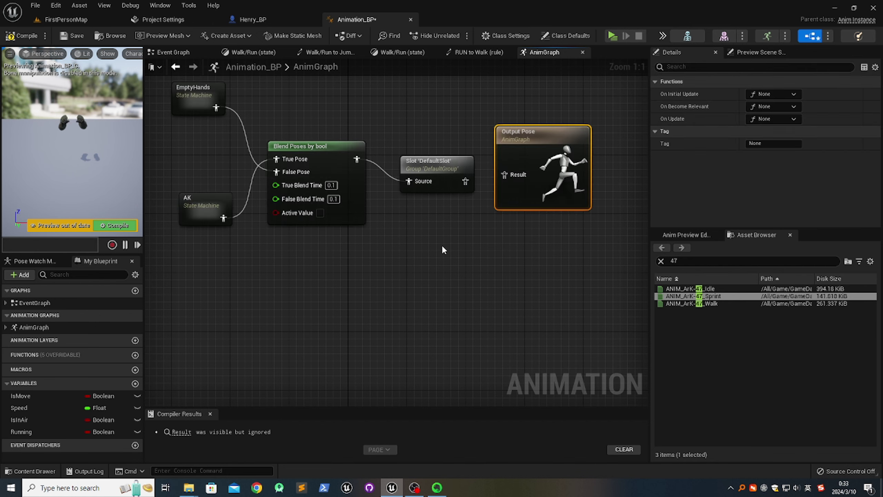
pyautogui.moveTo(442, 244); pyautogui.dragTo(396, 248, button='right')
pyautogui.moveTo(480, 141); pyautogui.dragTo(517, 139)
pyautogui.moveTo(397, 167); pyautogui.dragTo(403, 150)
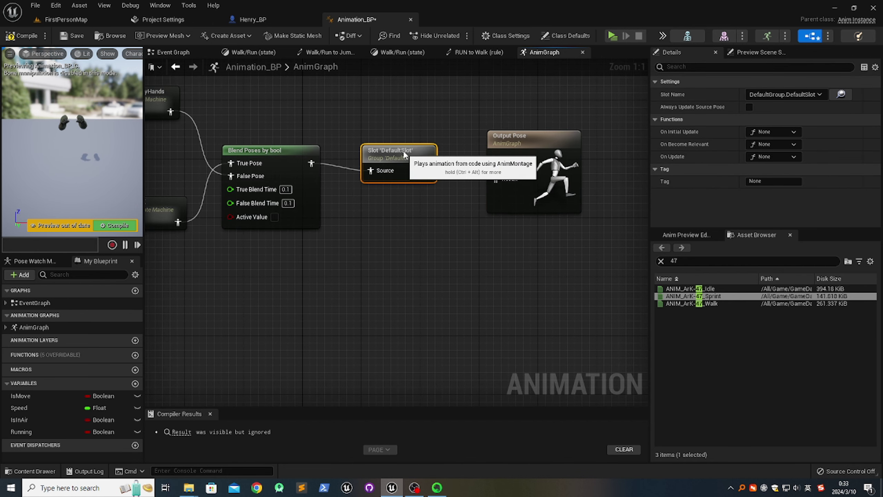
# Connect the DefaultSlot node's output to the Result of Output Pose and save the blueprint
pyautogui.moveTo(394, 209); pyautogui.dragTo(421, 215, button='right')
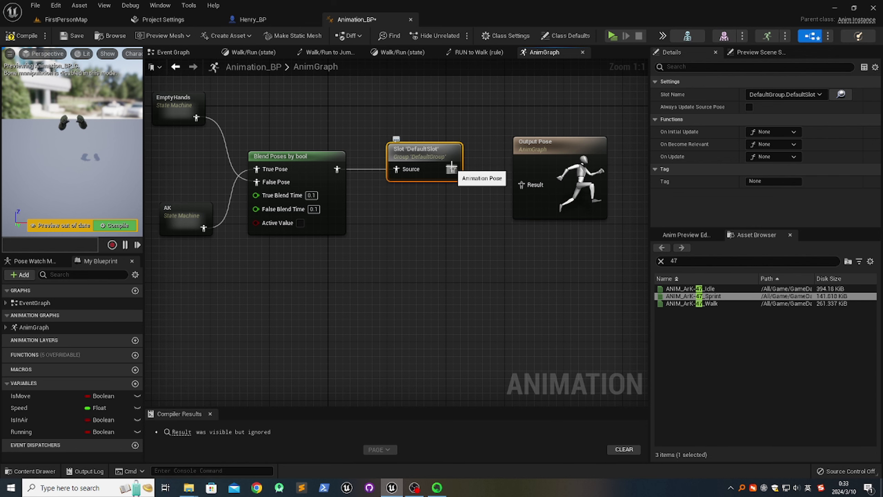
pyautogui.moveTo(452, 169); pyautogui.dragTo(522, 185)
pyautogui.moveTo(496, 222); pyautogui.dragTo(489, 235, button='right')
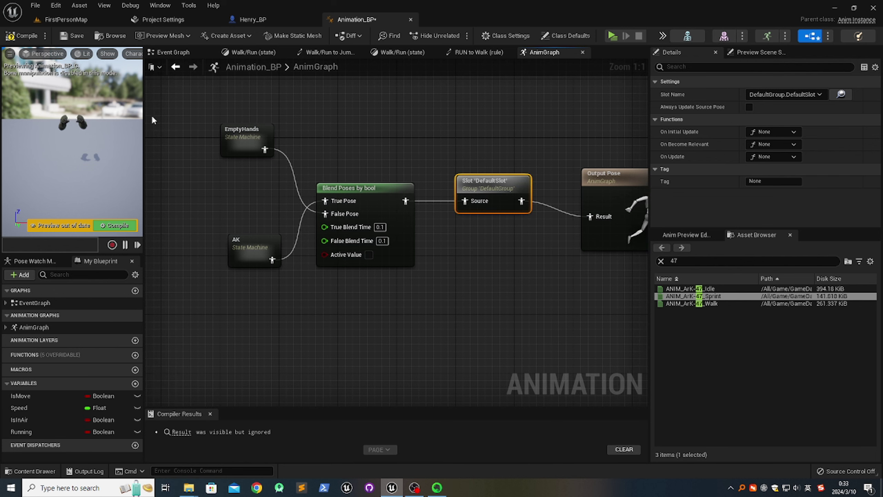
pyautogui.moveTo(457, 261); pyautogui.dragTo(420, 242, button='right')
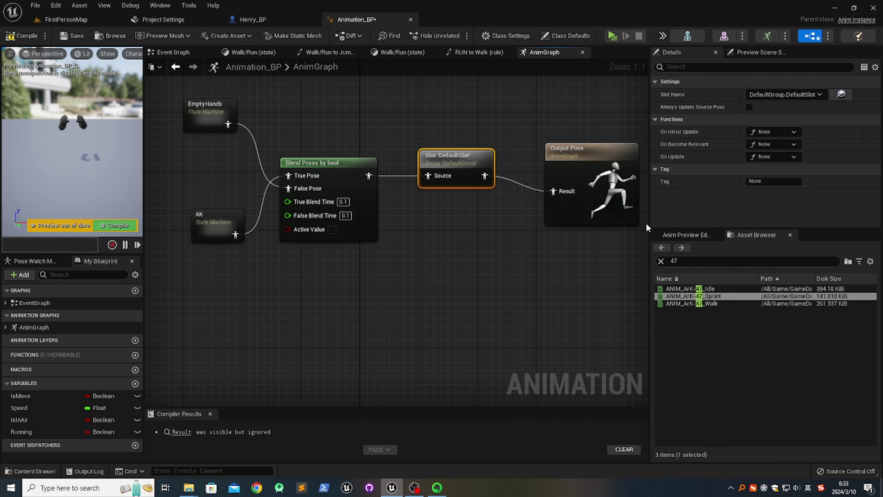
pyautogui.moveTo(650, 221); pyautogui.dragTo(692, 221)
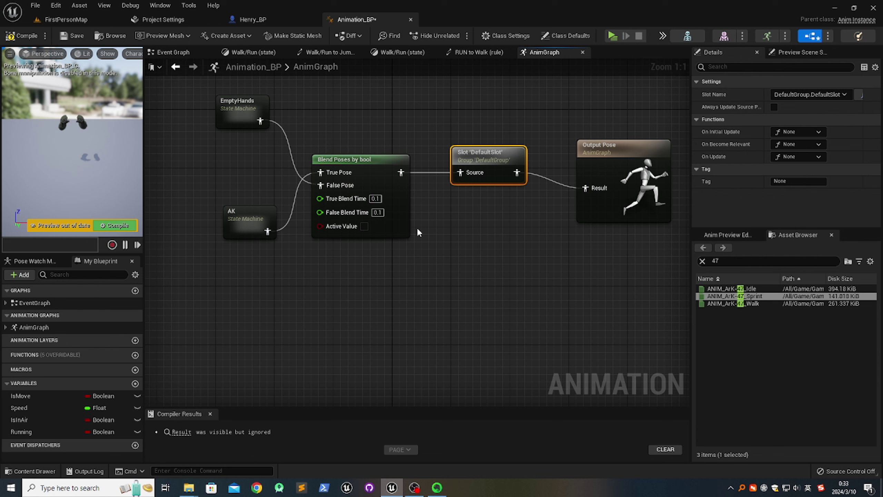
pyautogui.click(77, 37)
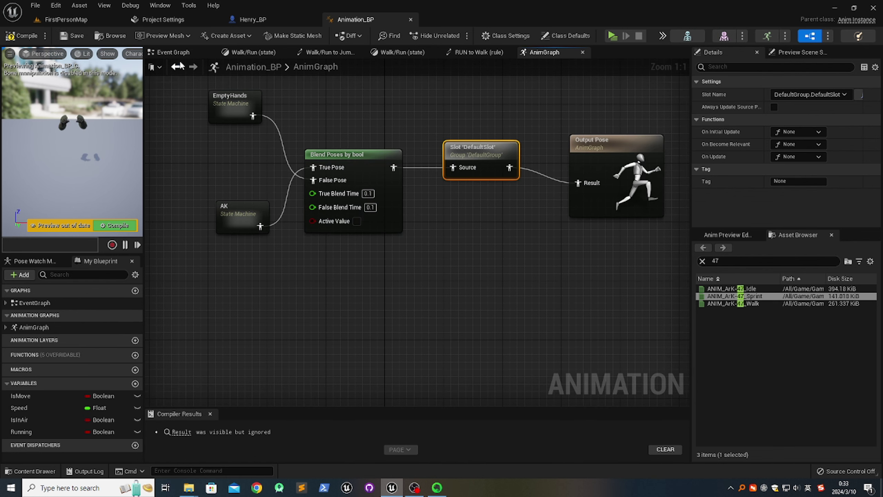
# Open Animation_BP's Event Graph and add another output pin to the Sequence node
pyautogui.click(171, 52)
pyautogui.moveTo(352, 356); pyautogui.dragTo(386, 276, button='right')
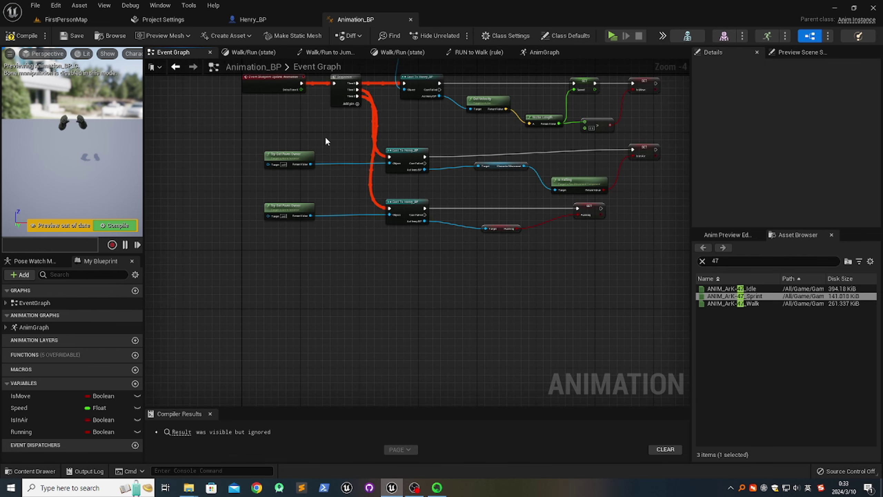
pyautogui.moveTo(327, 141); pyautogui.dragTo(279, 183, button='right')
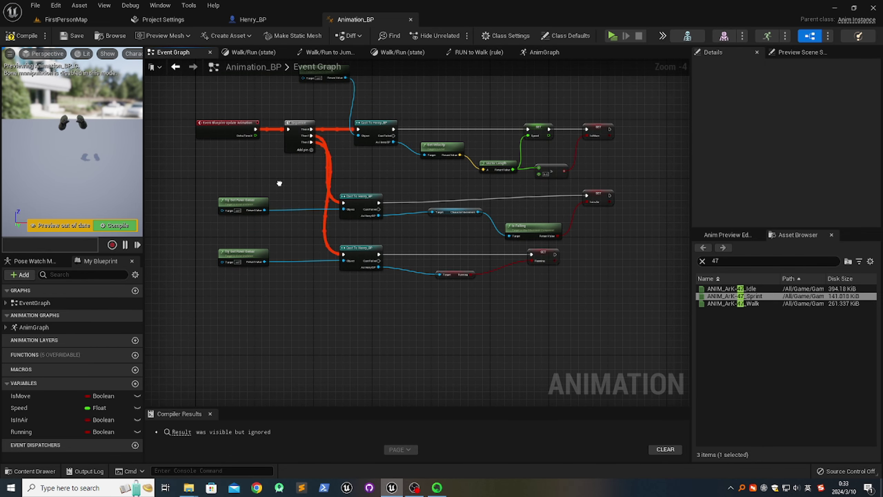
pyautogui.click(310, 151)
pyautogui.moveTo(239, 246); pyautogui.dragTo(283, 214, button='right')
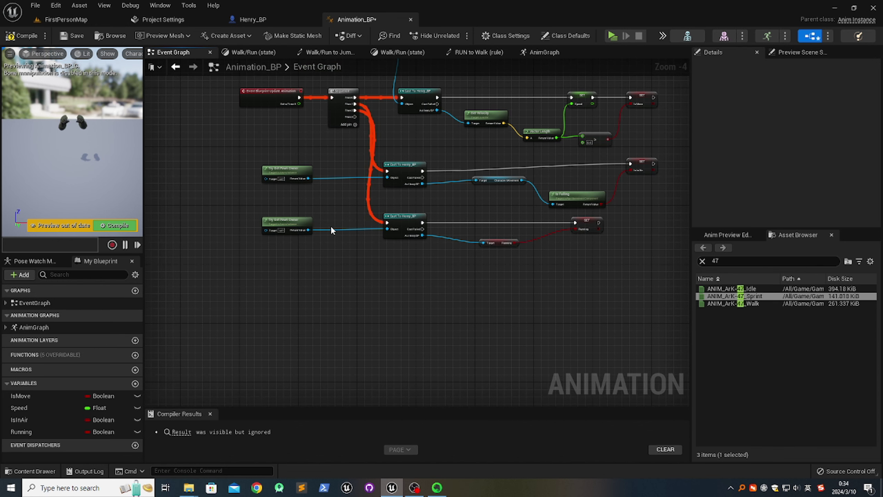
# Copy the Running branch's Try Get Pawn Owner and Cast To Henry_BP nodes below it, and connect the new Sequence pin to the copied cast
pyautogui.moveTo(270, 206); pyautogui.dragTo(395, 250)
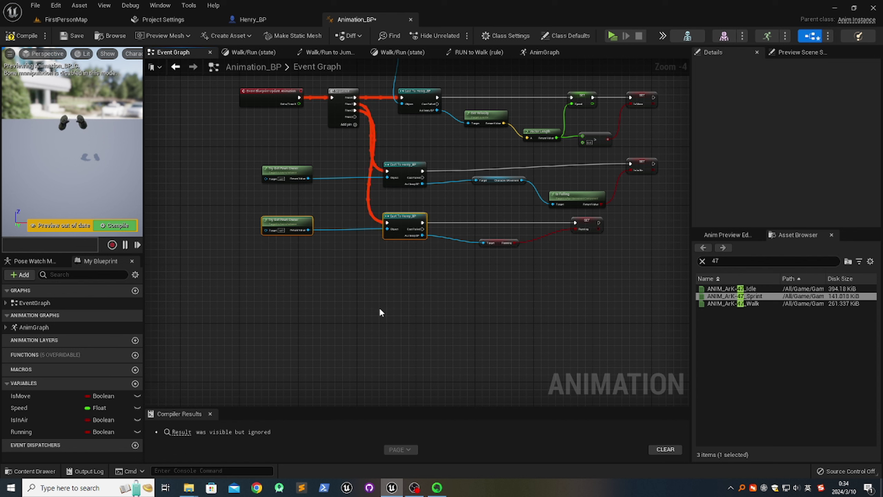
pyautogui.hotkey('ctrl', 'c')
pyautogui.hotkey('ctrl', 'v')
pyautogui.moveTo(439, 296); pyautogui.dragTo(399, 266)
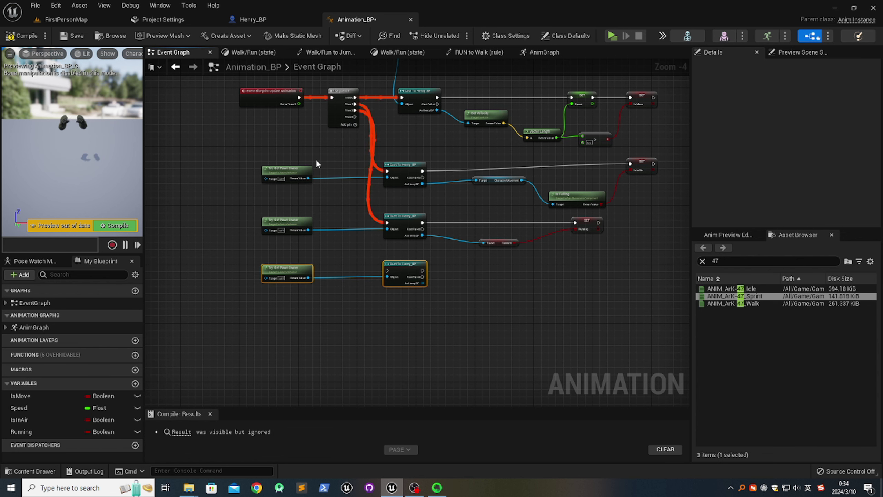
pyautogui.moveTo(355, 117); pyautogui.dragTo(388, 270)
pyautogui.moveTo(510, 287); pyautogui.dragTo(397, 262, button='right')
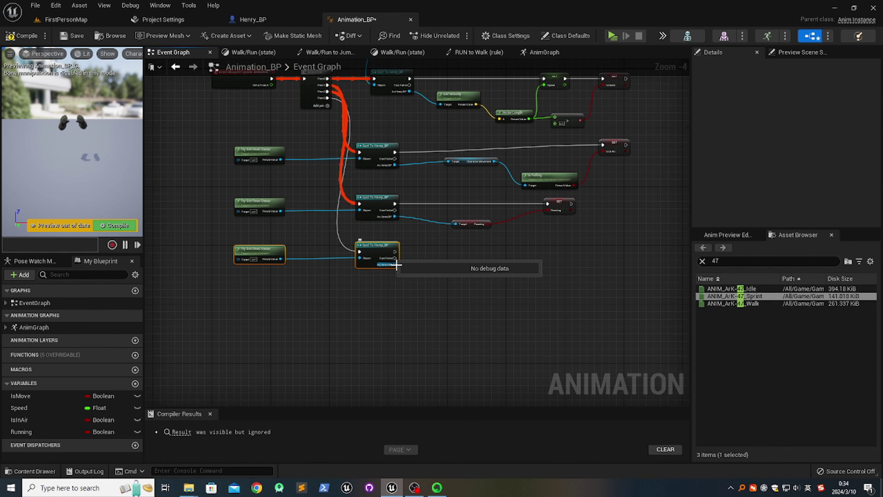
# Add a Get Is Armed node from the copied cast's As Henry BP output
pyautogui.moveTo(395, 264); pyautogui.dragTo(444, 279)
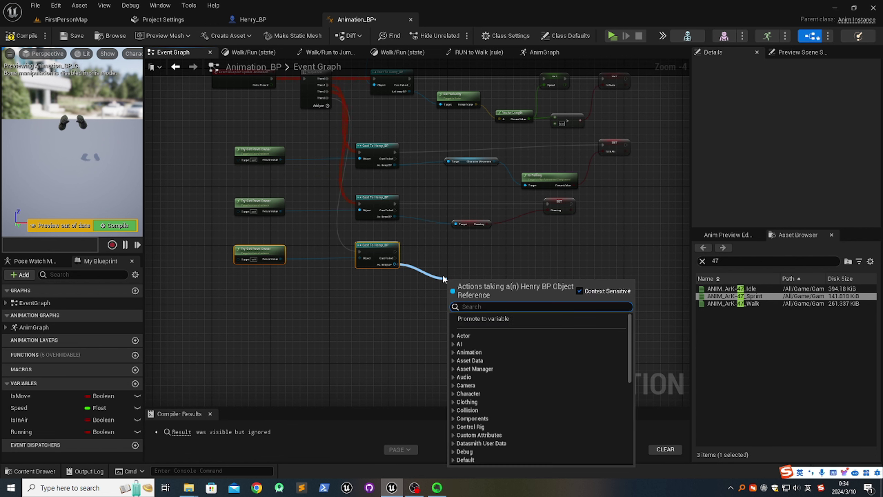
pyautogui.write('IsAR')
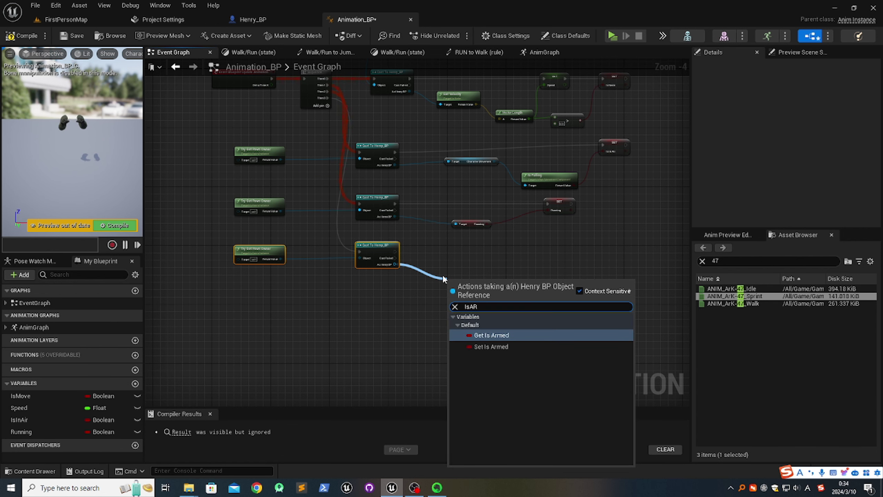
pyautogui.press('Down')
pyautogui.press('Up')
pyautogui.press('Return')
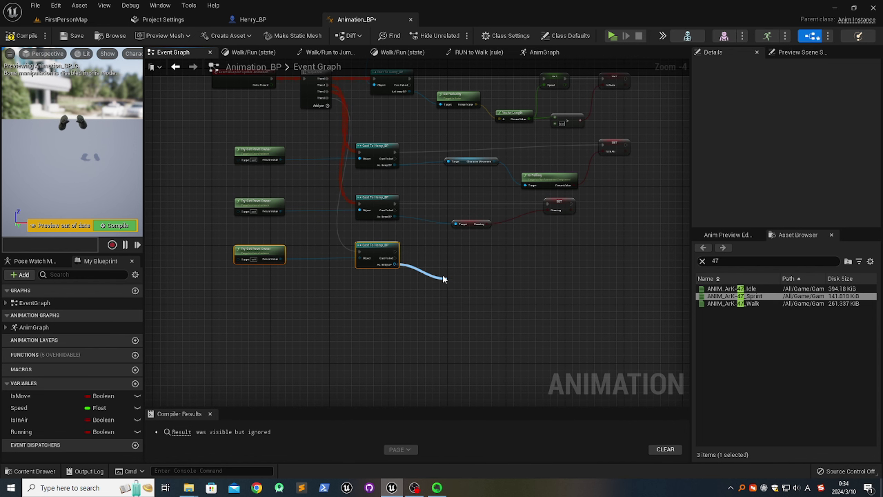
pyautogui.moveTo(456, 338); pyautogui.dragTo(401, 346, button='right')
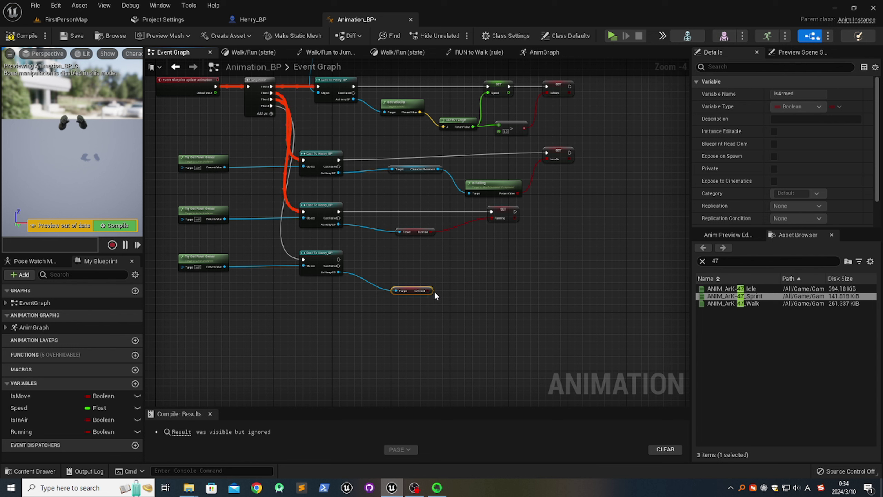
# Promote the Is Armed value to an Animation_BP variable named Is Armed and align its Set node with the copied cast
pyautogui.moveTo(430, 291); pyautogui.dragTo(474, 262)
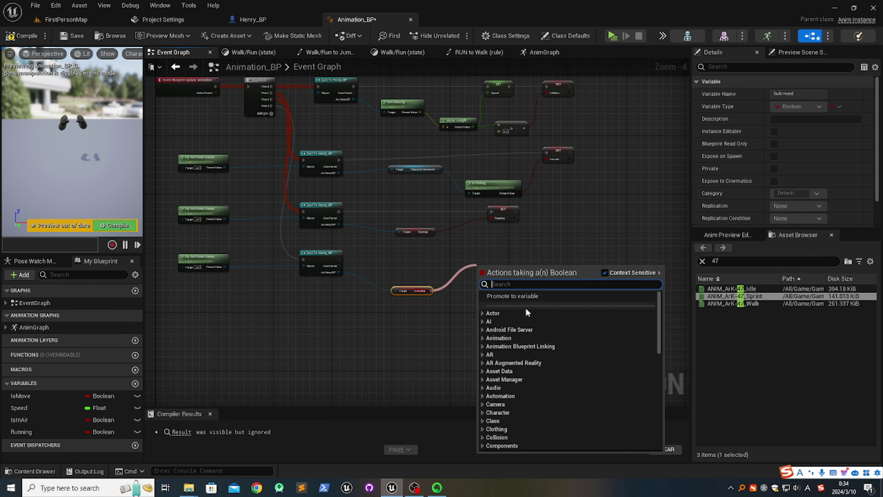
pyautogui.click(519, 297)
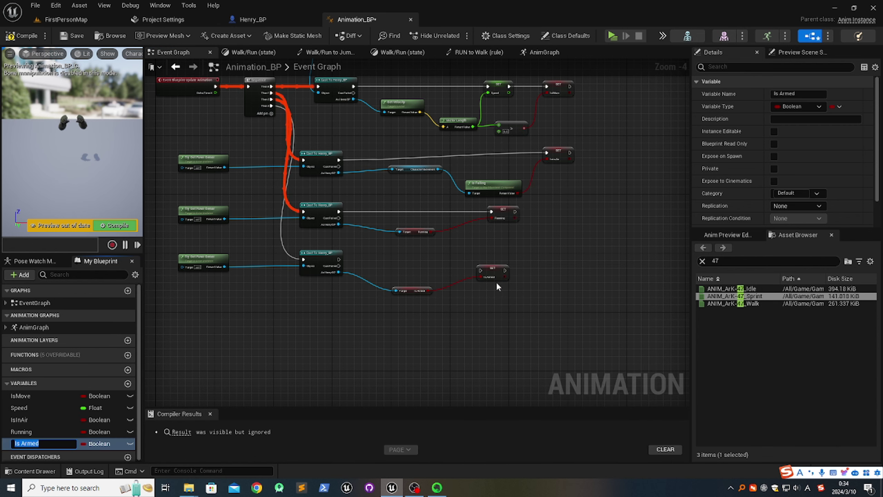
pyautogui.moveTo(501, 273); pyautogui.dragTo(514, 259)
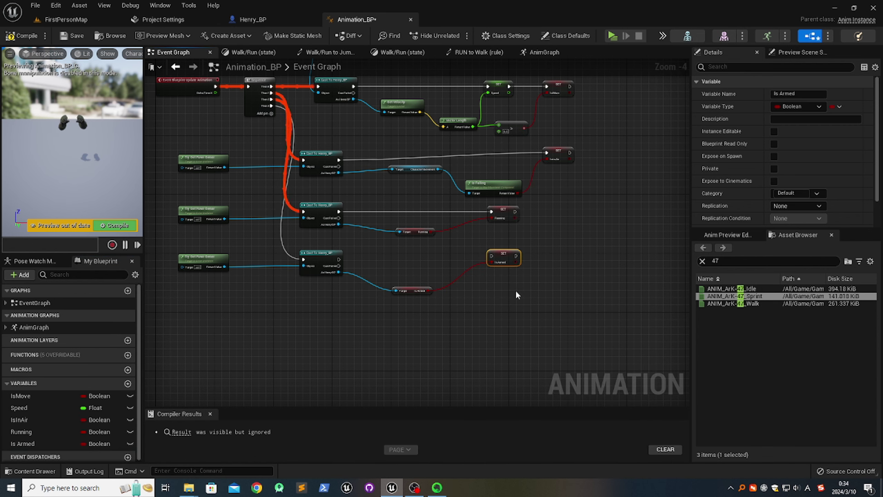
# Connect the copied cast's execution output to the Set Is Armed node, then compile and save the blueprint
pyautogui.moveTo(330, 275); pyautogui.dragTo(351, 277, button='right')
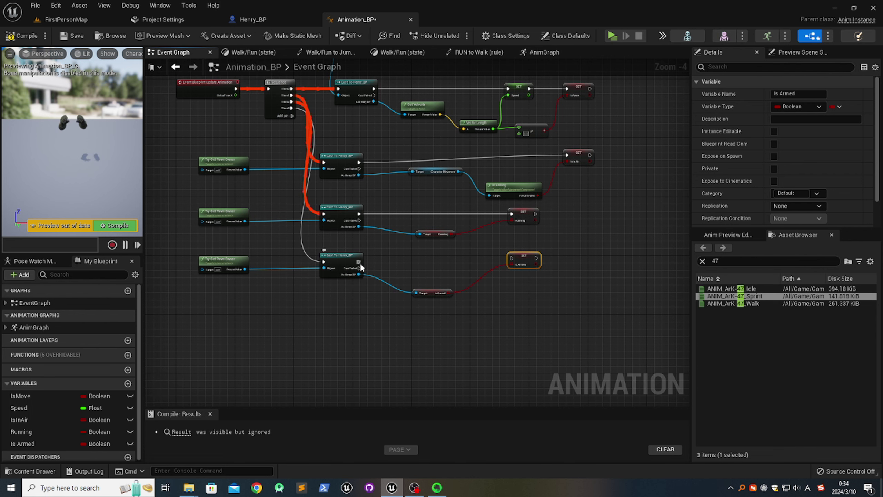
pyautogui.moveTo(360, 265); pyautogui.dragTo(515, 258)
pyautogui.click(516, 329)
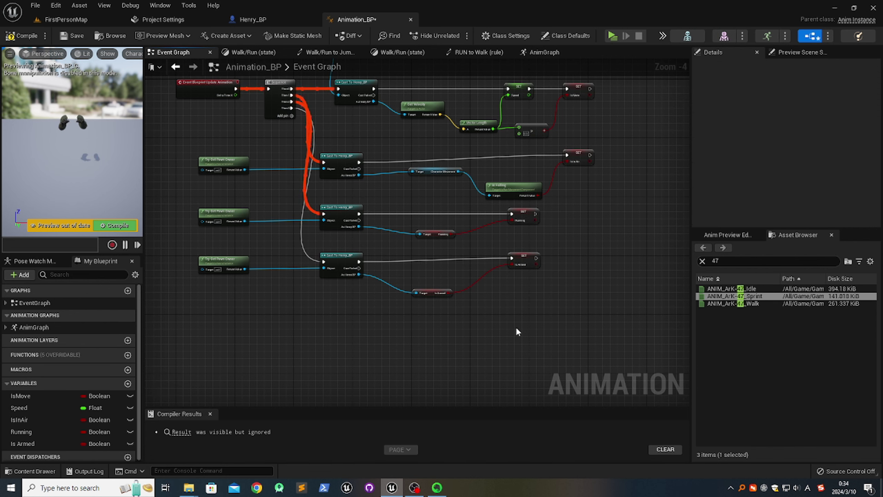
pyautogui.moveTo(385, 255); pyautogui.dragTo(428, 255, button='right')
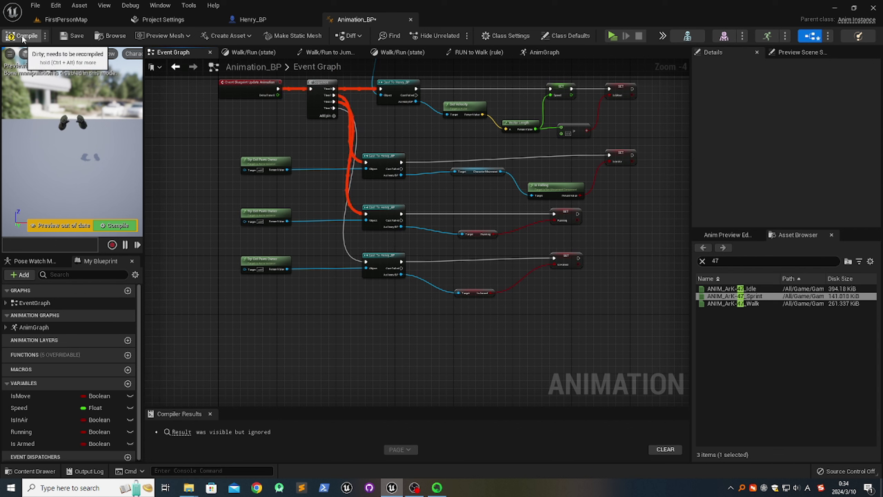
pyautogui.click(47, 37)
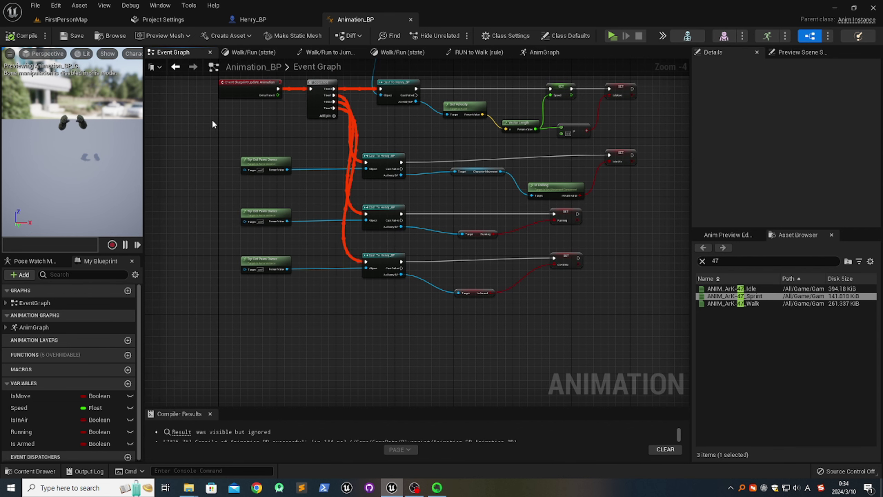
# In the AnimGraph, add a Get Is Armed node, connect it to Blend Poses by bool's Active Value, and save the blueprint
pyautogui.doubleClick(32, 327)
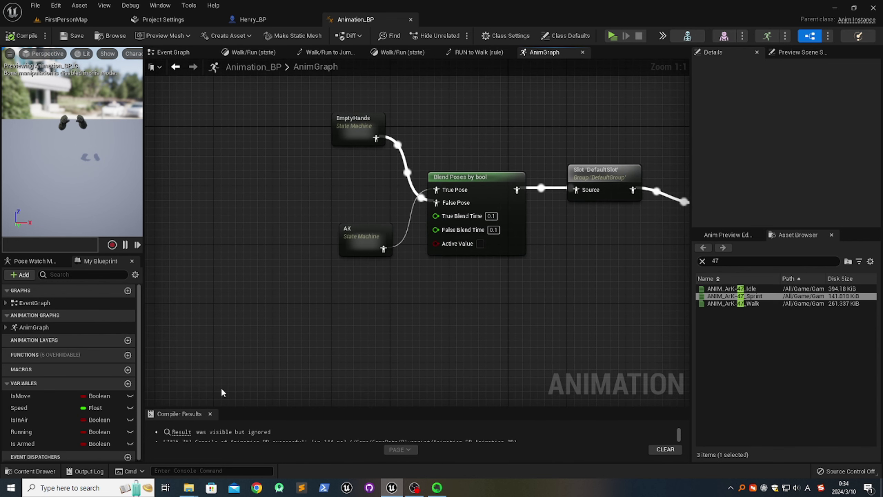
pyautogui.rightClick(316, 316)
pyautogui.write('GETIS')
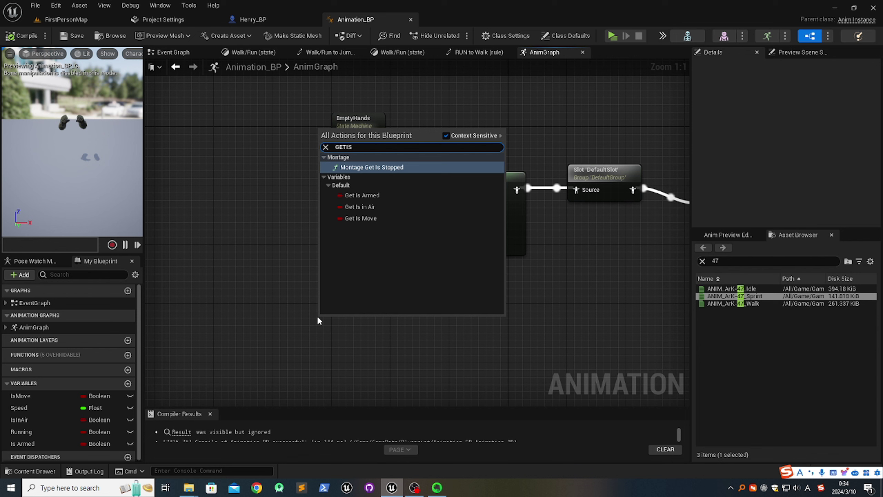
pyautogui.click(363, 196)
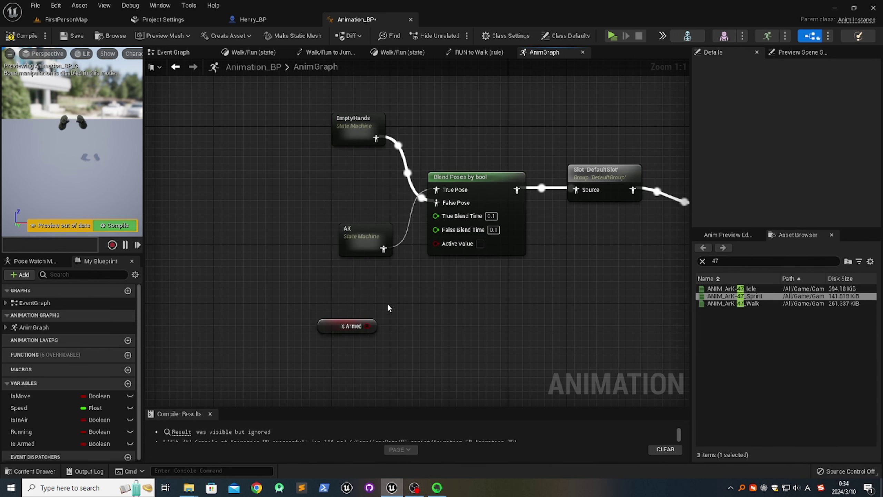
pyautogui.moveTo(368, 326); pyautogui.dragTo(438, 244)
pyautogui.moveTo(506, 329); pyautogui.dragTo(449, 304, button='right')
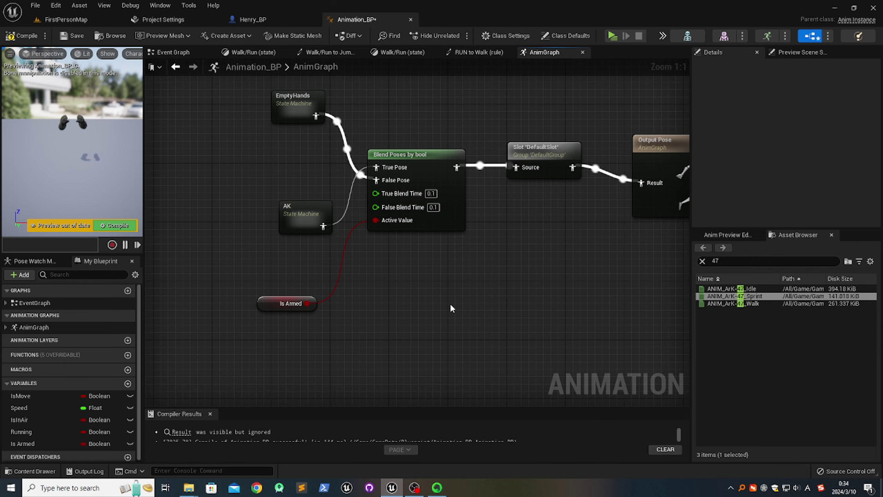
pyautogui.click(71, 35)
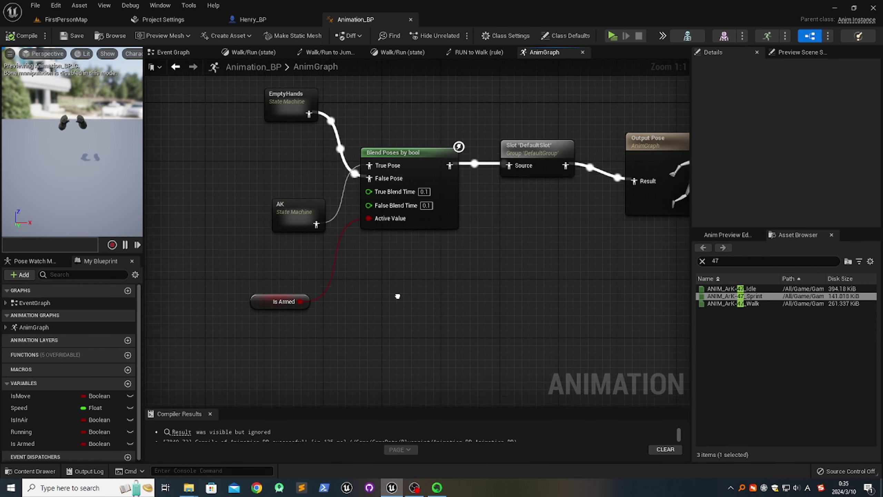
# Move the AK state machine up closer to EmptyHands and place the Is Armed node just below it
pyautogui.moveTo(291, 213); pyautogui.dragTo(276, 191)
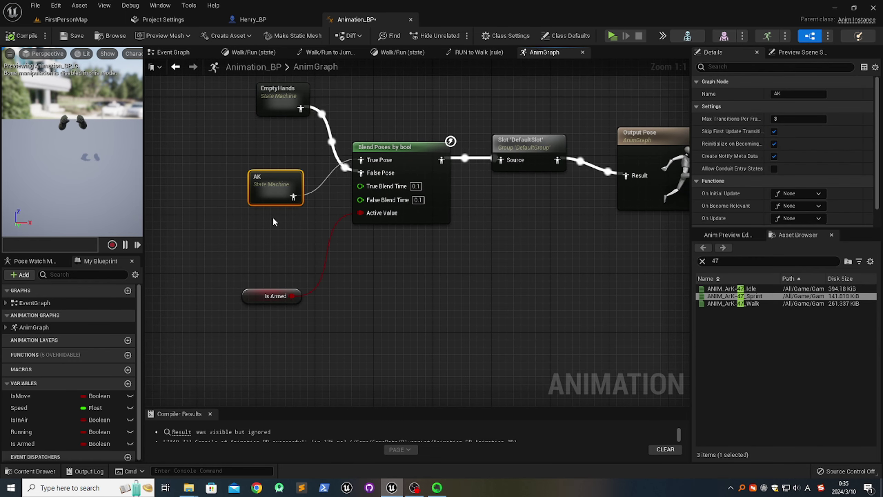
pyautogui.moveTo(252, 294); pyautogui.dragTo(259, 250)
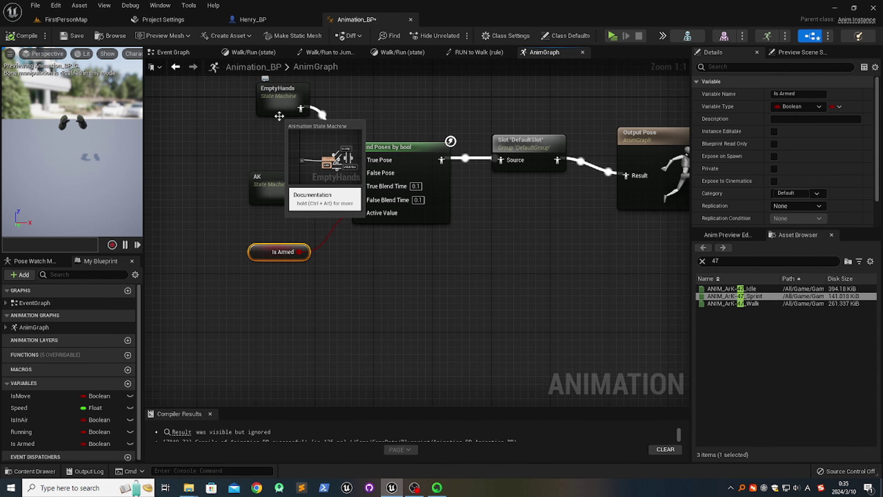
# Enable the default value of the IsArmed variable in Henry_BP, then compile and save the blueprint
pyautogui.click(253, 20)
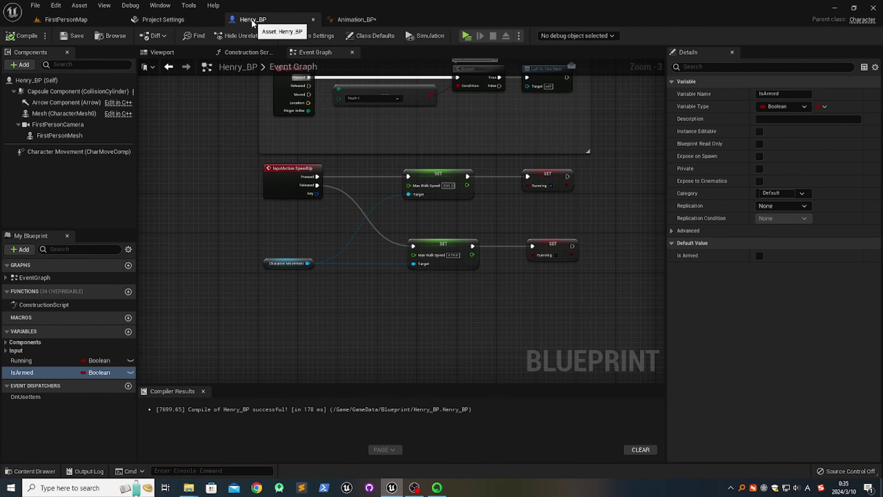
pyautogui.doubleClick(24, 372)
pyautogui.press('Return')
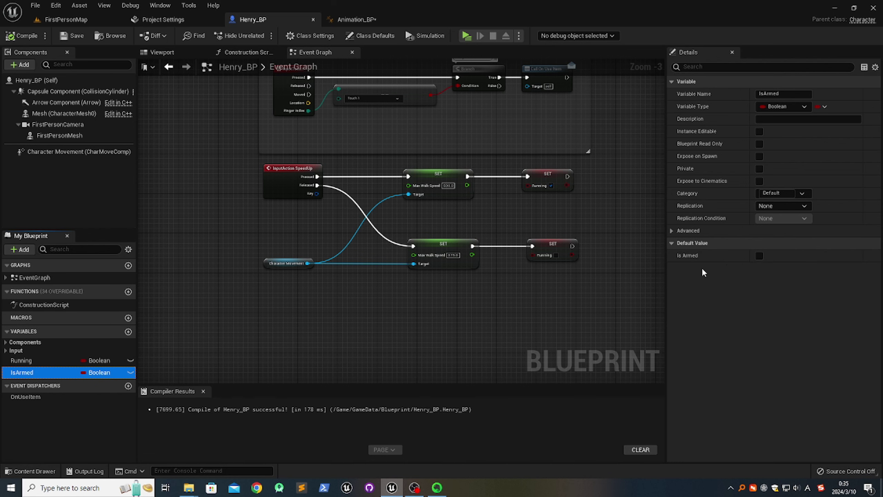
pyautogui.click(760, 256)
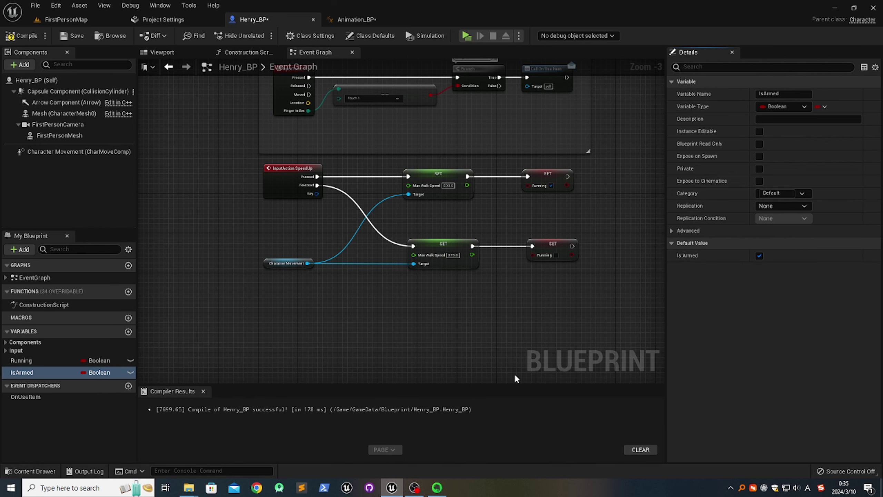
pyautogui.click(22, 35)
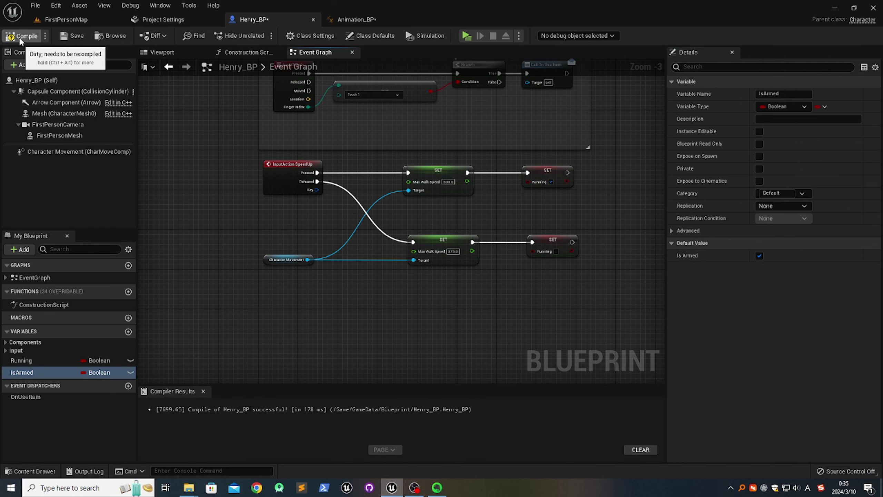
pyautogui.click(73, 35)
# Play FirstPersonMap and walk the character around to check the armed arm animations
pyautogui.click(68, 20)
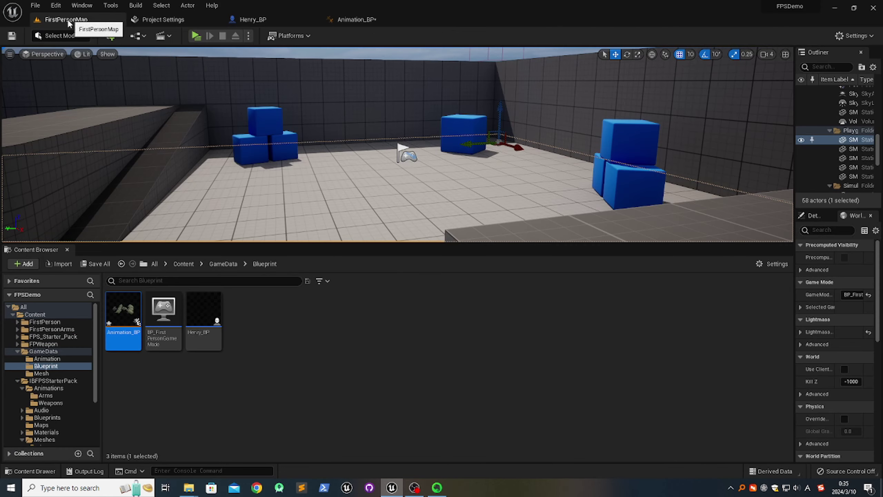
pyautogui.click(194, 36)
pyautogui.click(326, 189)
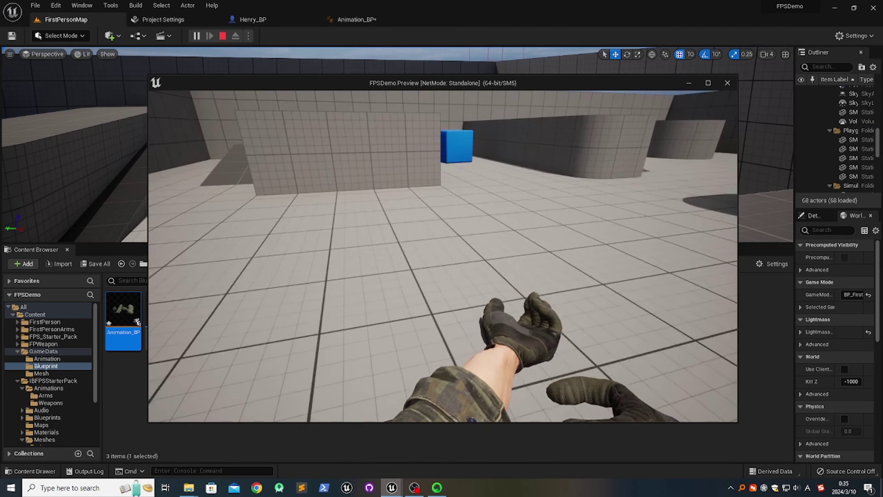
pyautogui.press('w')
pyautogui.press('w')
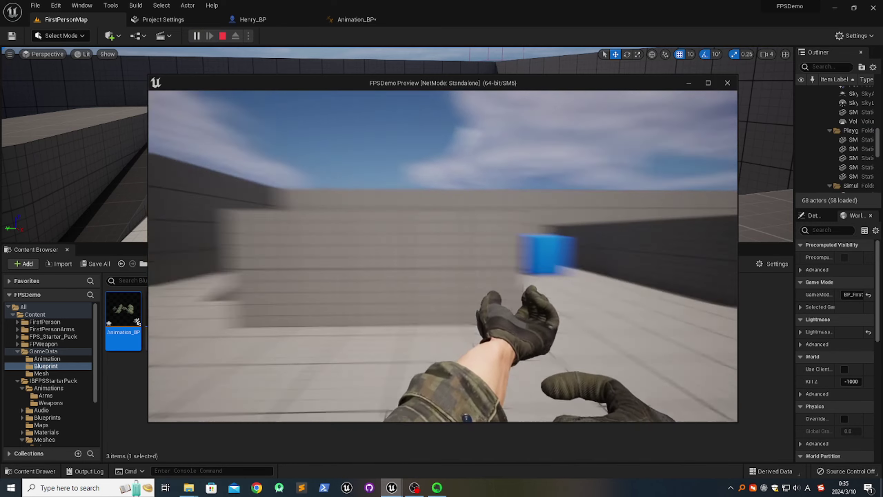
pyautogui.press('w')
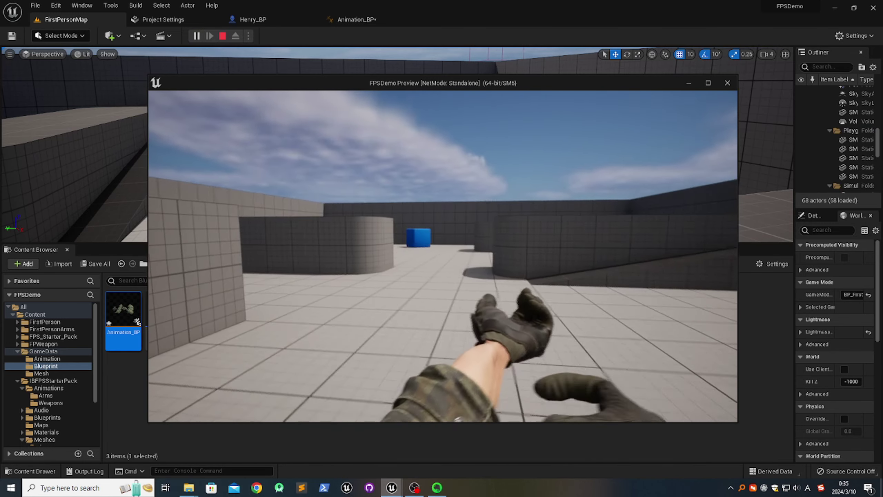
pyautogui.press('w')
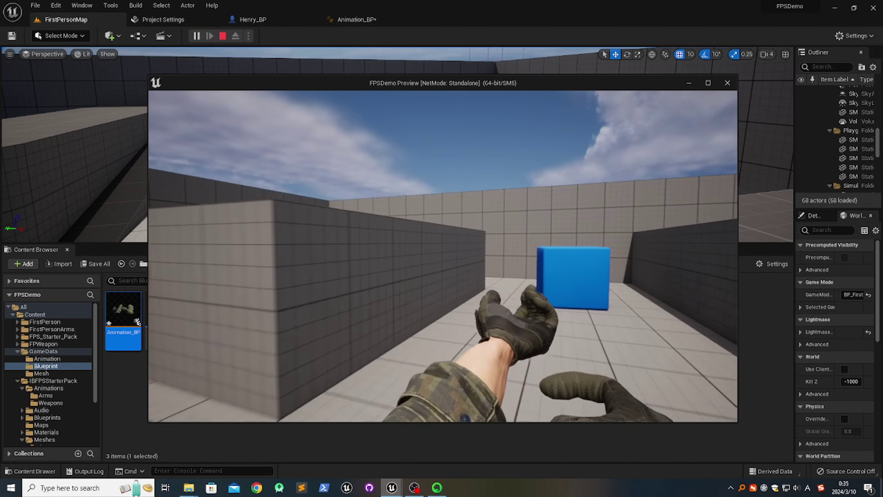
pyautogui.press('w')
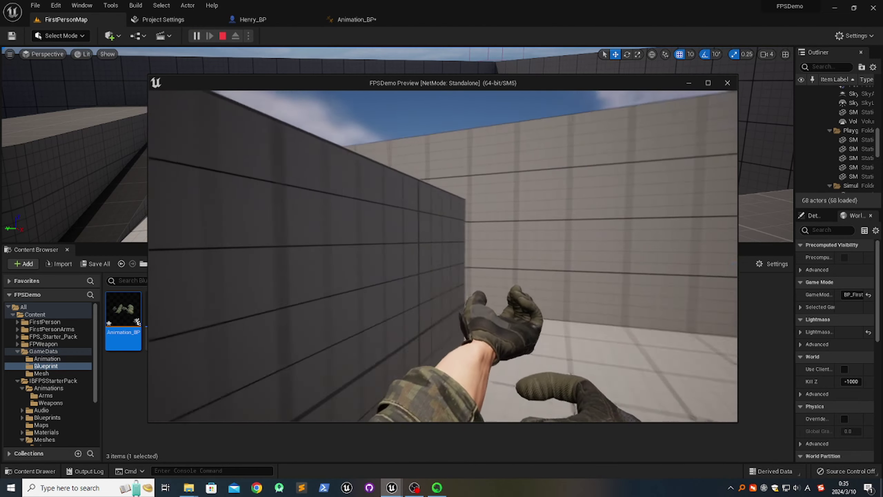
pyautogui.press('w')
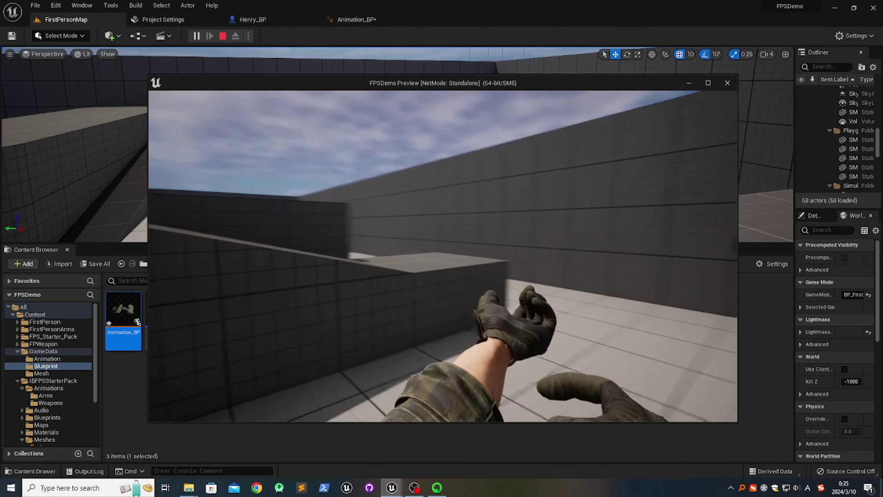
pyautogui.press('w')
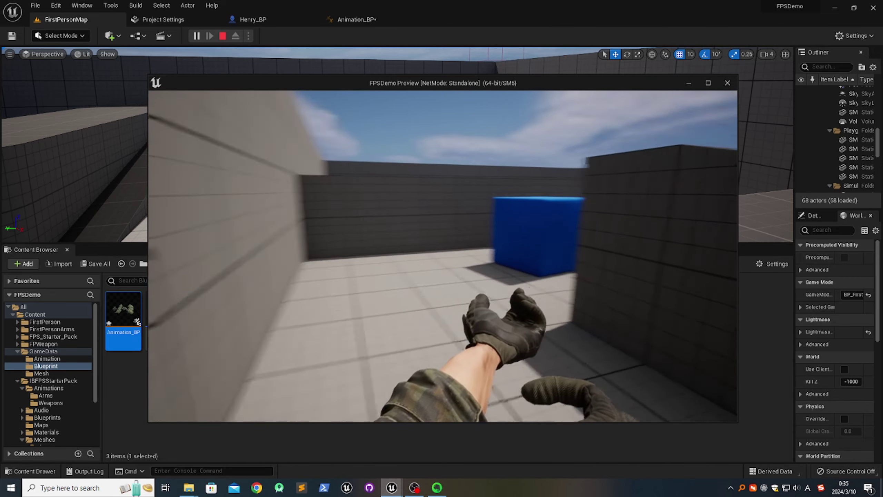
pyautogui.press('w')
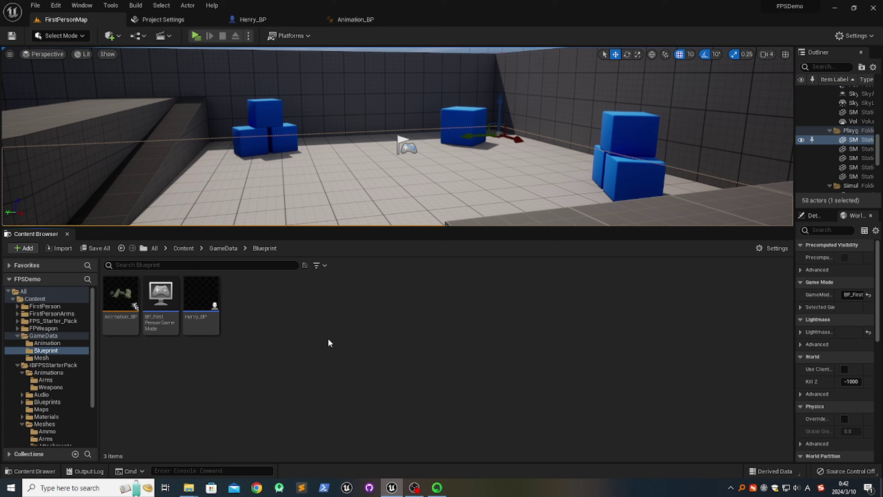
# Create a Blueprint Class with Actor as parent in the GameData/Blueprint folder and name it Weapon_Base
pyautogui.rightClick(257, 296)
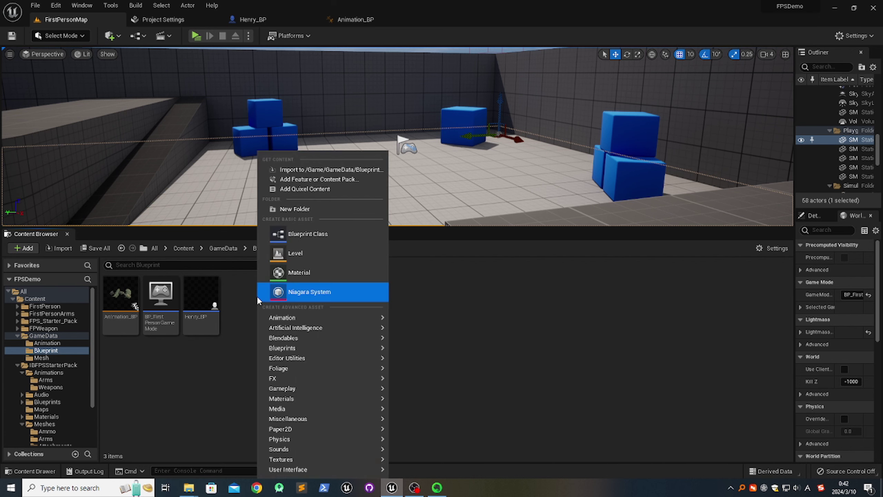
pyautogui.click(305, 234)
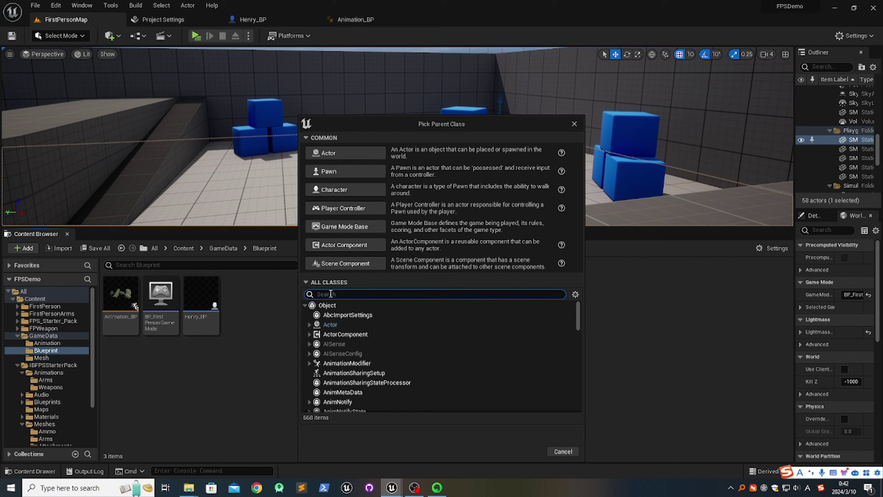
pyautogui.click(350, 153)
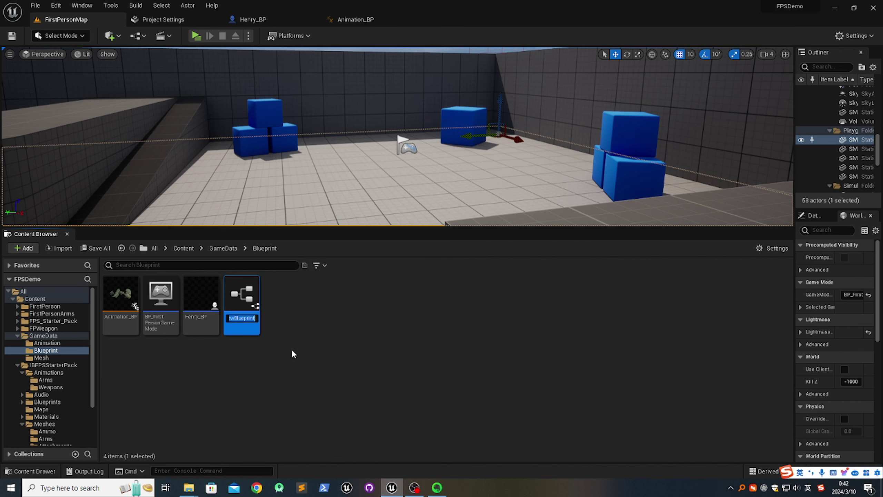
pyautogui.write('wEAPO')
pyautogui.press('BackSpace')
pyautogui.press('BackSpace')
pyautogui.press('BackSpace')
pyautogui.press('BackSpace')
pyautogui.press('BackSpace')
pyautogui.write('Wea')
pyautogui.write('Base')
pyautogui.press('Return')
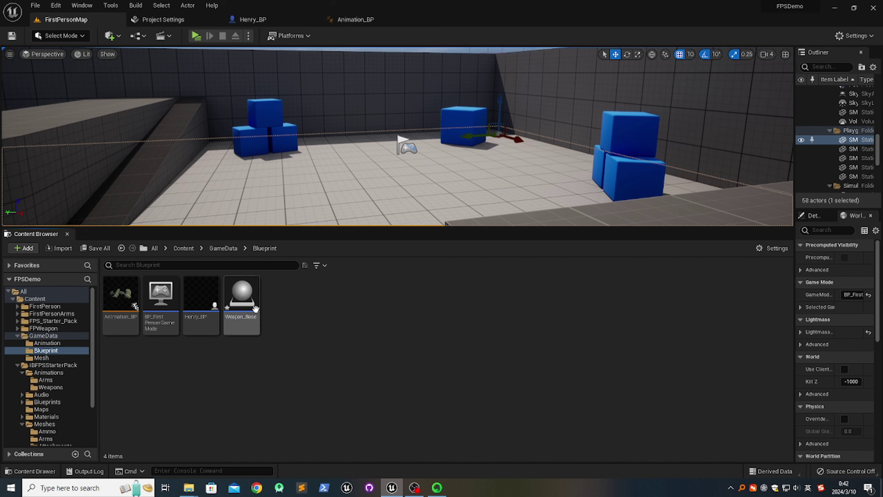
# Open the Weapon_Base blueprint and dock its editor alongside the other open assets in the main window
pyautogui.doubleClick(246, 301)
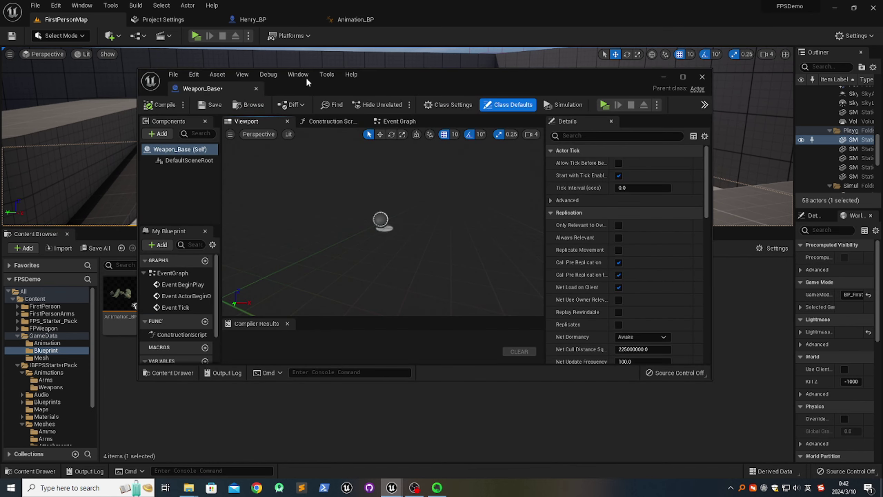
pyautogui.moveTo(209, 88); pyautogui.dragTo(236, 25)
pyautogui.click(54, 137)
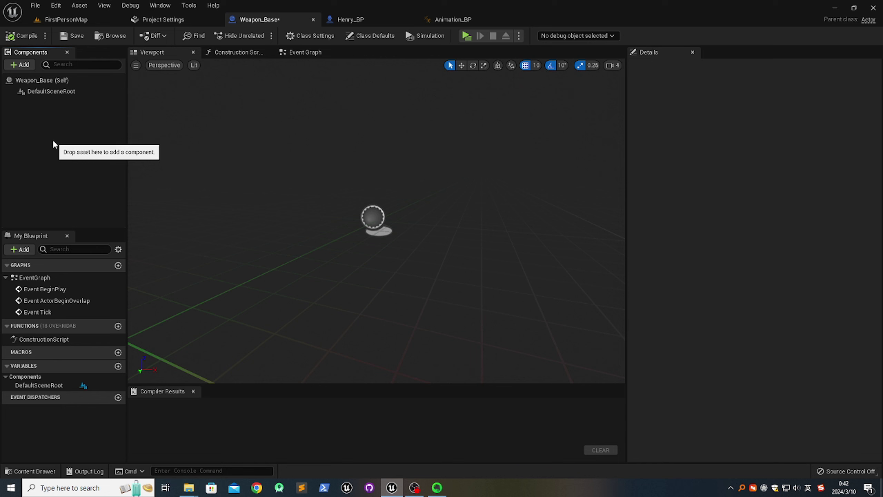
# Add a Skeletal Mesh component to Weapon_Base and rename it Gun
pyautogui.click(23, 65)
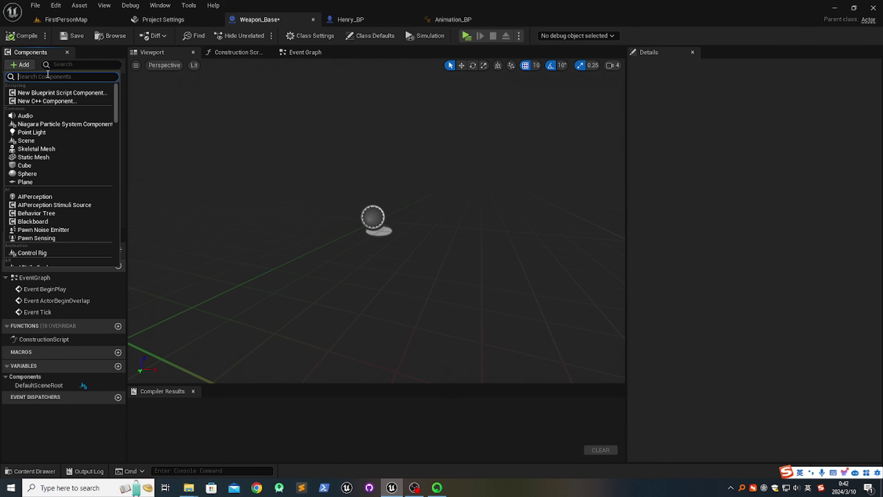
pyautogui.write('skel')
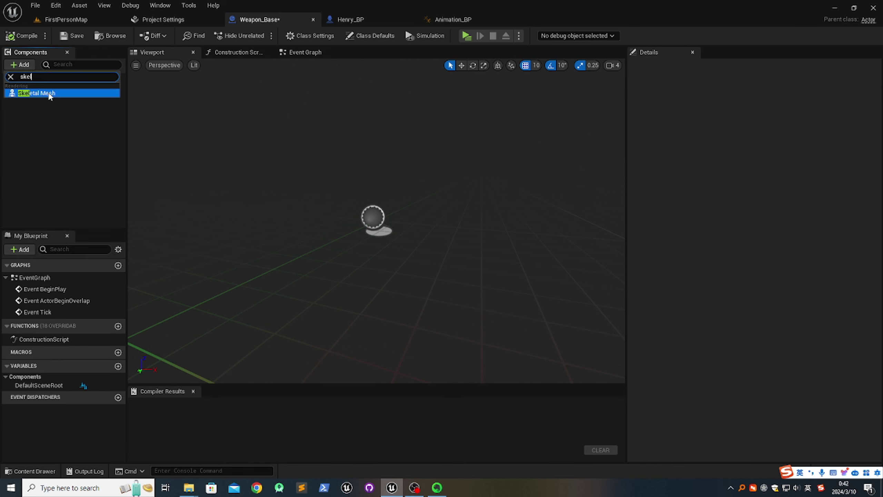
pyautogui.click(49, 92)
pyautogui.click(42, 156)
pyautogui.click(46, 105)
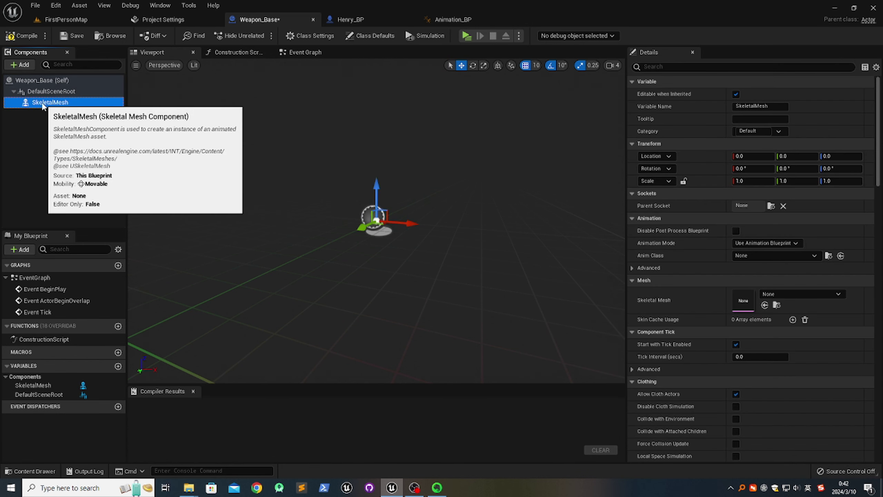
pyautogui.rightClick(45, 104)
pyautogui.click(75, 181)
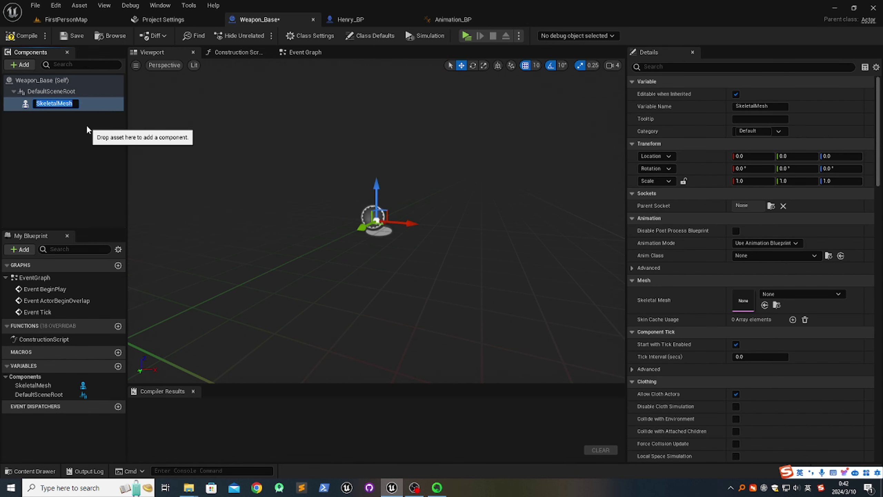
pyautogui.write('Gun')
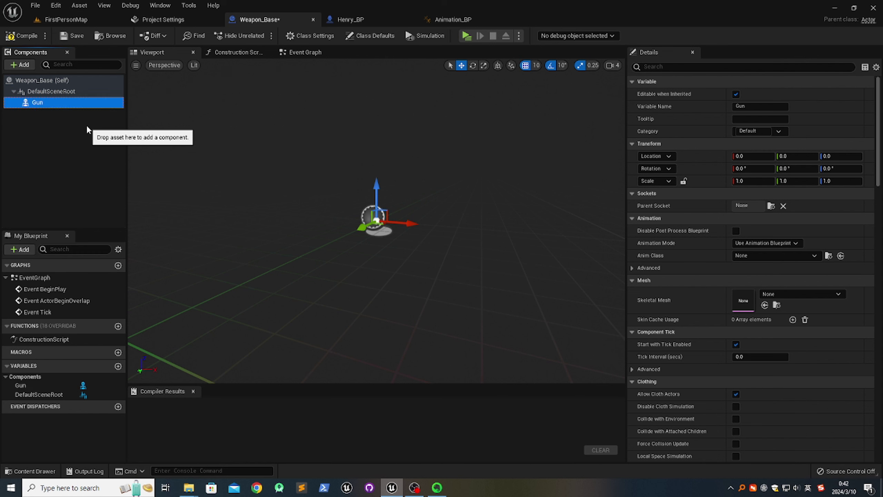
# Compile and save Weapon_Base, then close it and return to FirstPersonMap
pyautogui.click(86, 124)
pyautogui.click(22, 35)
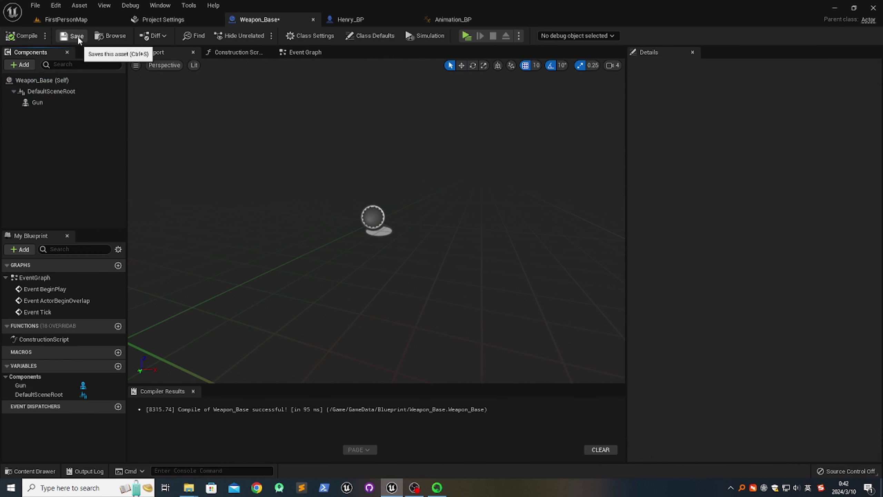
pyautogui.click(76, 36)
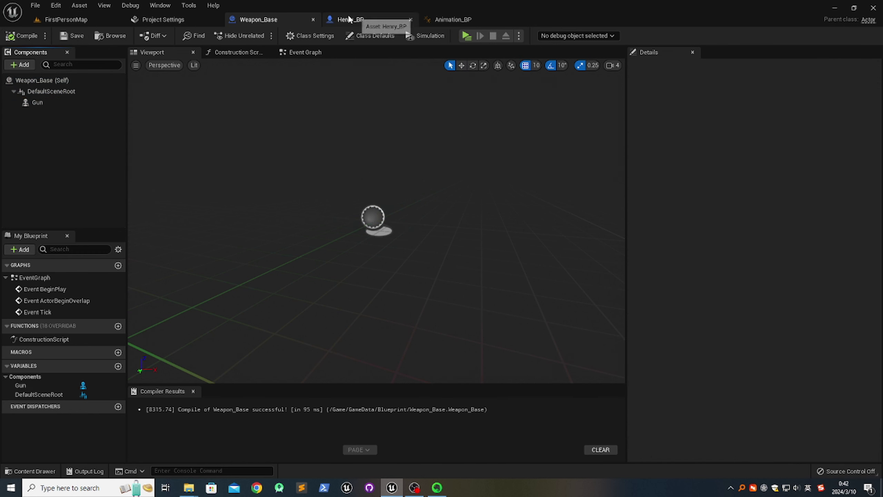
pyautogui.click(314, 19)
pyautogui.click(75, 20)
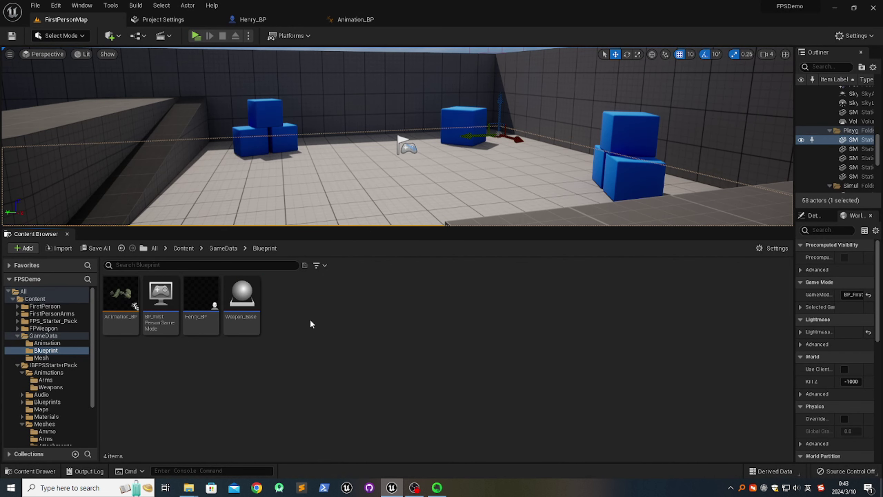
# Create a child blueprint class of Weapon_Base and name it Weapon_AK
pyautogui.rightClick(292, 295)
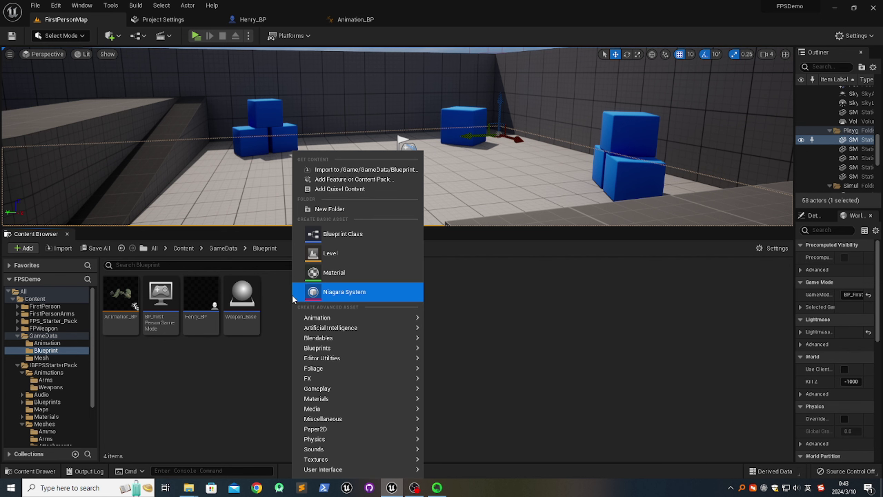
pyautogui.click(354, 235)
pyautogui.click(242, 300)
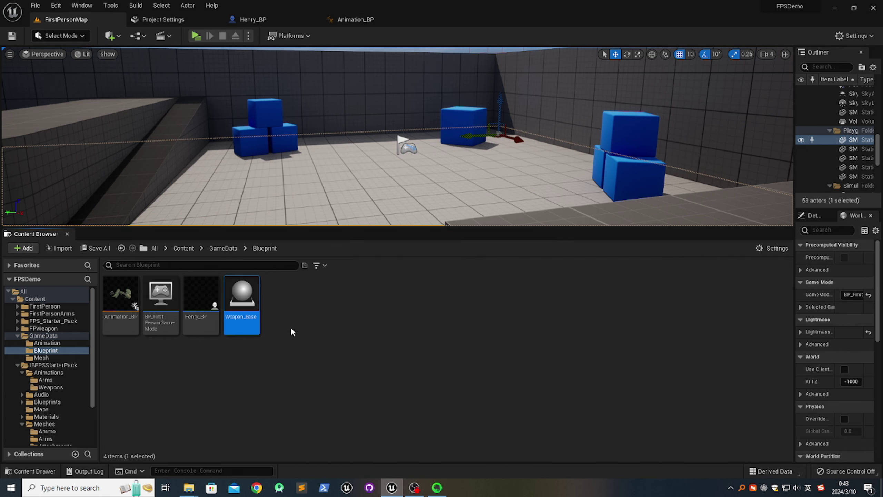
pyautogui.rightClick(239, 289)
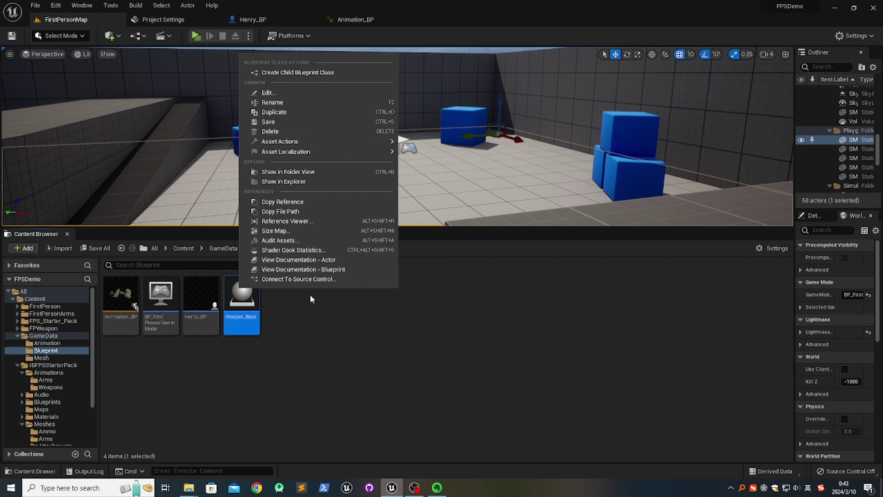
pyautogui.click(294, 72)
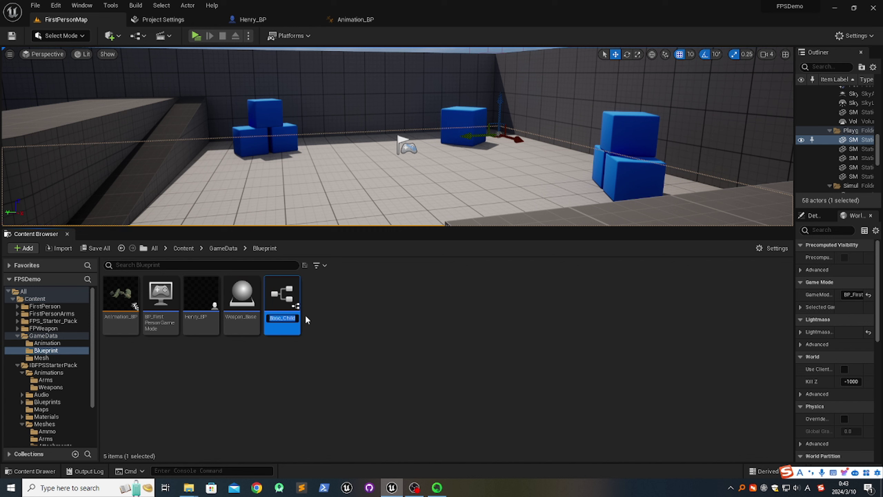
pyautogui.write('We')
pyautogui.write('apon_AK')
pyautogui.press('Return')
# Save all assets, then open Weapon_AK and dock its editor beside Henry_BP
pyautogui.click(364, 348)
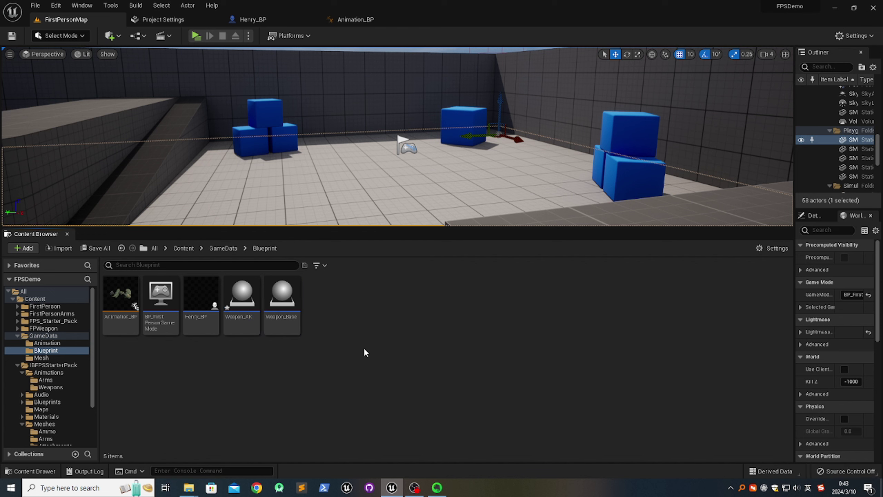
pyautogui.click(96, 249)
pyautogui.click(509, 348)
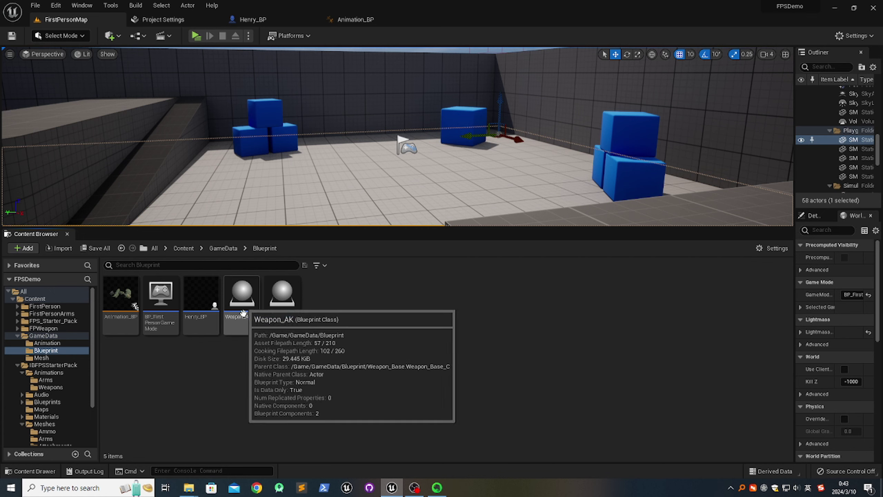
pyautogui.doubleClick(247, 299)
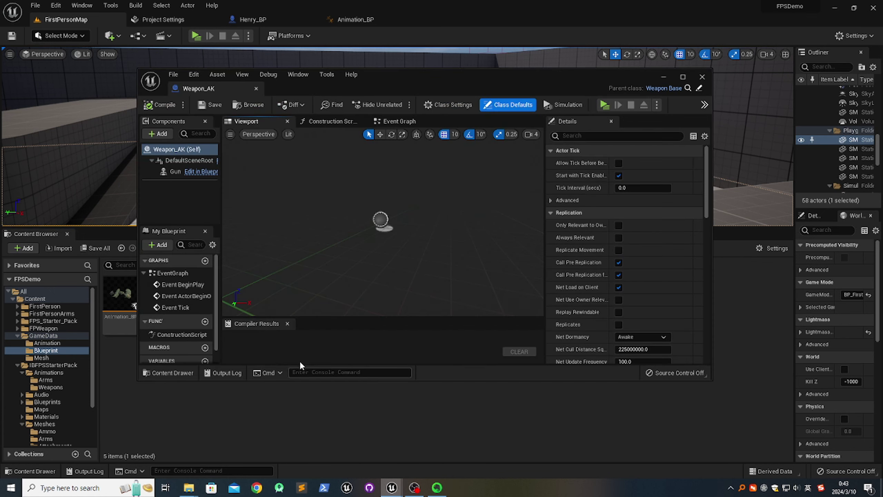
pyautogui.moveTo(187, 92); pyautogui.dragTo(348, 19)
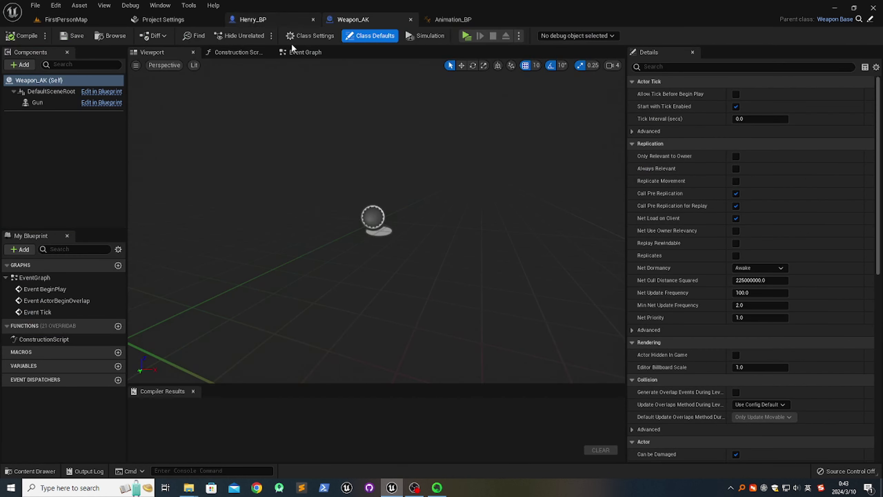
# Assign the SKM_ArK47 skeletal mesh to the Gun component of Weapon_AK
pyautogui.moveTo(127, 153); pyautogui.dragTo(141, 152)
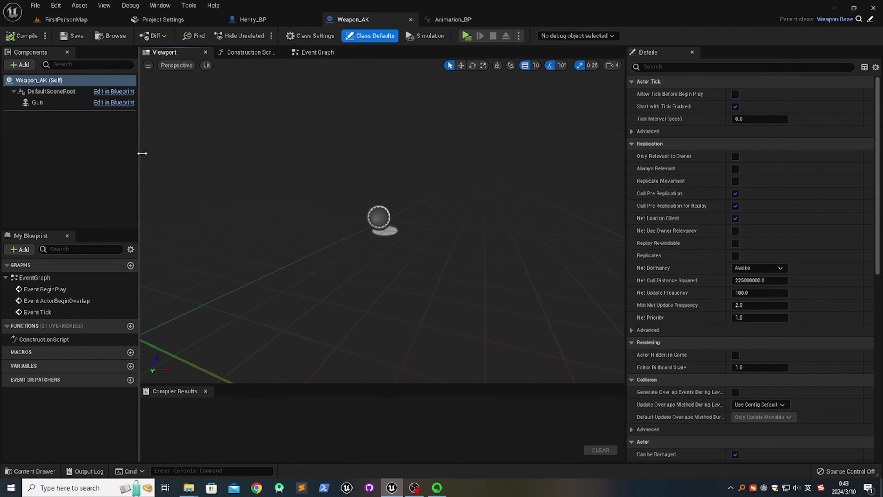
pyautogui.click(35, 102)
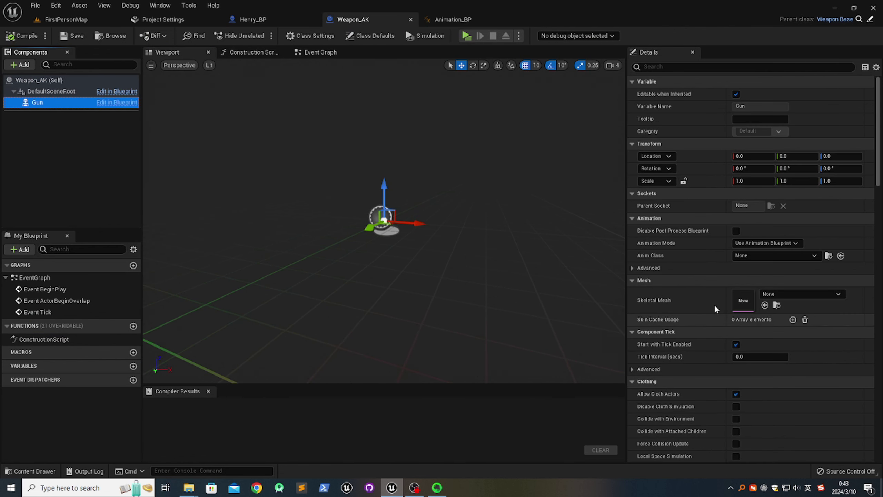
pyautogui.moveTo(625, 289); pyautogui.dragTo(615, 288)
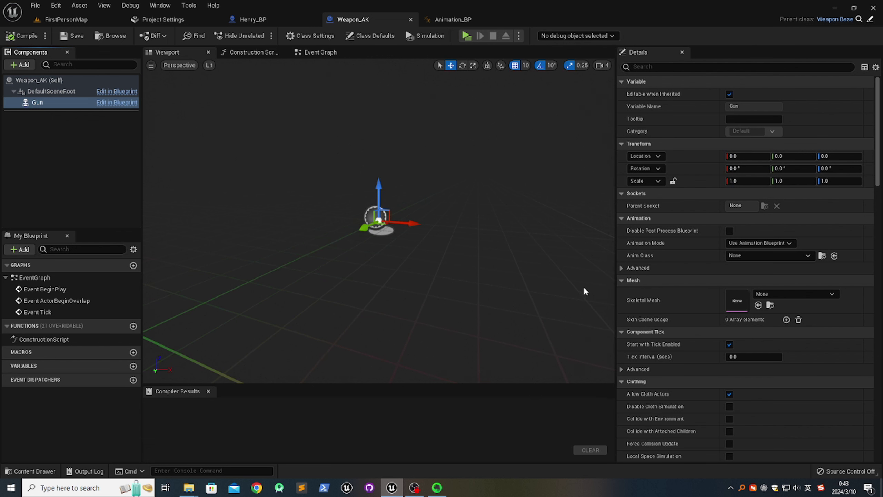
pyautogui.click(787, 281)
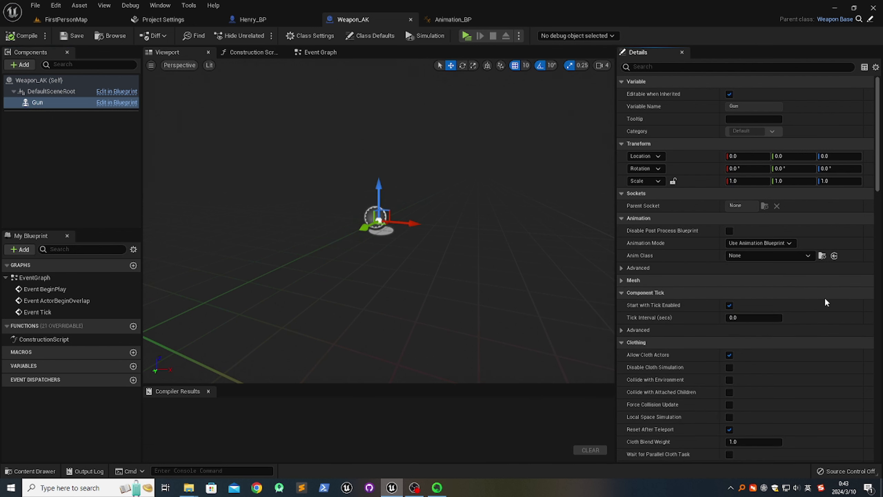
pyautogui.click(647, 281)
pyautogui.click(830, 294)
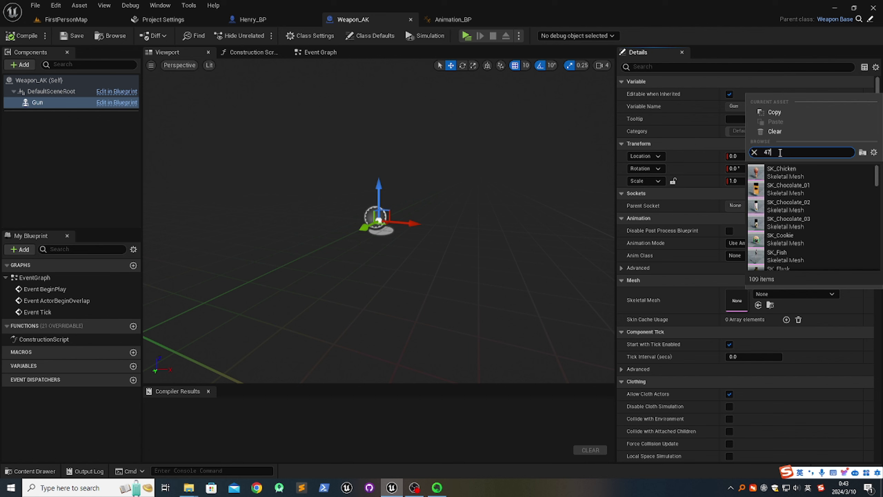
pyautogui.click(815, 175)
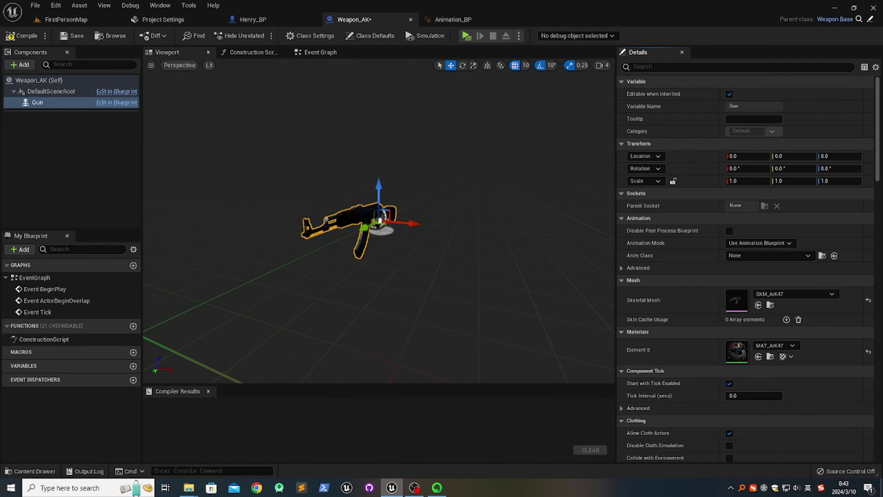
# Compile Weapon_AK, then close its editor and return to FirstPersonMap
pyautogui.moveTo(379, 223)
pyautogui.mouseDown(button='right')
pyautogui.moveTo(357, 225)
pyautogui.moveTo(362, 213)
pyautogui.moveTo(365, 221)
pyautogui.moveTo(378, 213)
pyautogui.mouseUp(button='right')
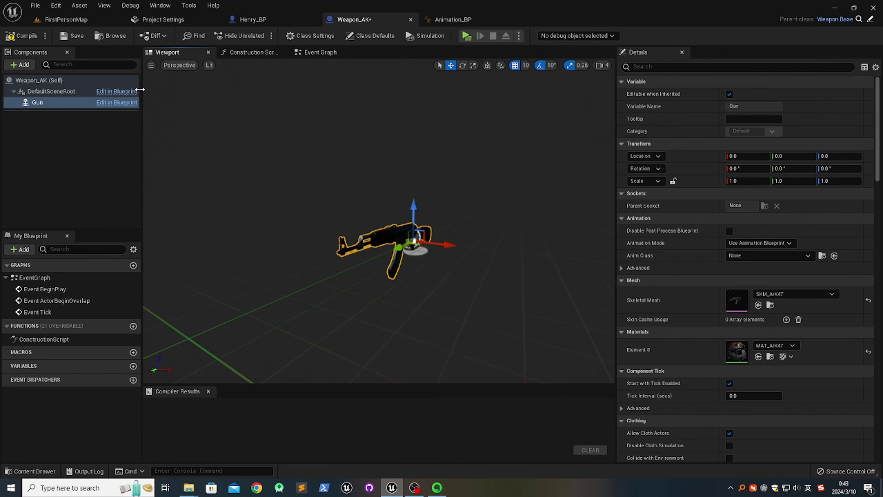
pyautogui.click(33, 37)
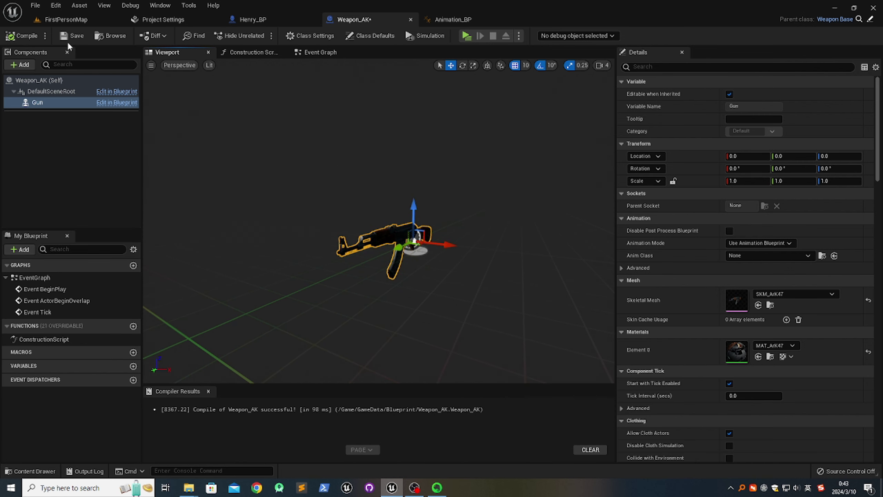
pyautogui.click(410, 20)
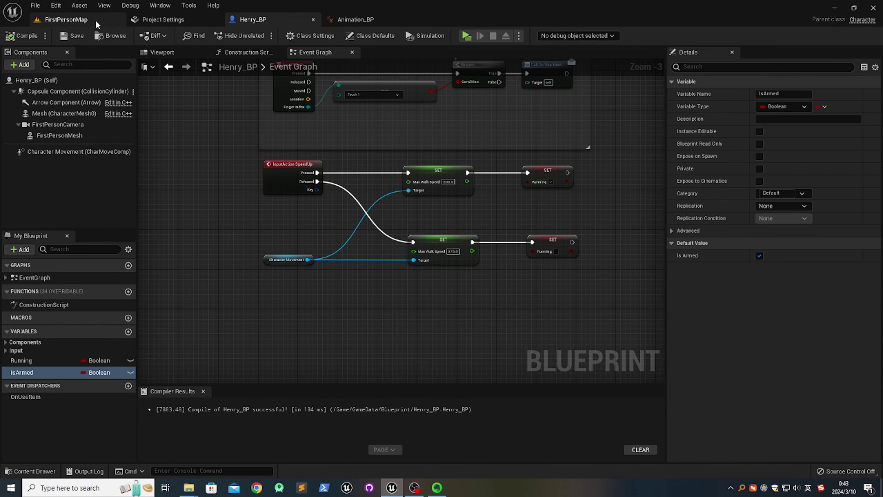
pyautogui.click(66, 20)
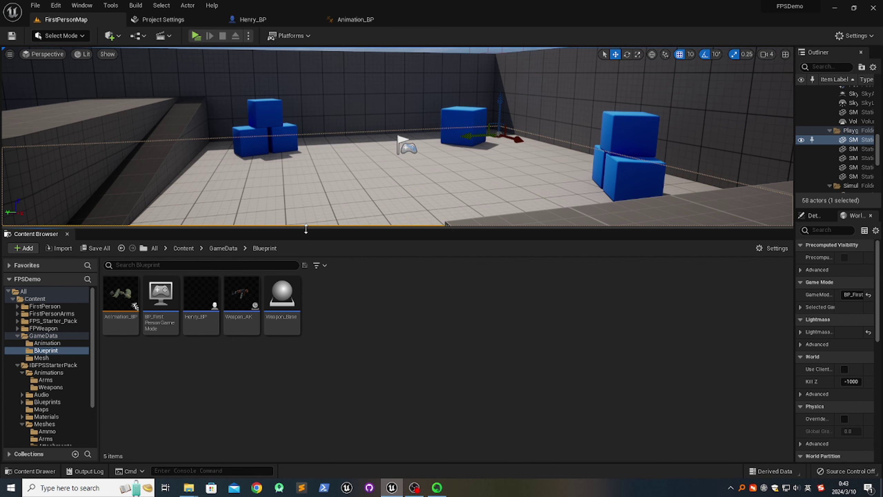
# Open Animation_BP, open its SK_Mannequin_Skeleton, and dock the skeleton editor beside Henry_BP with a wider preview area
pyautogui.moveTo(308, 231); pyautogui.dragTo(307, 243)
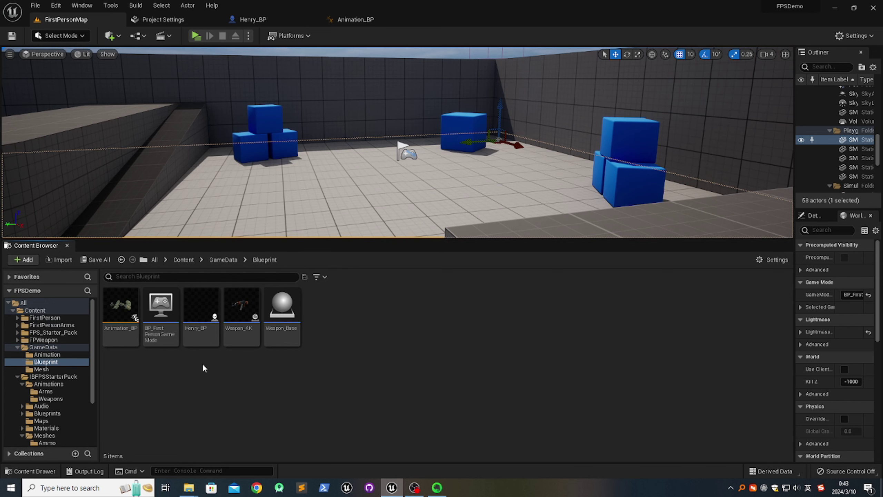
pyautogui.doubleClick(118, 322)
pyautogui.click(651, 301)
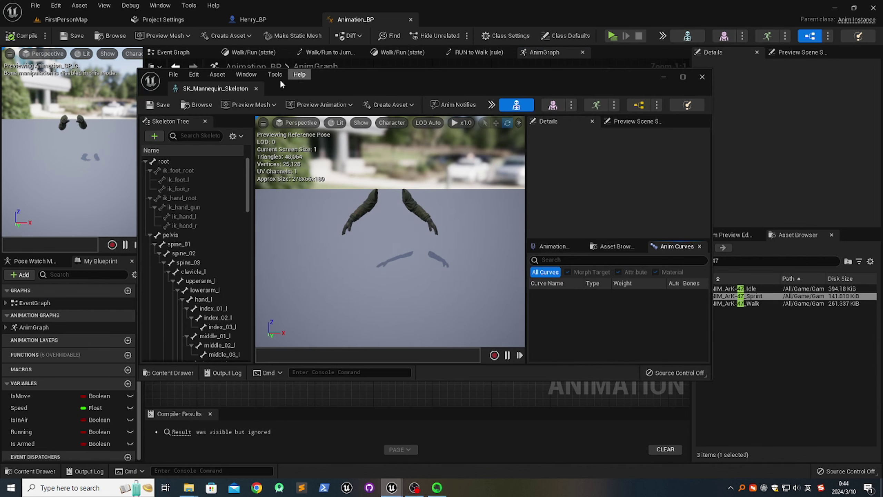
pyautogui.moveTo(240, 87); pyautogui.dragTo(418, 25)
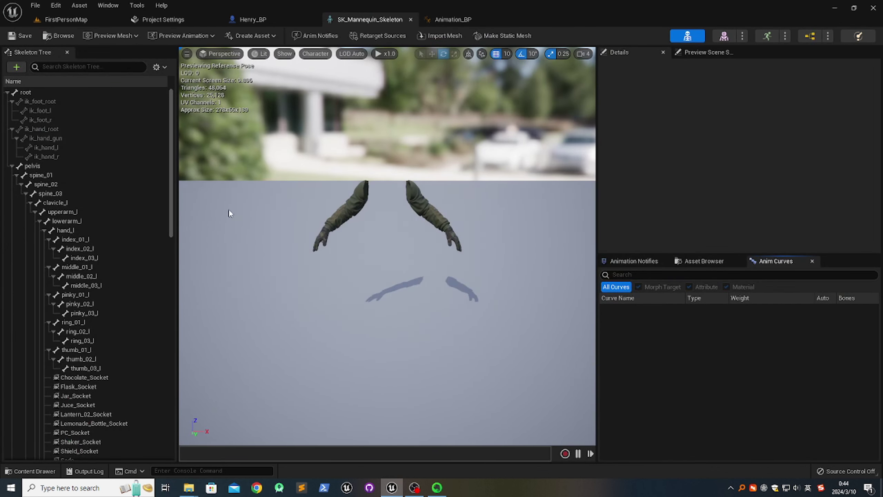
pyautogui.moveTo(177, 250); pyautogui.dragTo(144, 250)
pyautogui.moveTo(596, 240); pyautogui.dragTo(633, 239)
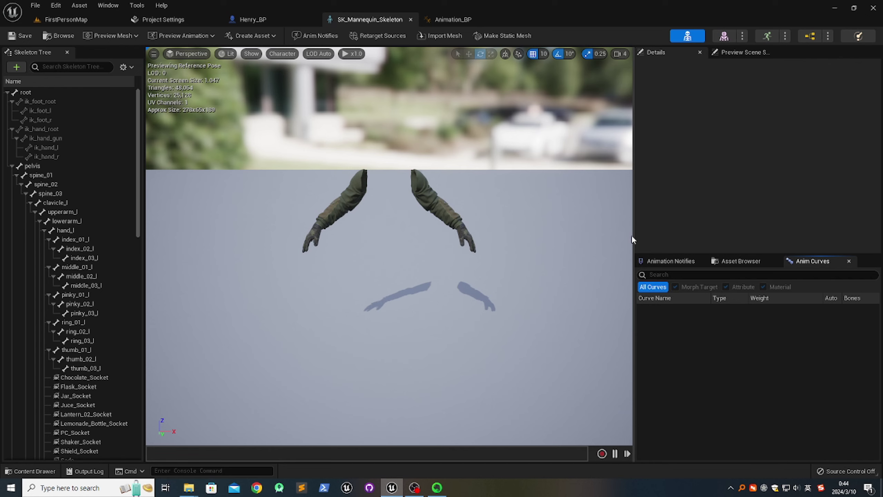
# Collapse the spine_01 branch and examine the ik_hand_gun, ik_hand_l and ik_hand_r bones in the skeleton preview
pyautogui.click(16, 175)
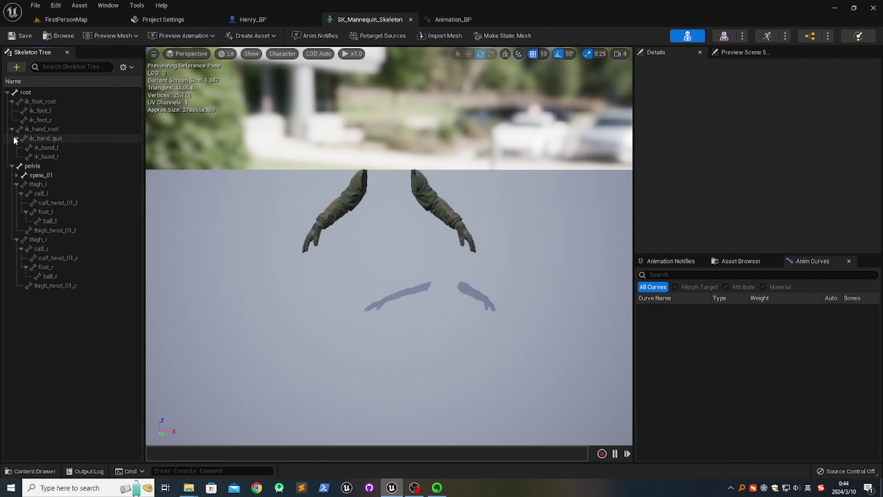
pyautogui.click(46, 138)
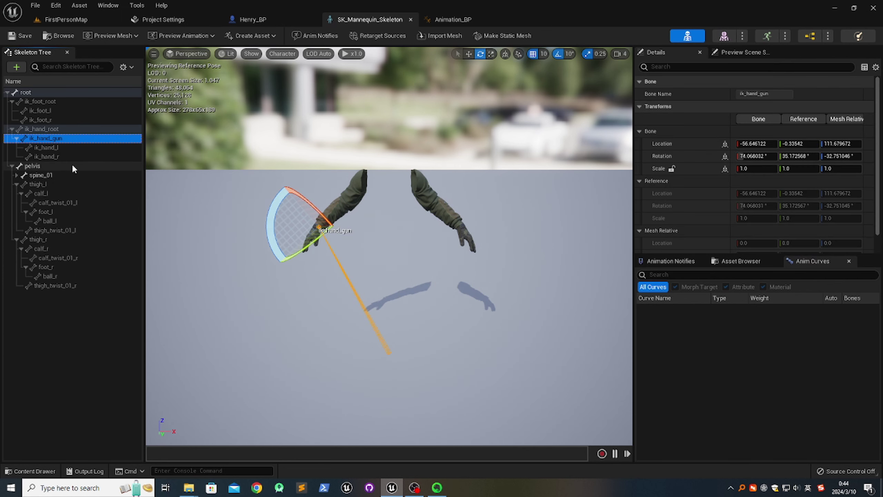
pyautogui.click(47, 156)
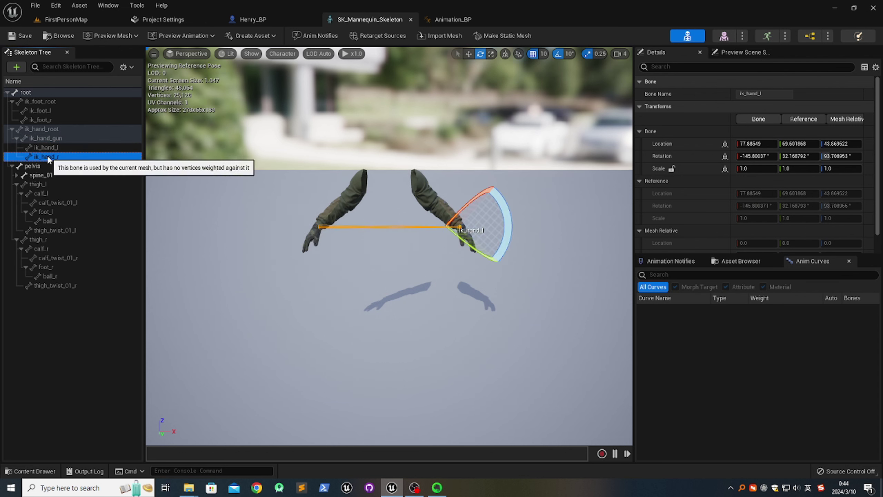
pyautogui.click(46, 138)
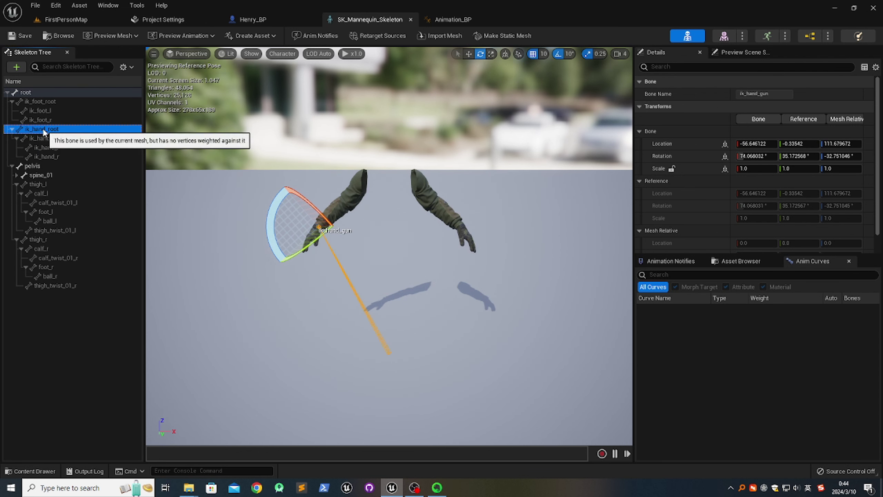
pyautogui.click(46, 147)
pyautogui.click(47, 155)
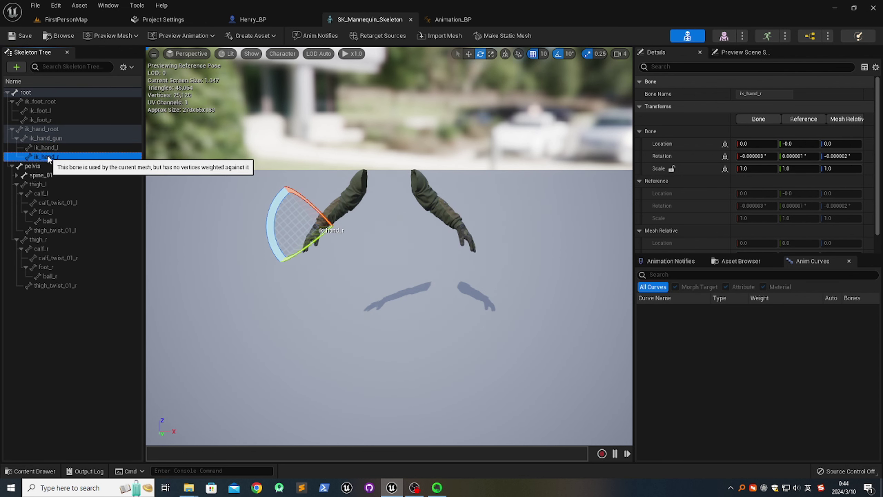
pyautogui.click(46, 147)
pyautogui.click(47, 156)
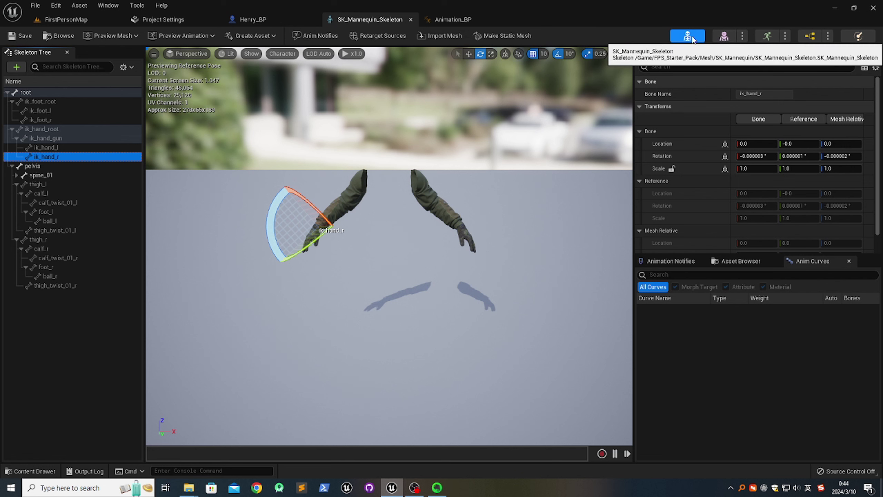
# Open the SK_Hands_02 skeletal mesh and add a socket to its hand_r bone
pyautogui.click(738, 37)
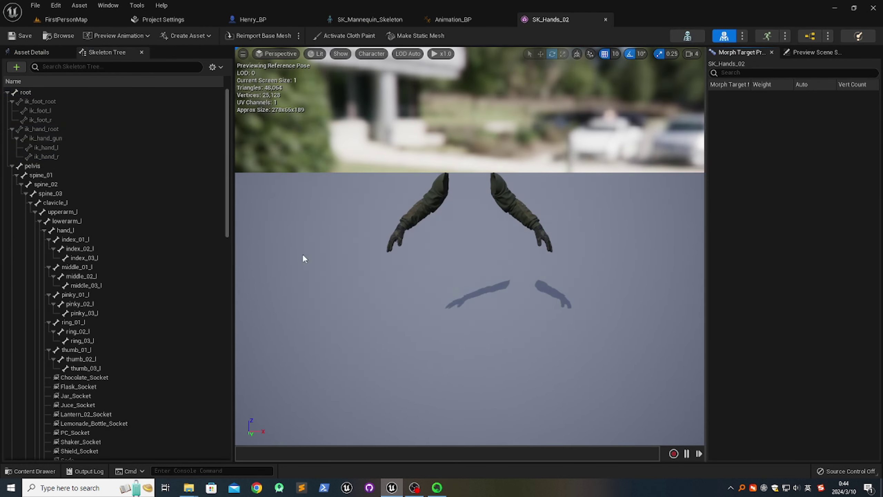
pyautogui.moveTo(230, 205)
pyautogui.mouseDown()
pyautogui.moveTo(229, 219)
pyautogui.moveTo(232, 194)
pyautogui.mouseUp()
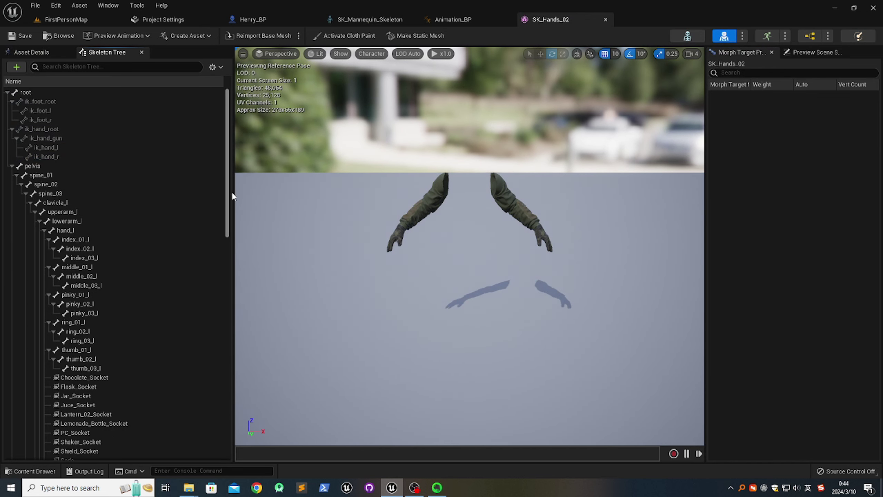
pyautogui.scroll(-5, 226, 264)
pyautogui.scroll(5, 141, 232)
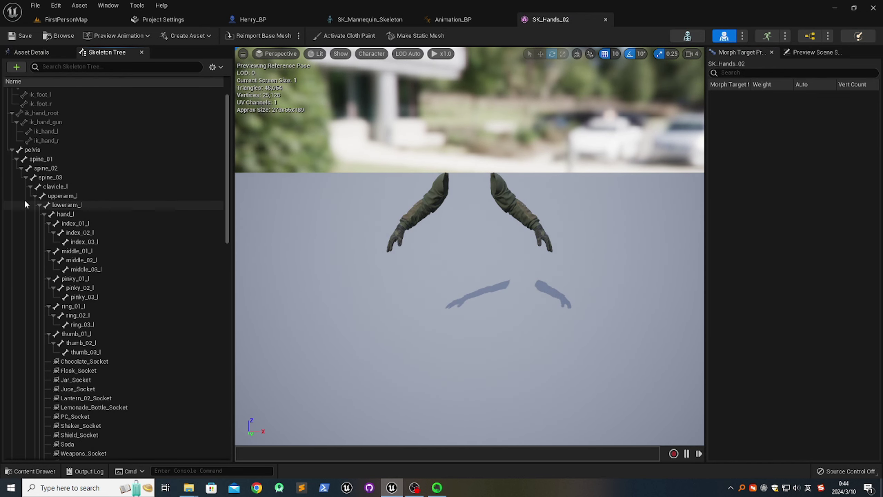
pyautogui.scroll(-6, 59, 230)
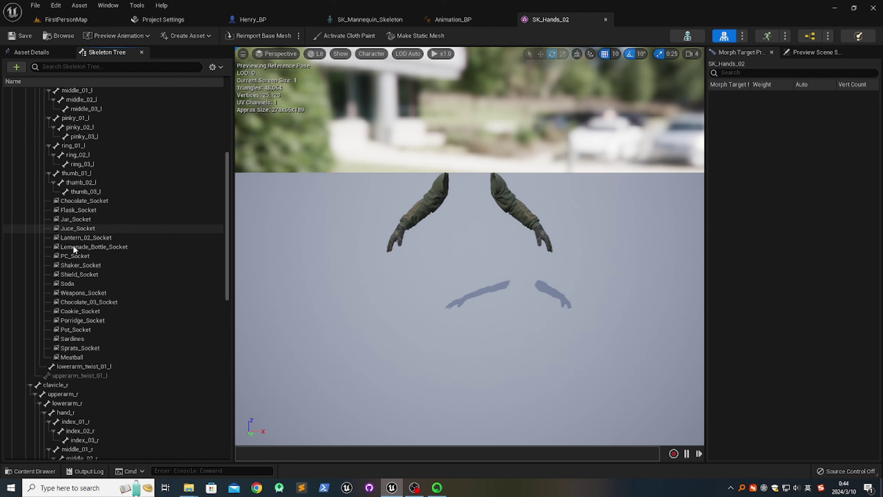
pyautogui.scroll(4, 67, 247)
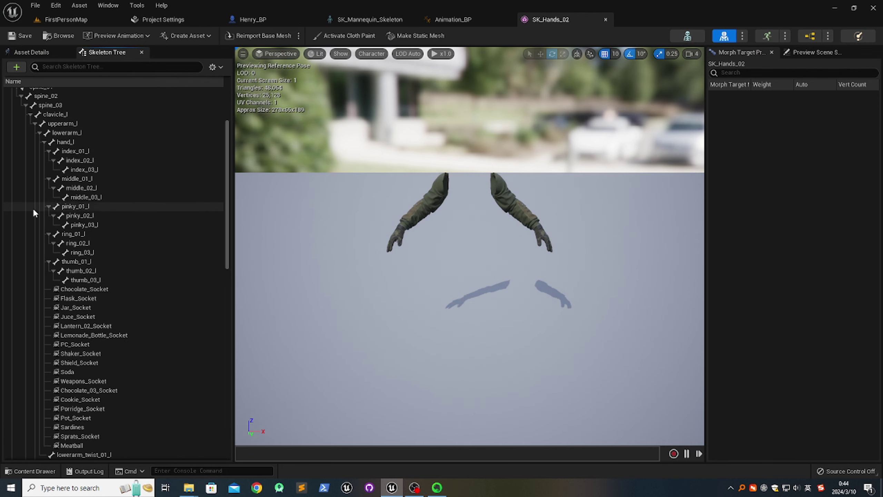
pyautogui.scroll(-7, 66, 211)
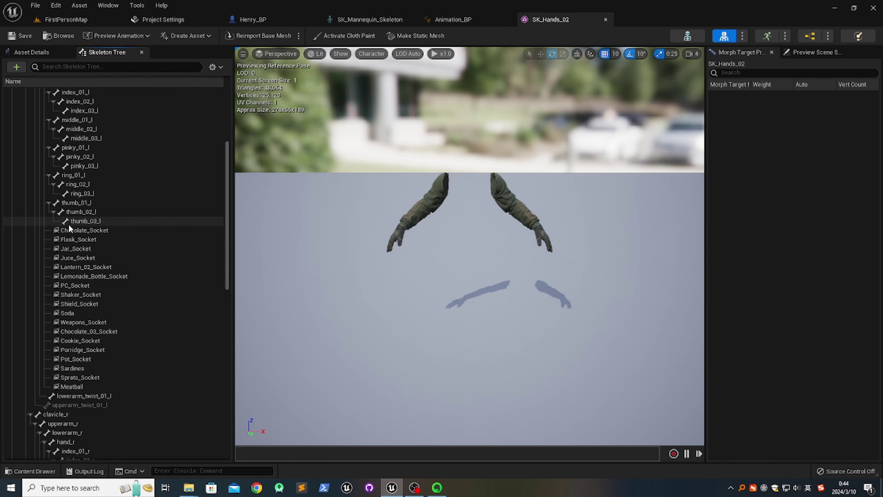
pyautogui.scroll(-2, 66, 226)
pyautogui.scroll(-1, 92, 230)
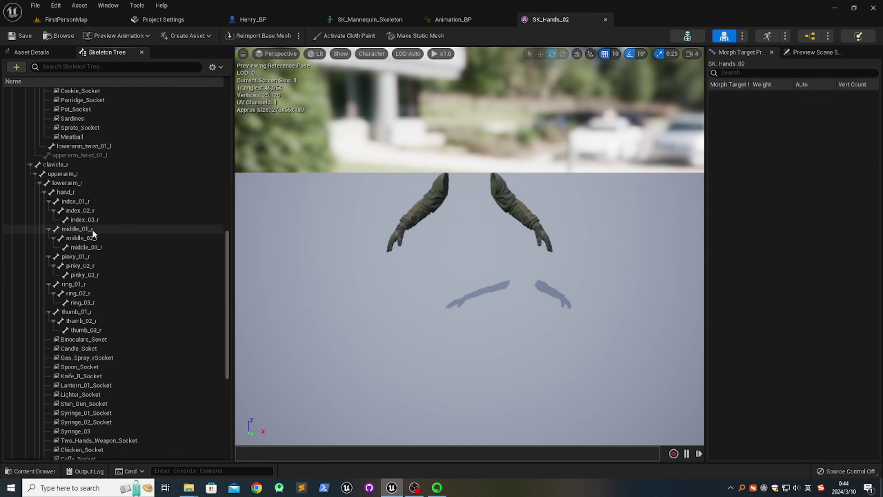
pyautogui.click(72, 194)
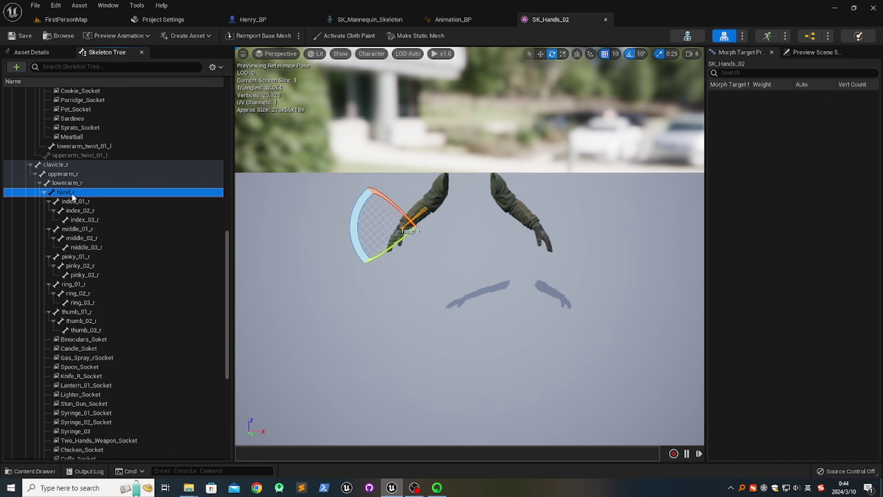
pyautogui.rightClick(65, 193)
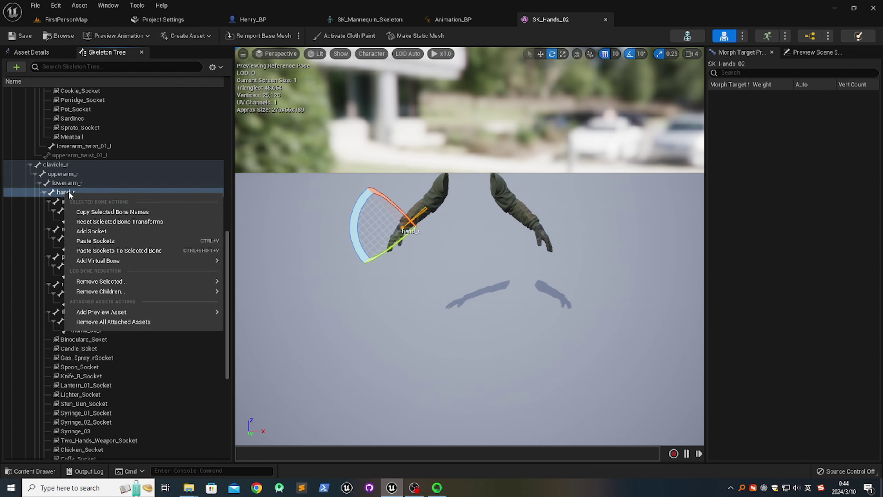
pyautogui.click(104, 230)
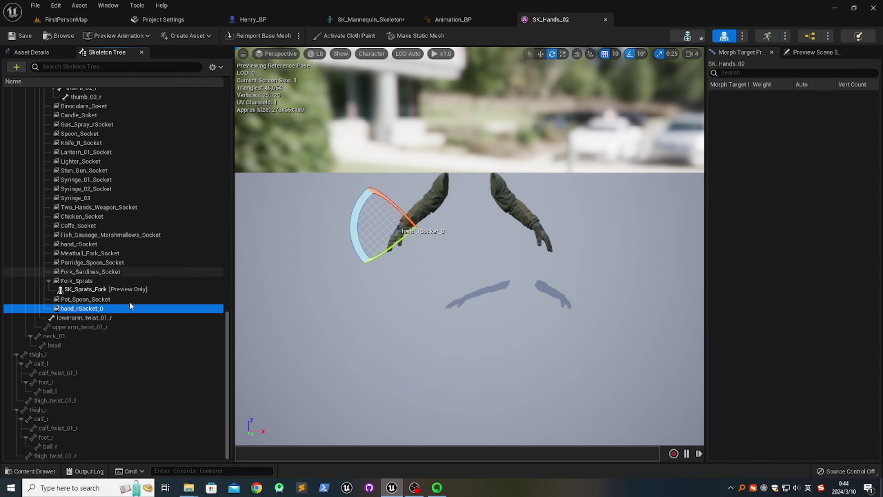
# Rename the new socket under hand_r to AK and leave it selected
pyautogui.rightClick(87, 308)
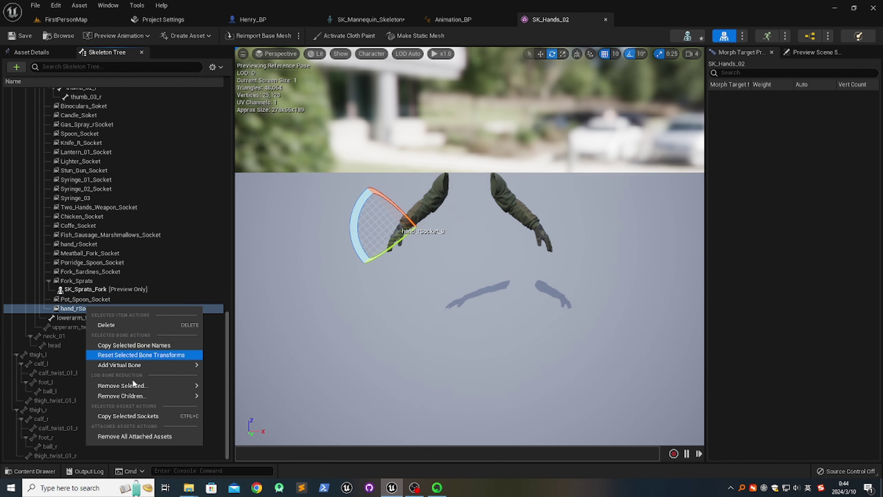
pyautogui.moveTo(138, 398)
pyautogui.click(75, 310)
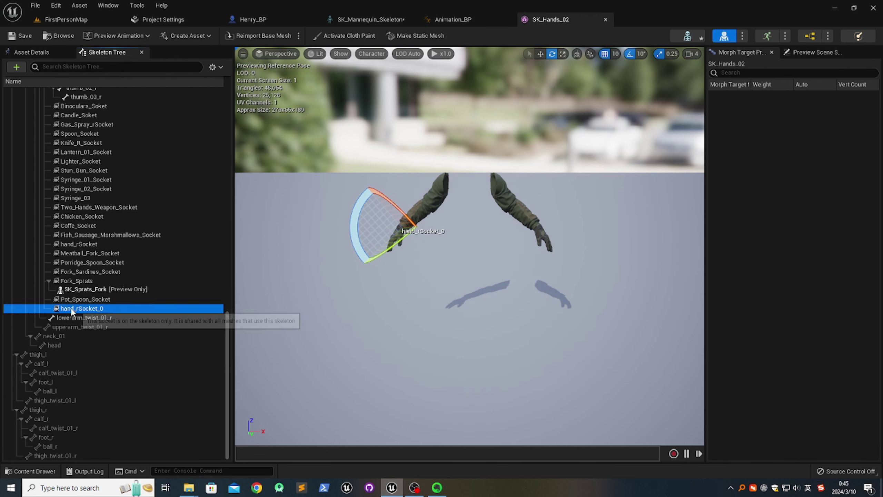
pyautogui.click(74, 309)
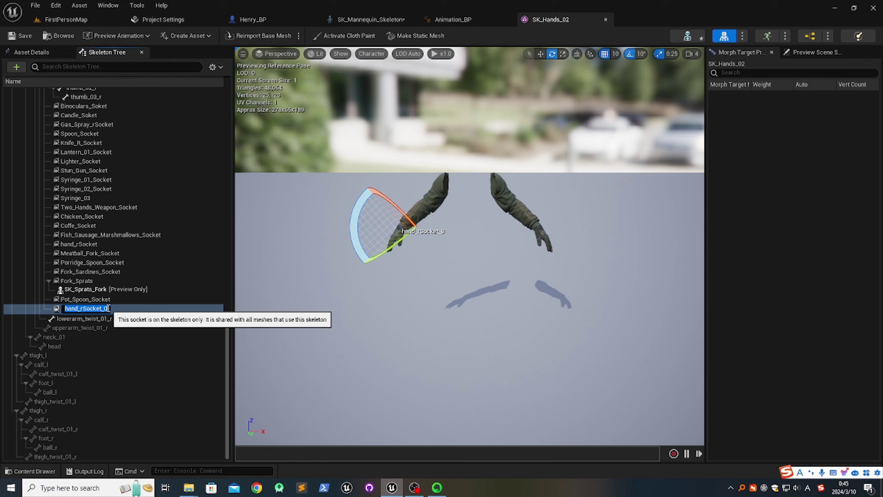
pyautogui.write('AK')
pyautogui.press('Return')
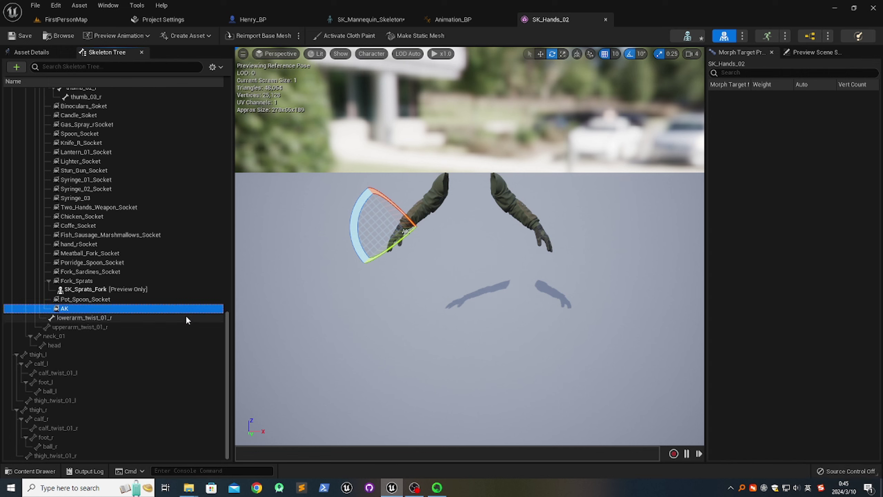
pyautogui.click(84, 299)
pyautogui.click(70, 308)
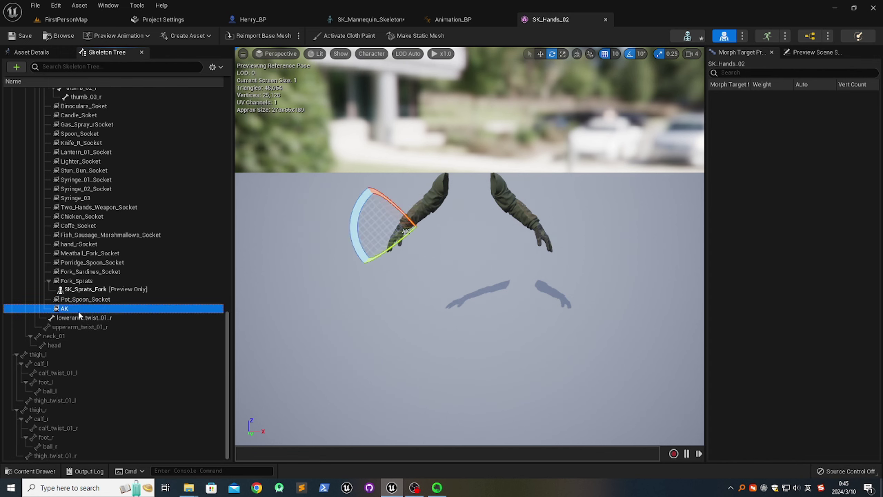
# Attach the SKM_ArK47 skeletal mesh to the AK socket as a preview asset
pyautogui.rightClick(70, 312)
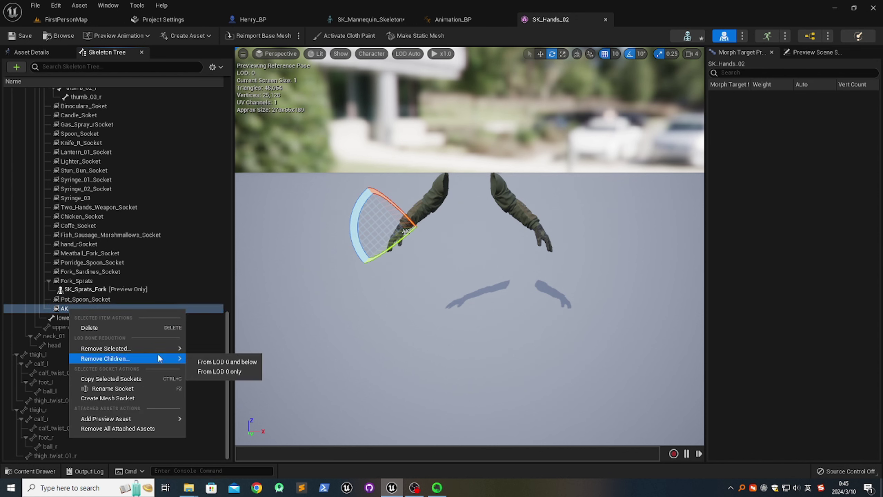
pyautogui.moveTo(122, 418)
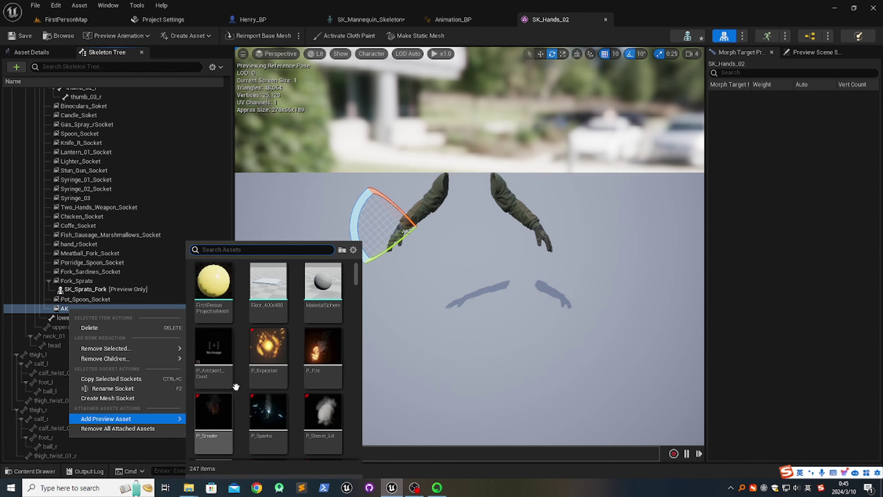
pyautogui.write('47')
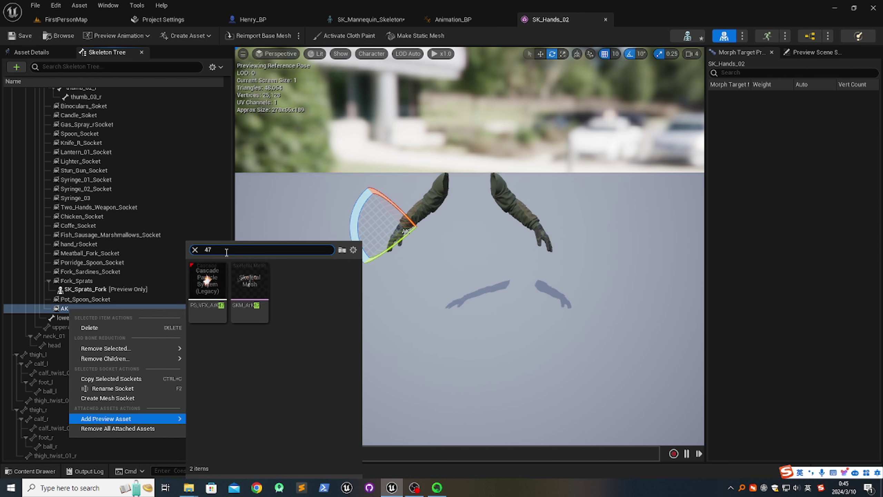
pyautogui.click(250, 282)
pyautogui.click(252, 286)
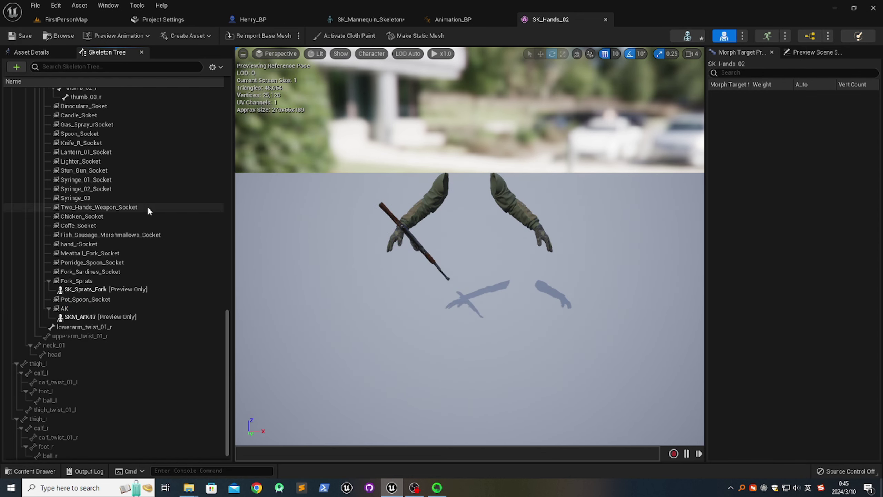
# Resize the side panels and set the preview scene to use the specific animation ANIM_ArK-47_Idle
pyautogui.moveTo(229, 334); pyautogui.dragTo(175, 333)
pyautogui.moveTo(384, 341); pyautogui.dragTo(387, 338, button='right')
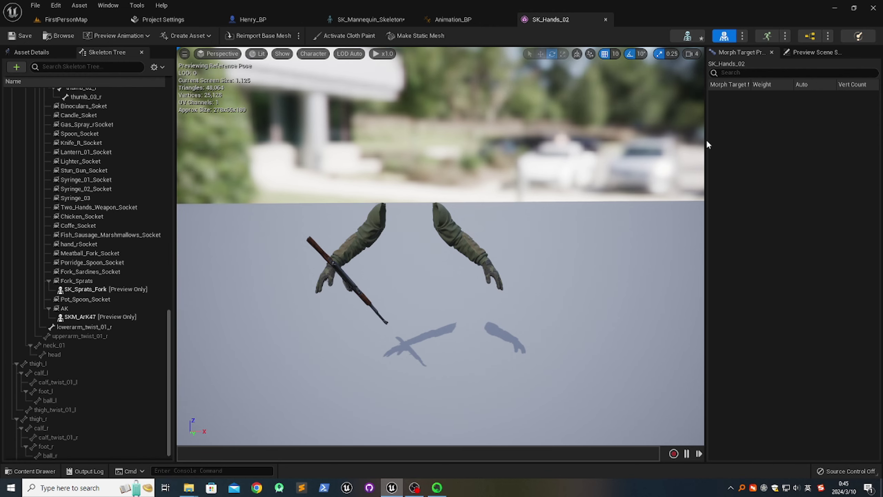
pyautogui.moveTo(706, 140); pyautogui.dragTo(651, 151)
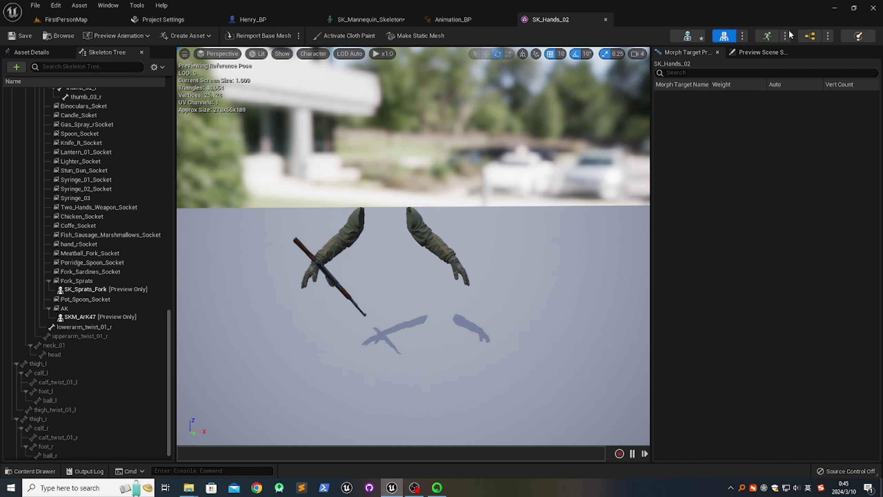
pyautogui.click(761, 52)
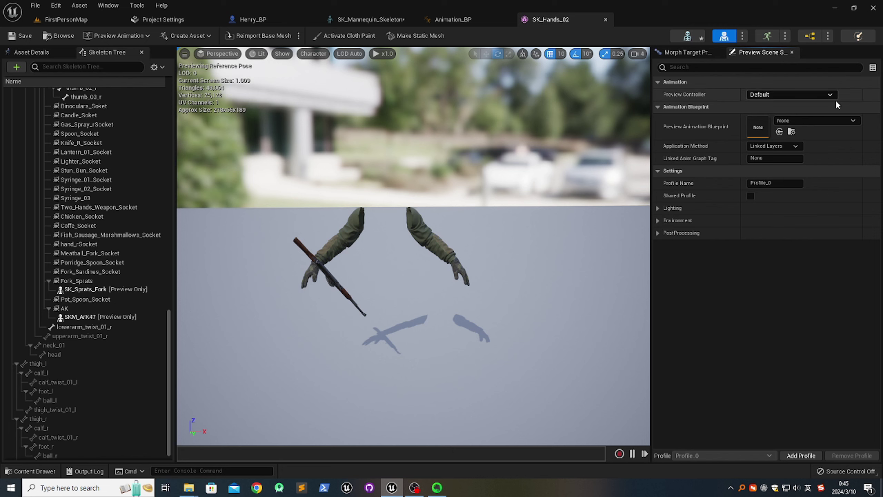
pyautogui.click(828, 94)
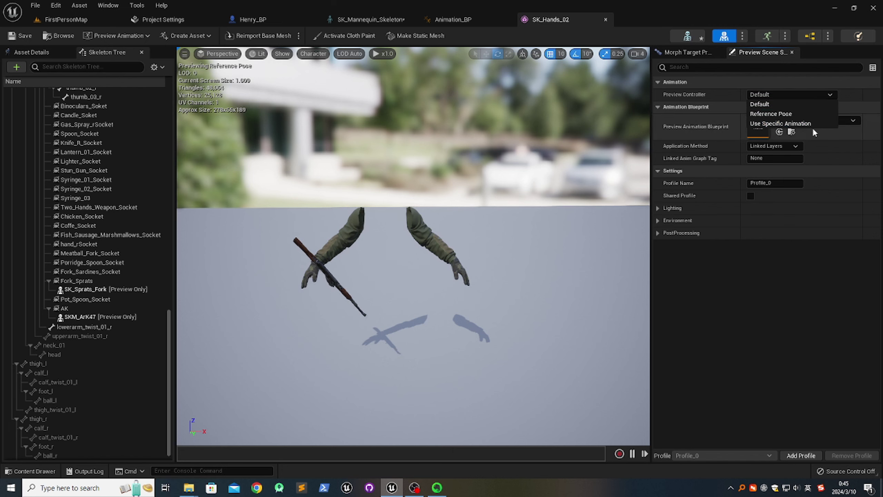
pyautogui.click(800, 124)
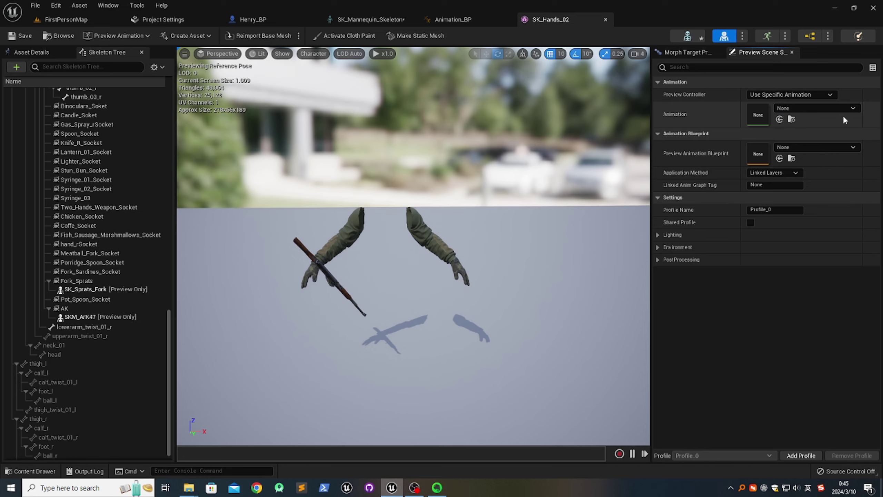
pyautogui.click(835, 108)
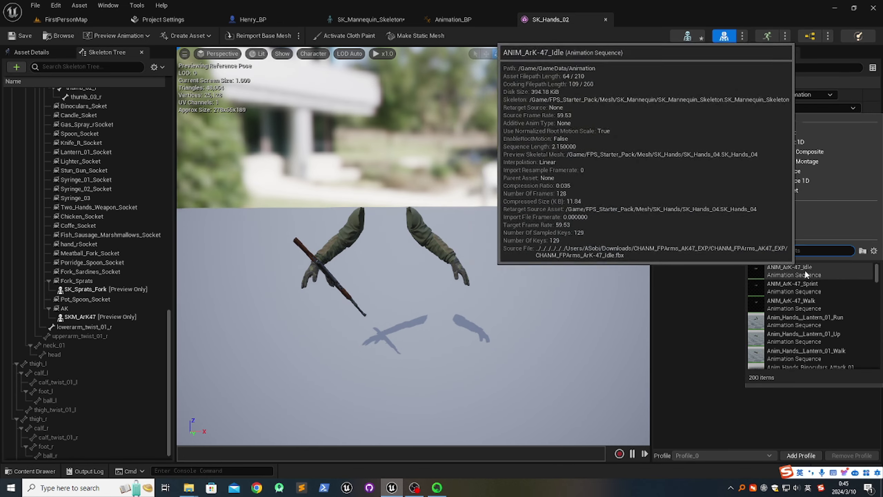
pyautogui.click(802, 269)
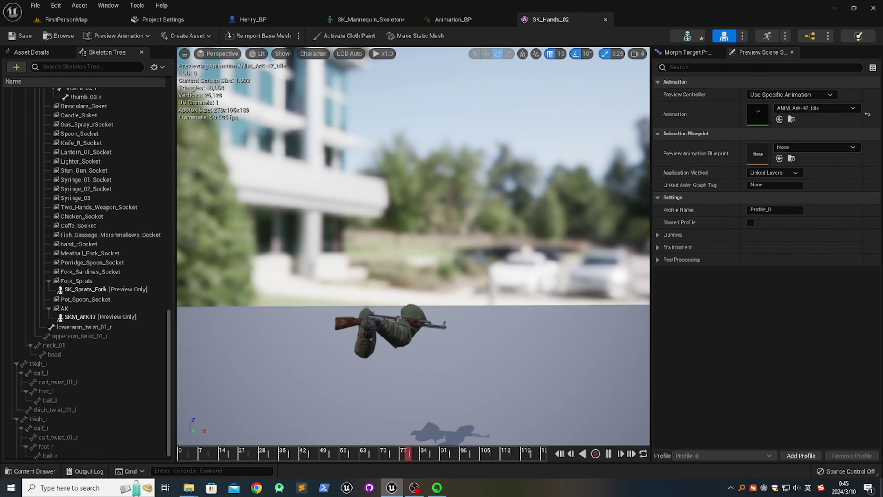
# Rotate and move the AK socket so the previewed rifle lies across both hands with its barrel pointing forward
pyautogui.moveTo(413, 246); pyautogui.dragTo(188, 258, button='right')
pyautogui.moveTo(413, 257); pyautogui.dragTo(334, 303, button='right')
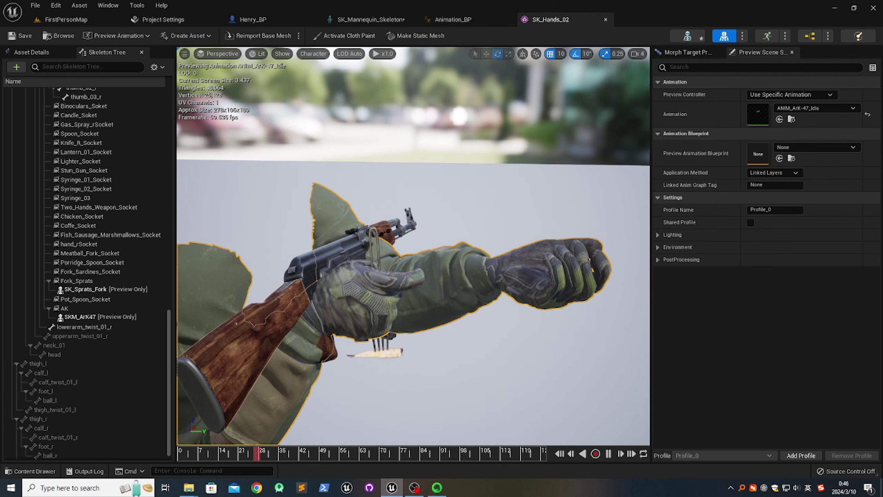
pyautogui.click(82, 310)
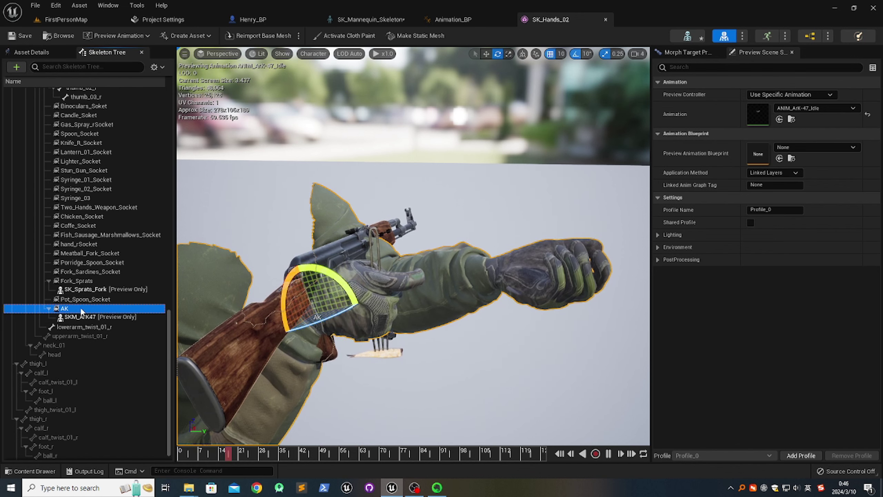
pyautogui.moveTo(340, 319); pyautogui.dragTo(328, 324)
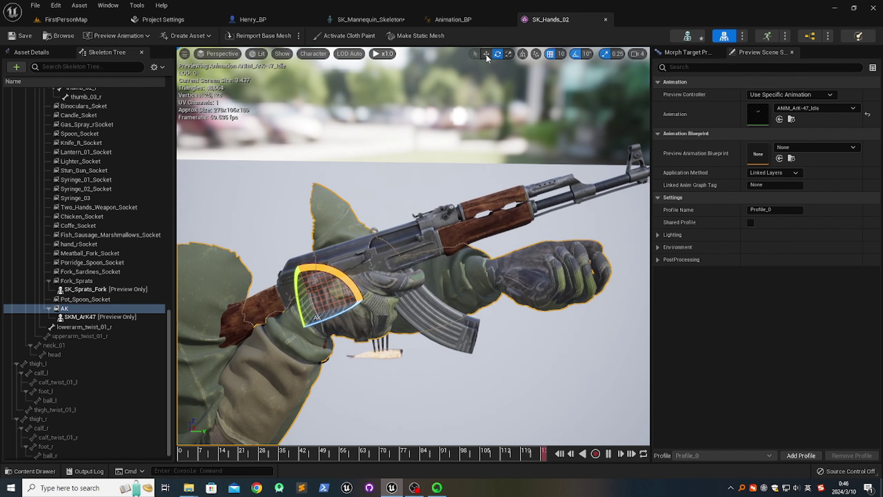
pyautogui.click(487, 54)
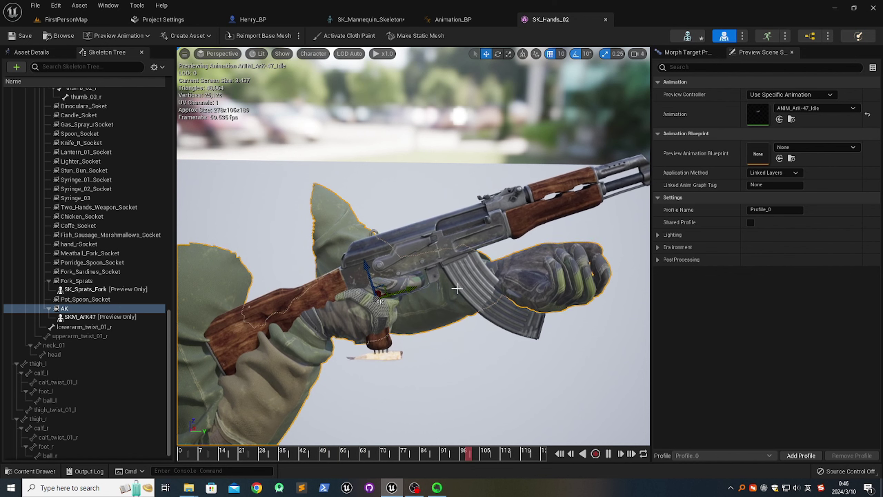
pyautogui.click(497, 54)
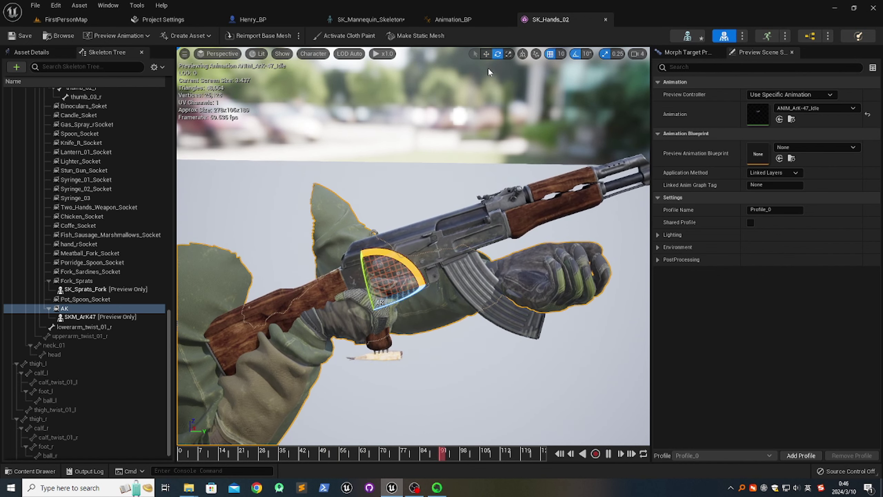
pyautogui.moveTo(405, 259); pyautogui.dragTo(414, 268)
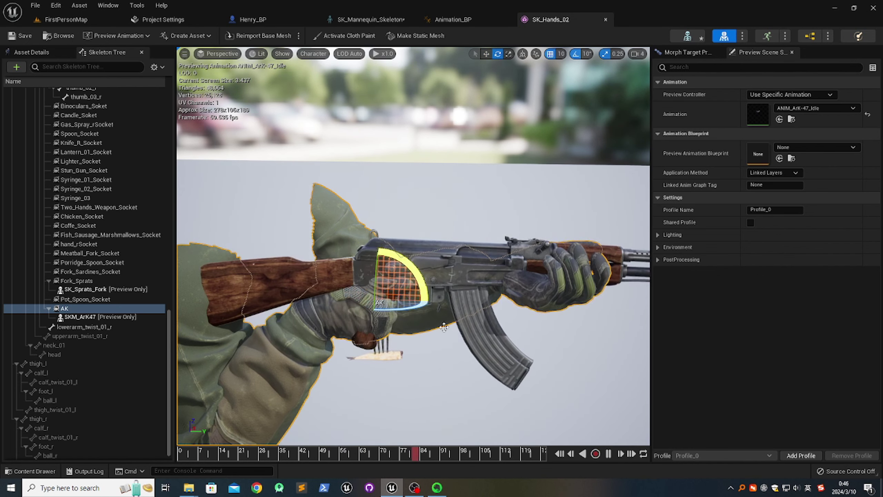
# Set rotation snapping to 5° and adjust the AK socket to bring the rifle closer in line with the hands
pyautogui.moveTo(417, 264); pyautogui.dragTo(507, 201, button='right')
pyautogui.press('w')
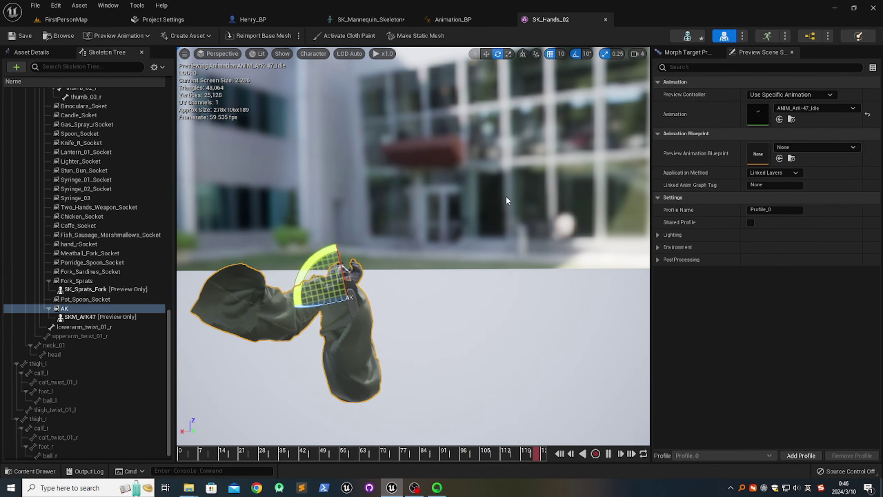
pyautogui.click(587, 53)
pyautogui.click(603, 80)
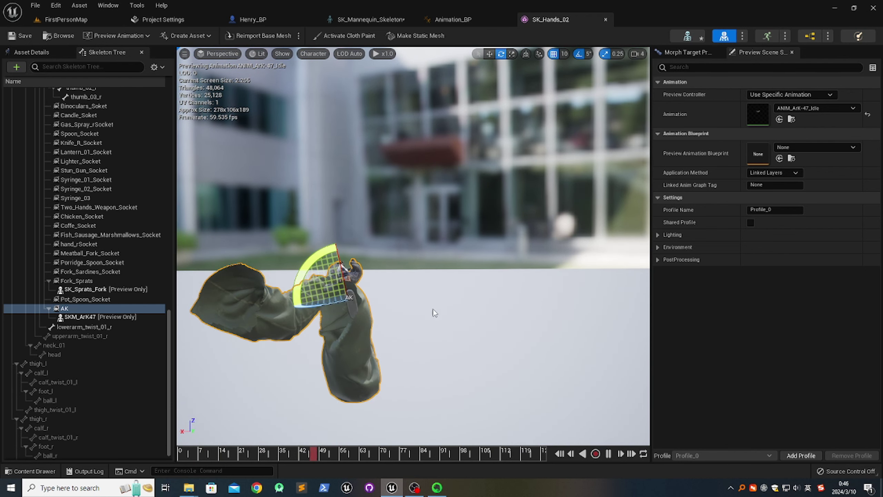
pyautogui.moveTo(452, 244); pyautogui.dragTo(367, 310, button='right')
pyautogui.press('w')
pyautogui.press('s')
pyautogui.press('w')
pyautogui.press('s')
pyautogui.press('w')
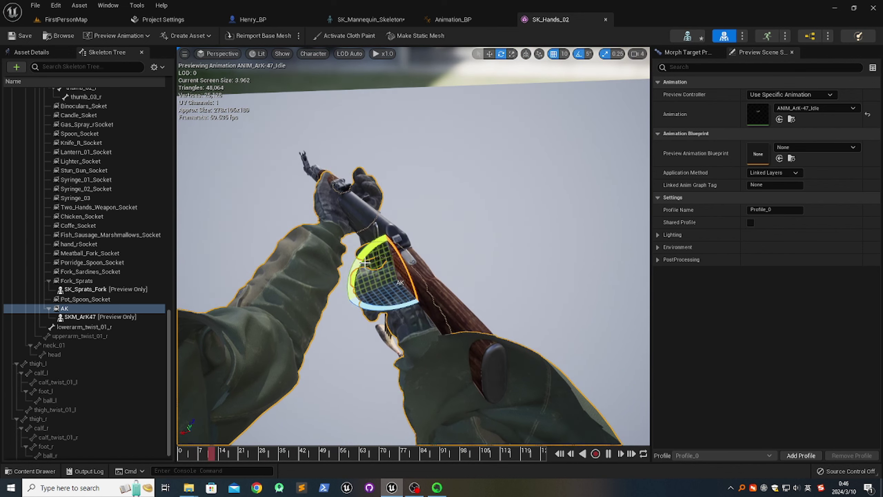
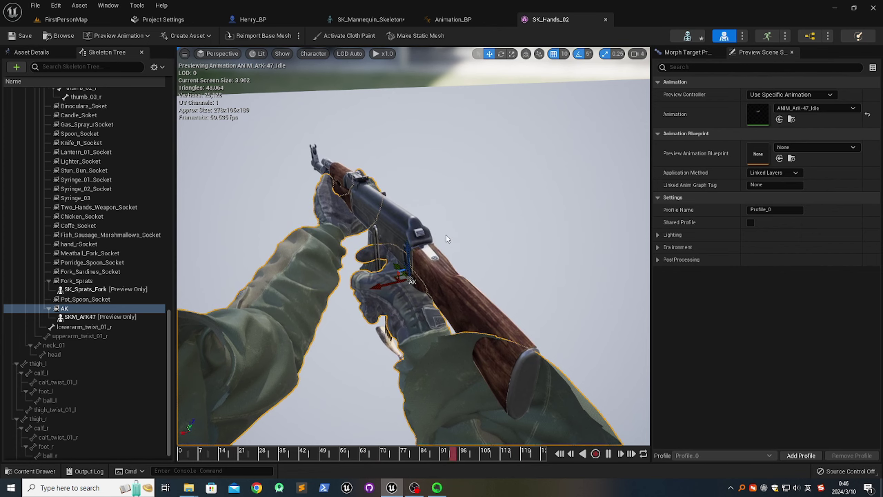
# Reselect the AK socket, try a 5° rotation, and shift the socket sideways to align the rifle's grip with the right hand
pyautogui.moveTo(446, 236); pyautogui.dragTo(484, 233, button='right')
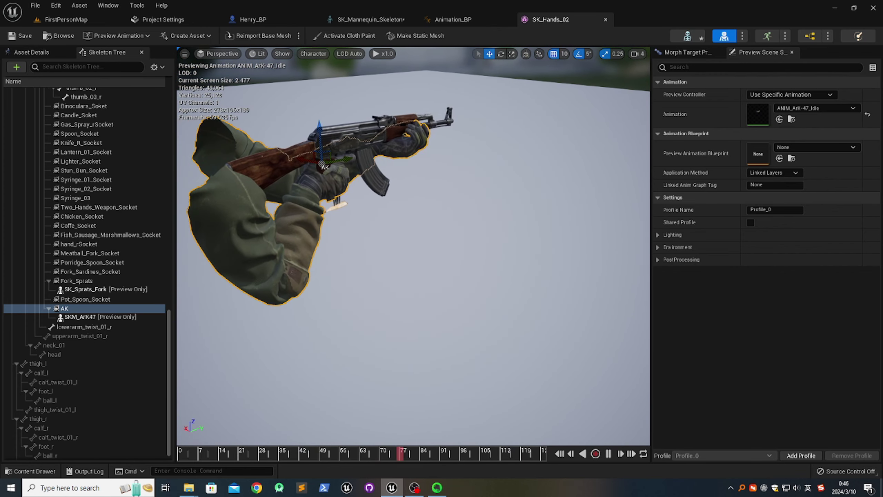
pyautogui.moveTo(424, 192); pyautogui.dragTo(431, 214, button='right')
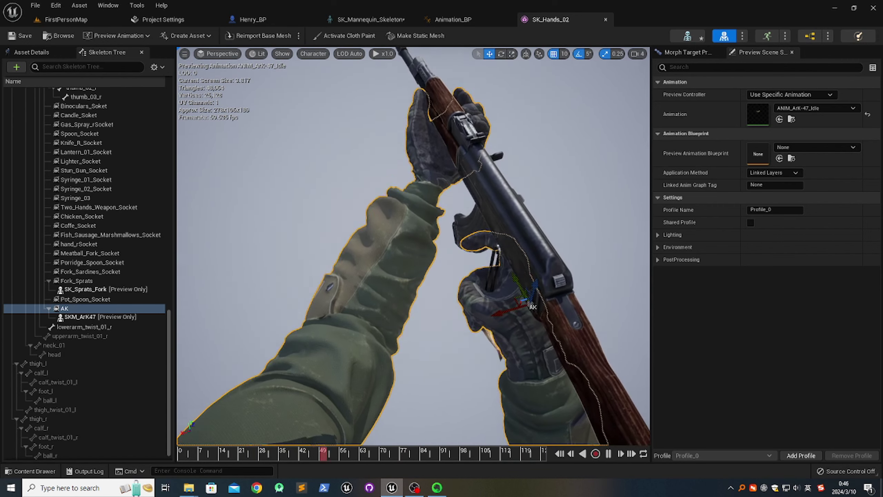
pyautogui.click(535, 277)
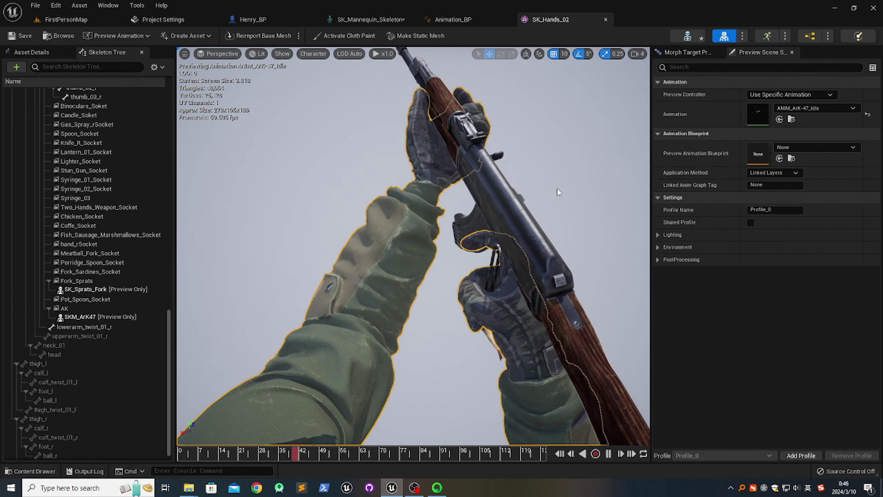
pyautogui.click(87, 309)
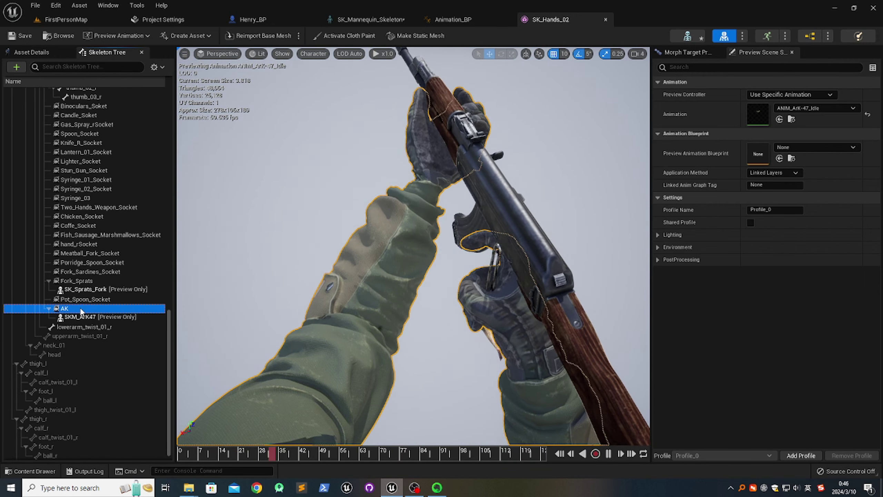
pyautogui.click(501, 53)
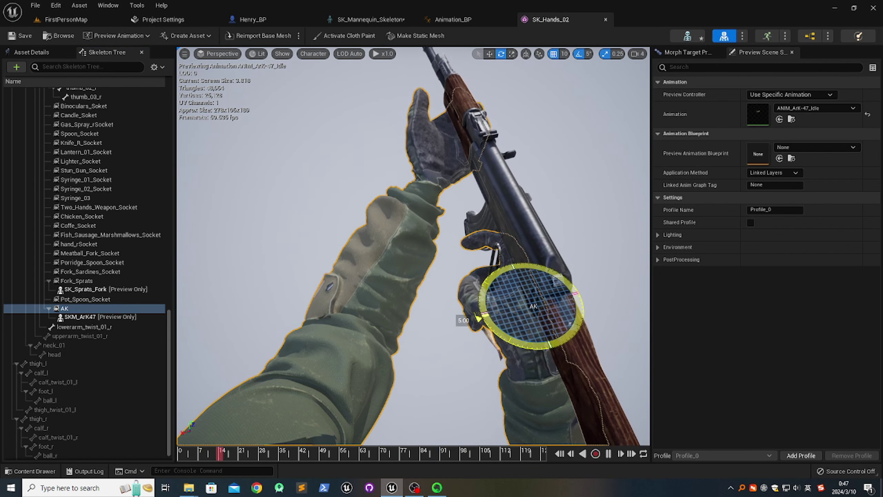
pyautogui.moveTo(479, 319); pyautogui.dragTo(476, 326)
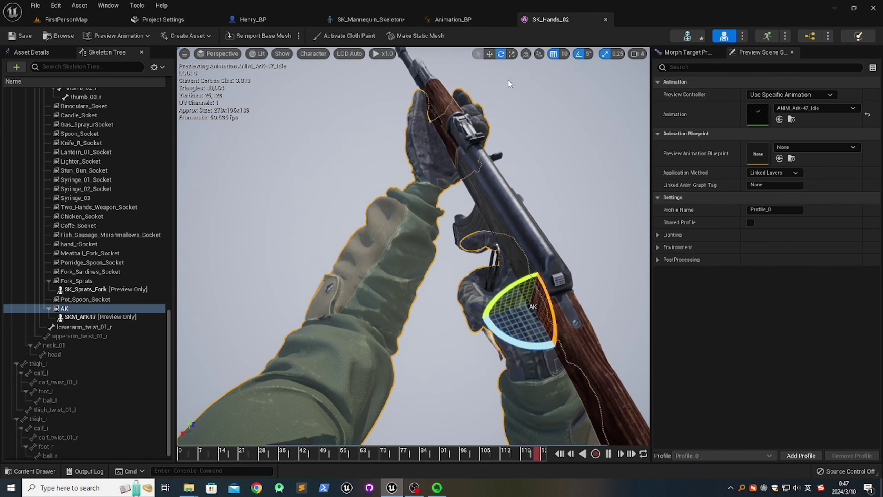
pyautogui.click(489, 53)
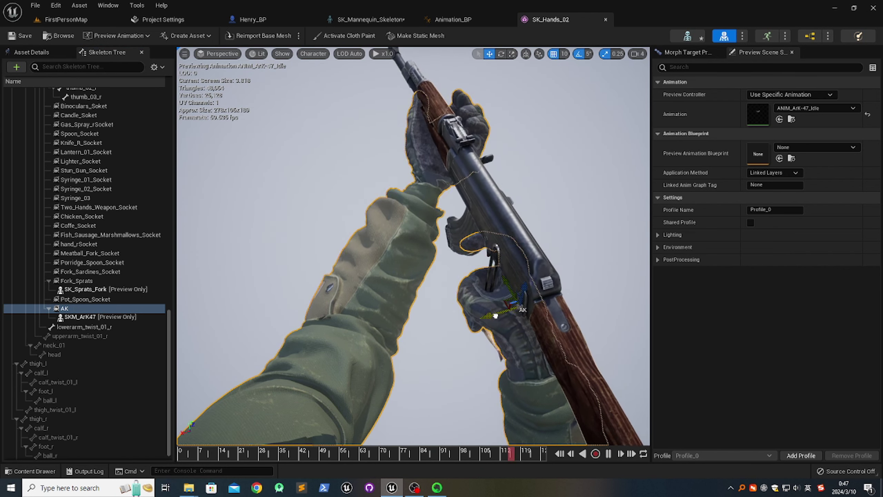
pyautogui.moveTo(517, 296); pyautogui.dragTo(485, 284)
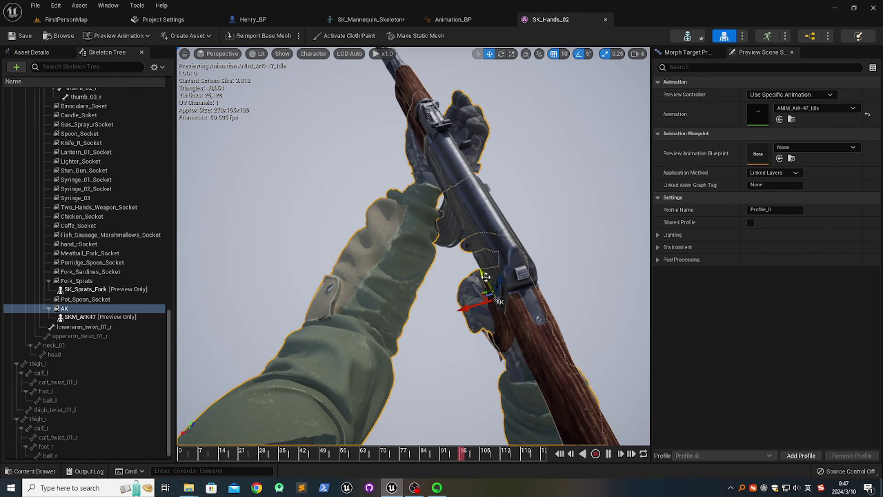
# Rotate the AK socket horizontally and shift it sideways to line the rifle up between both hands, leaving the socket deselected
pyautogui.moveTo(481, 258); pyautogui.dragTo(413, 278, button='right')
pyautogui.moveTo(317, 257); pyautogui.dragTo(363, 243, button='right')
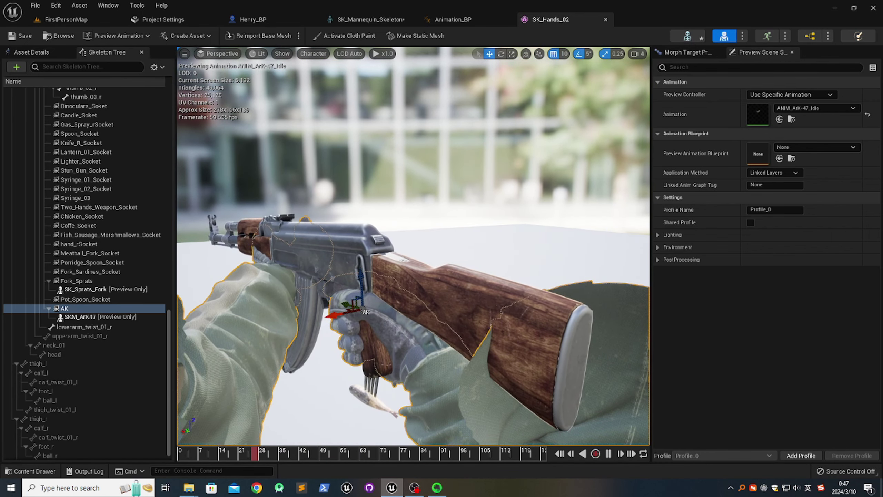
pyautogui.moveTo(400, 279); pyautogui.dragTo(497, 275, button='right')
pyautogui.press('w')
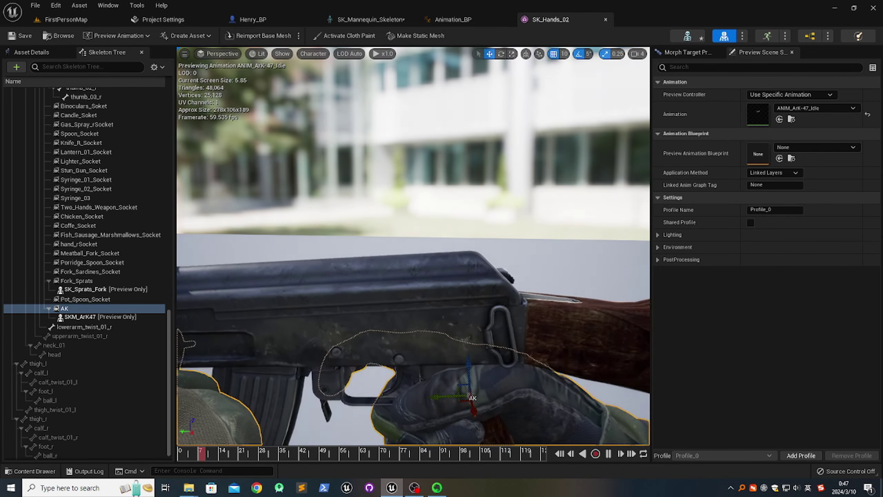
pyautogui.scroll(-5, 350, 388)
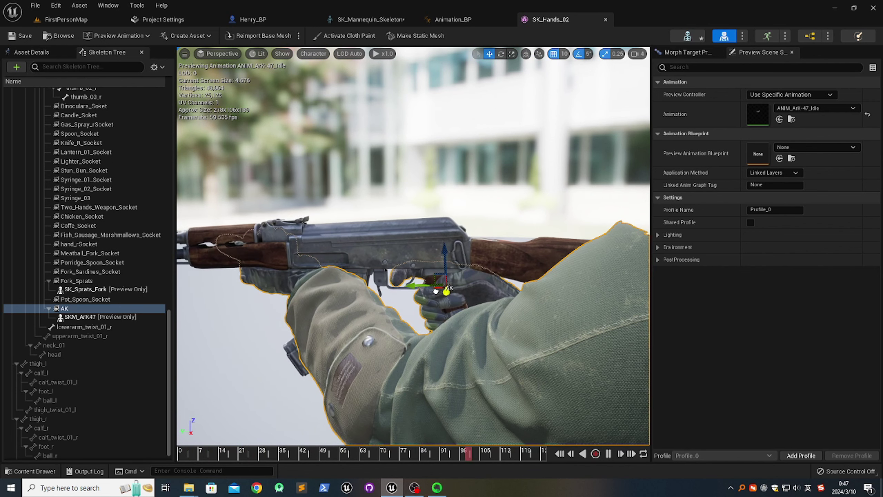
pyautogui.moveTo(436, 294); pyautogui.dragTo(494, 294, button='right')
pyautogui.moveTo(392, 301)
pyautogui.mouseDown(button='right')
pyautogui.moveTo(341, 279)
pyautogui.moveTo(369, 307)
pyautogui.moveTo(392, 301)
pyautogui.mouseUp(button='right')
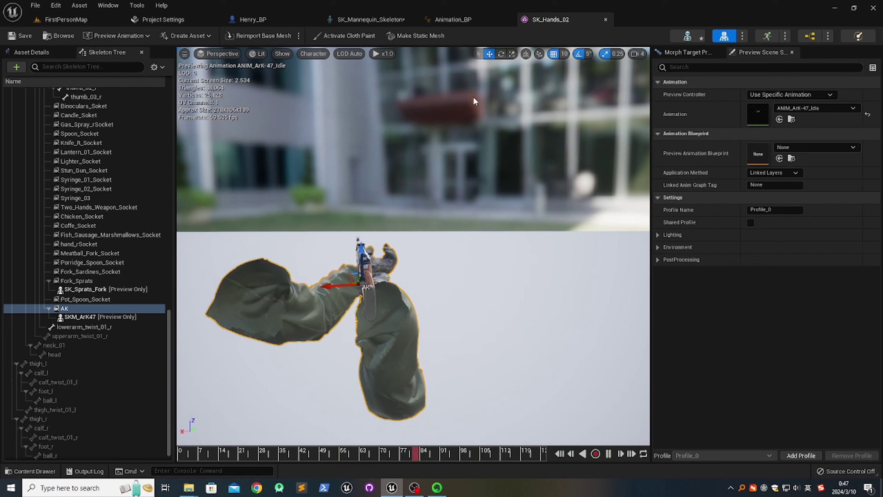
pyautogui.click(503, 55)
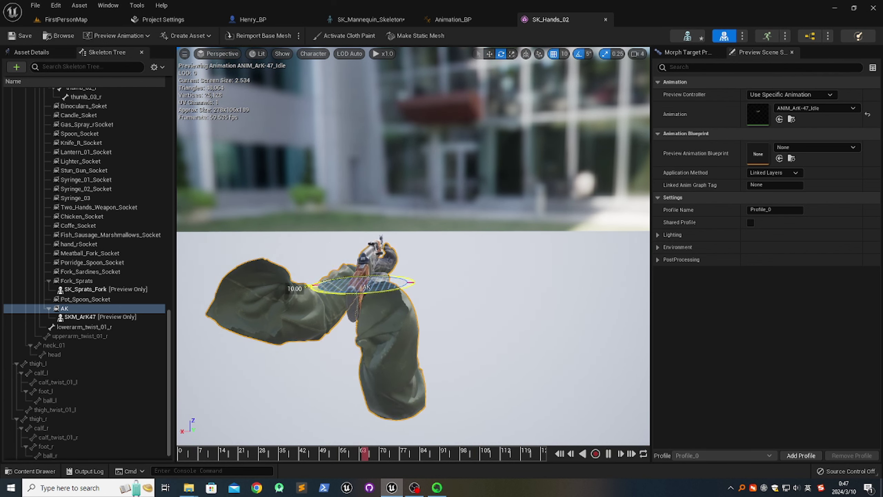
pyautogui.moveTo(390, 290); pyautogui.dragTo(406, 290)
pyautogui.click(489, 53)
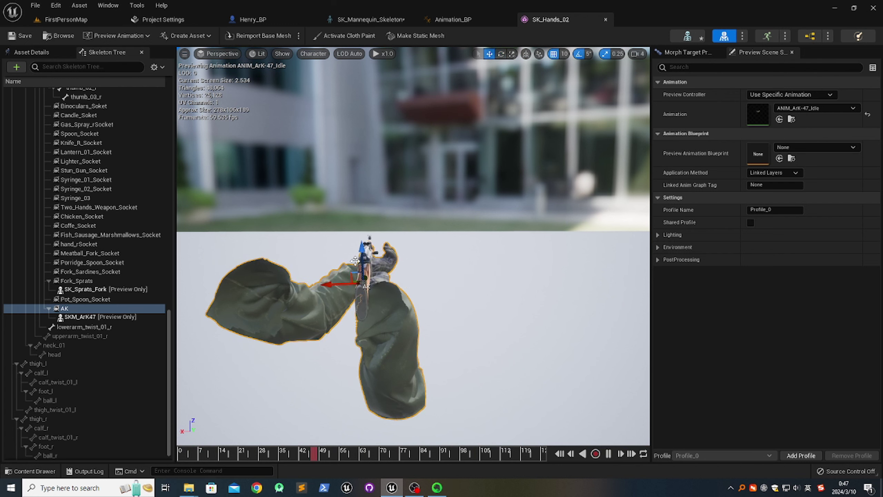
pyautogui.moveTo(335, 288); pyautogui.dragTo(347, 290)
pyautogui.click(419, 261)
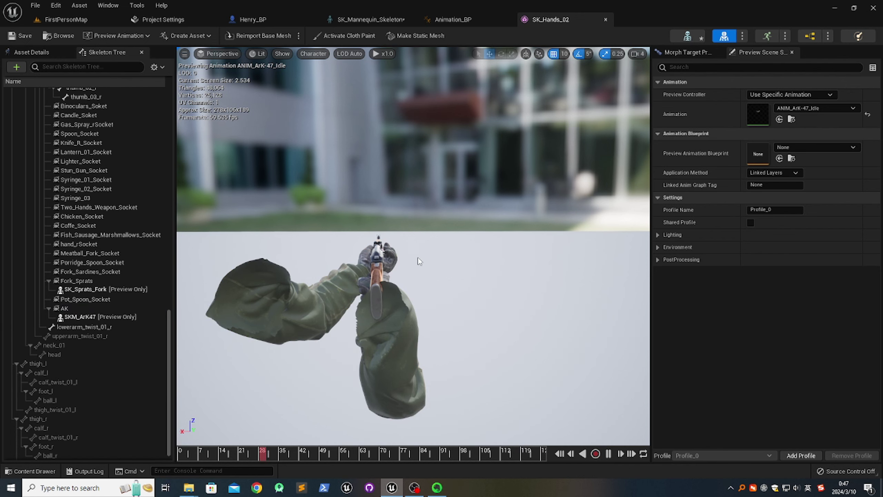
# Check the rifle's fit in the hands from other angles and close the SK_Hands_02 mesh editor
pyautogui.moveTo(418, 261); pyautogui.dragTo(419, 286, button='right')
pyautogui.press('w')
pyautogui.press('s')
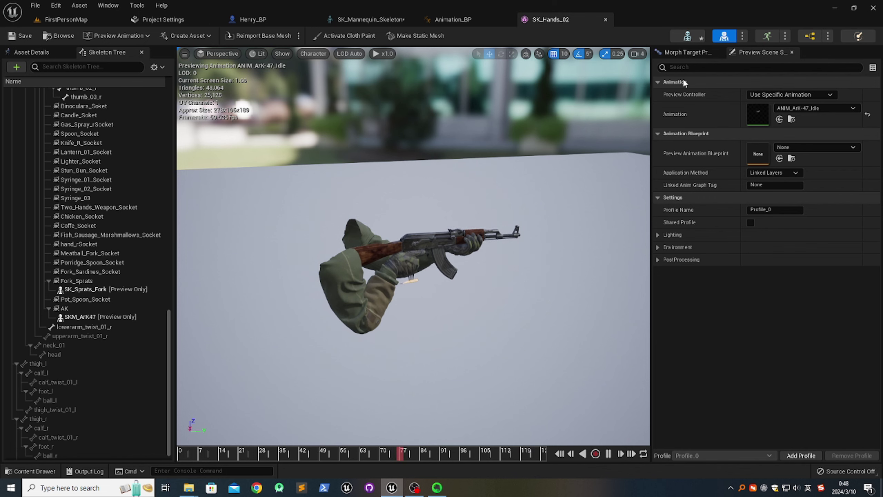
pyautogui.click(606, 22)
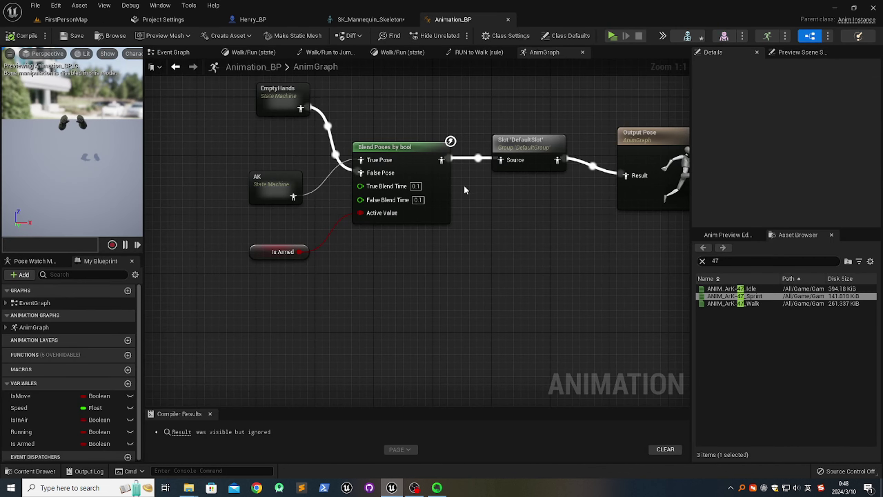
# Return to the Henry_BP event graph and save the blueprint
pyautogui.moveTo(448, 272); pyautogui.dragTo(406, 319, button='right')
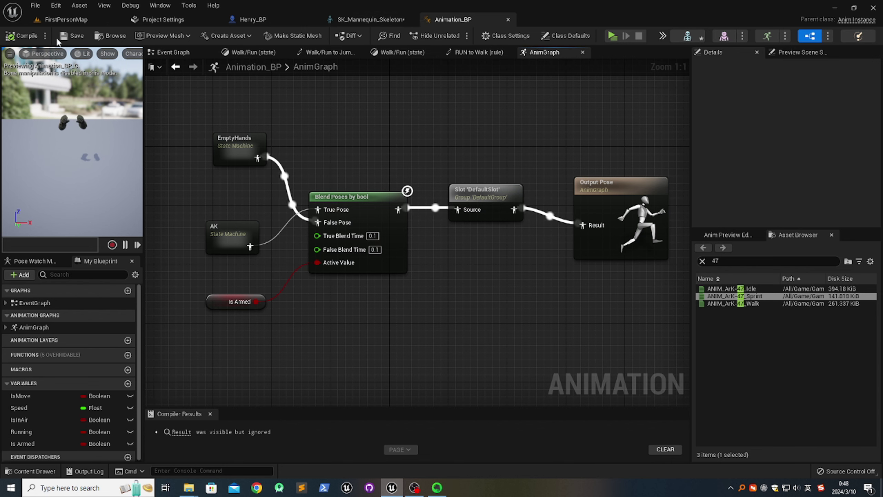
pyautogui.click(253, 20)
pyautogui.moveTo(227, 237); pyautogui.dragTo(337, 306, button='right')
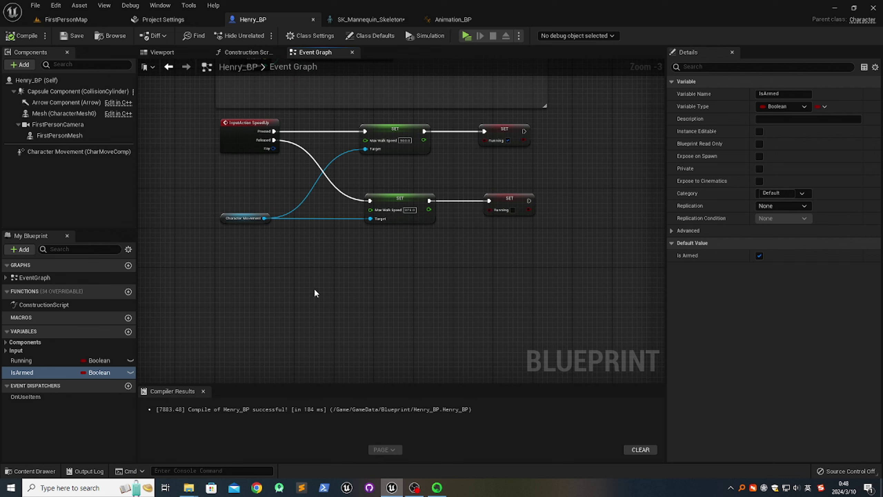
pyautogui.click(73, 36)
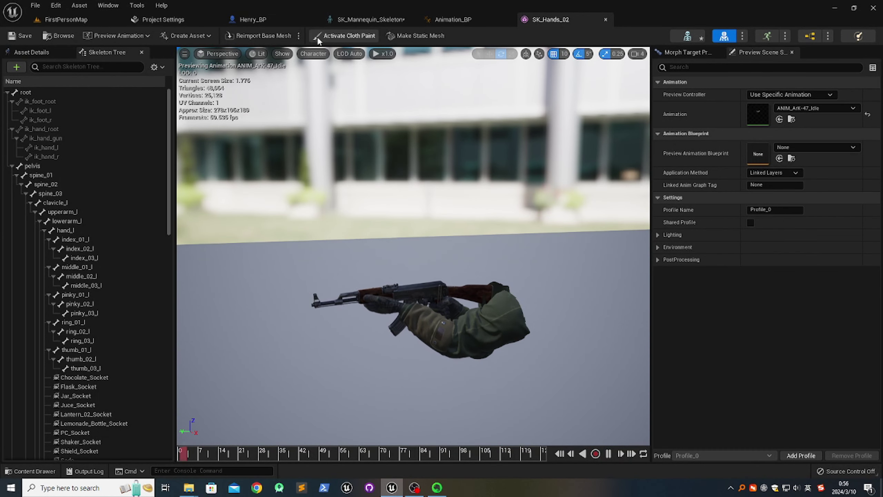
# Add an Event BeginPlay node below the sprint speed logic in the Henry_BP event graph
pyautogui.click(270, 20)
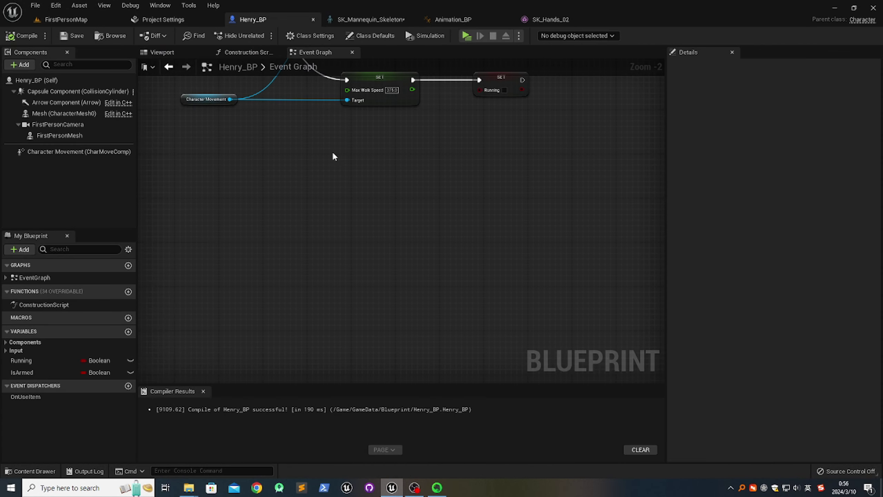
pyautogui.moveTo(302, 170); pyautogui.dragTo(272, 237, button='right')
pyautogui.rightClick(267, 231)
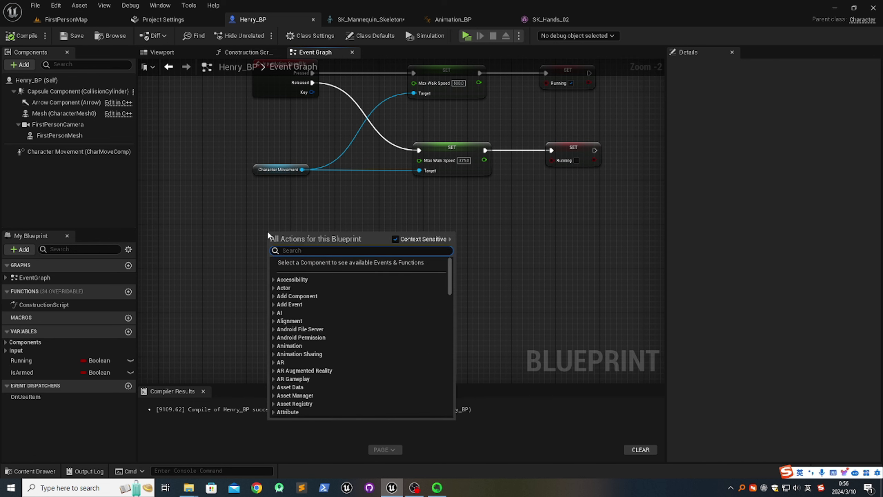
pyautogui.write('begin')
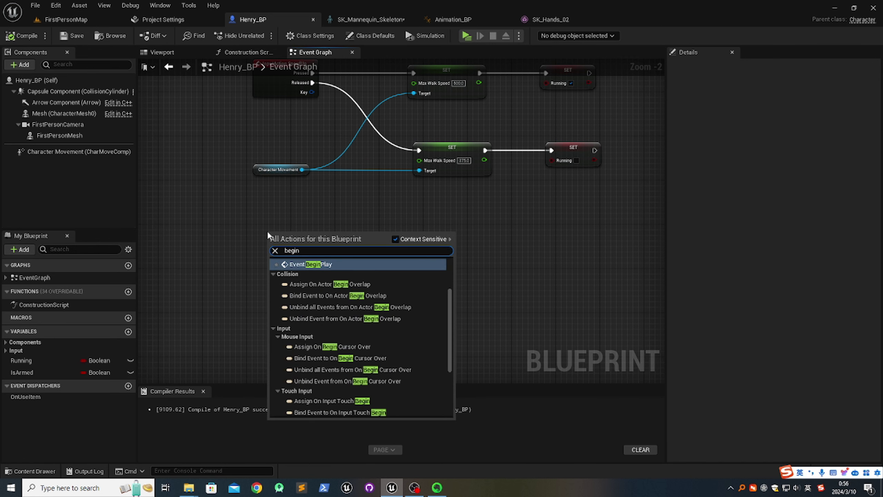
pyautogui.press('Return')
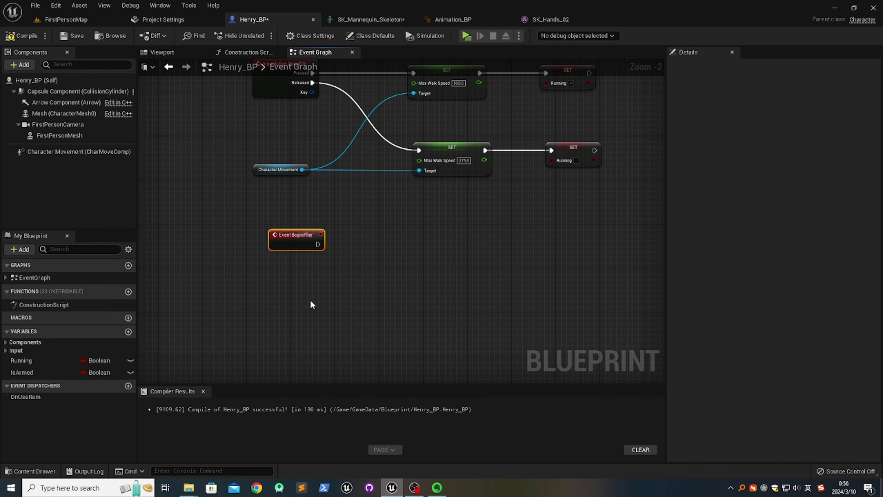
# Add a Spawn Actor from Class node wired from Event BeginPlay and align it with the event
pyautogui.moveTo(310, 299); pyautogui.dragTo(279, 247, button='right')
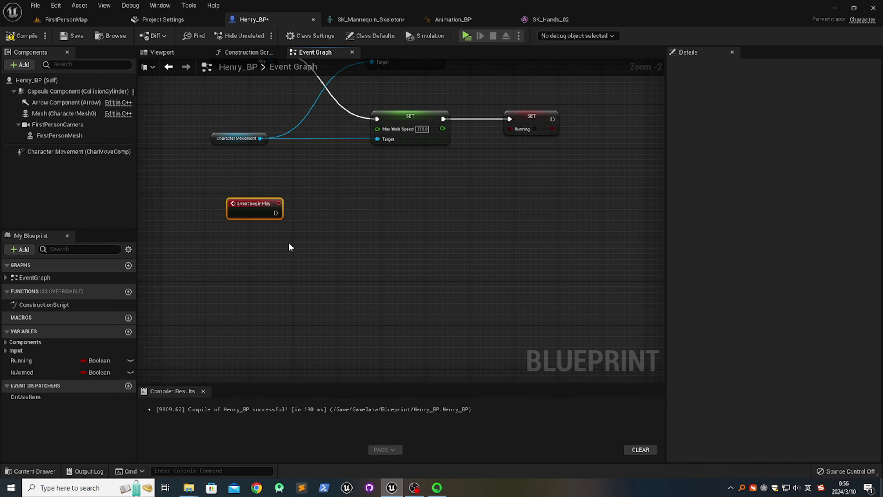
pyautogui.moveTo(275, 213); pyautogui.dragTo(352, 216)
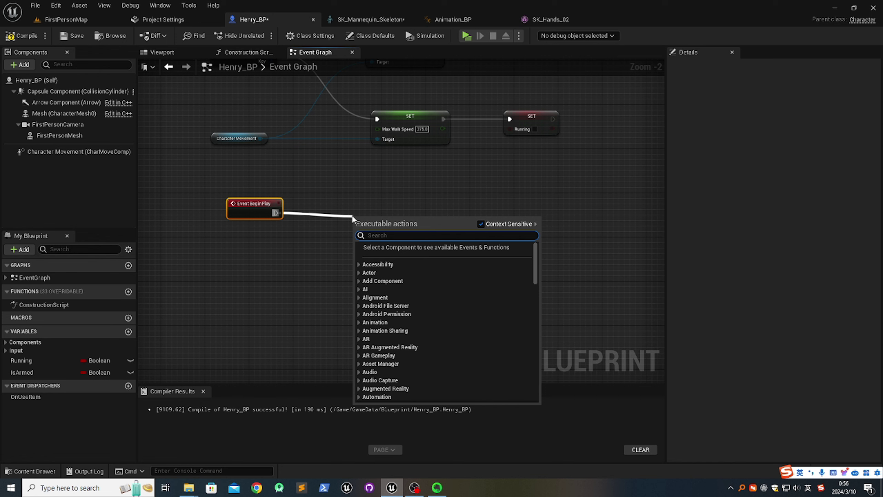
pyautogui.write('spawn')
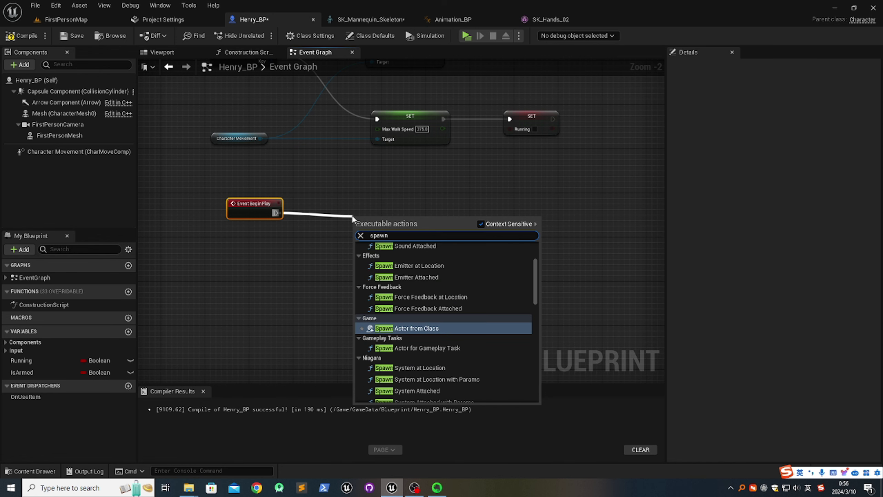
pyautogui.press('Return')
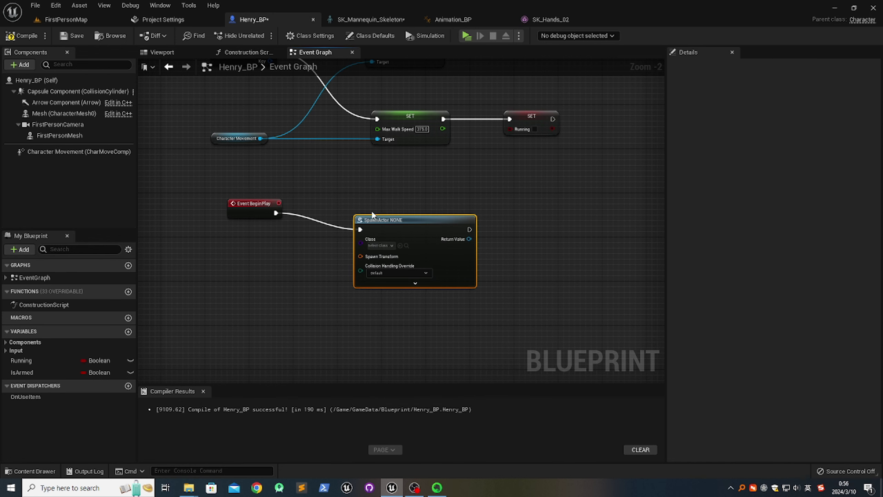
pyautogui.moveTo(407, 218); pyautogui.dragTo(389, 203)
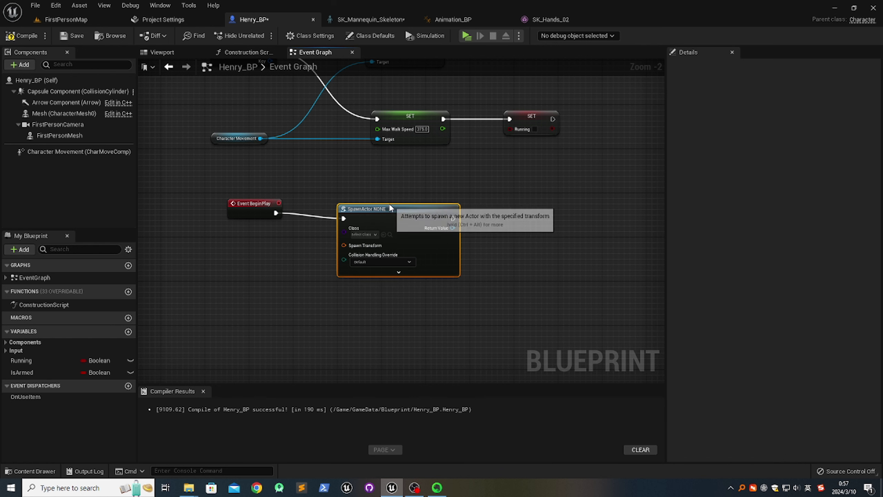
# Set the spawn node's class to Weapon_AK and split its Spawn Transform pin into location, rotation and scale
pyautogui.click(373, 229)
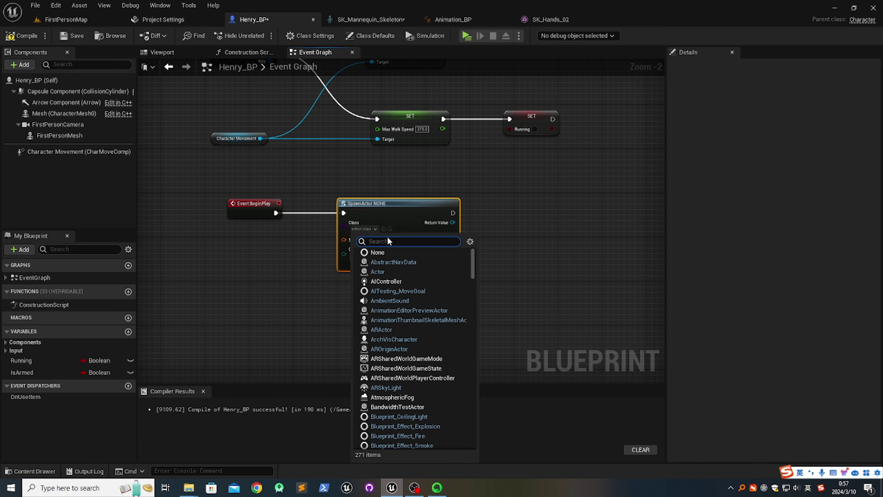
pyautogui.write('wea')
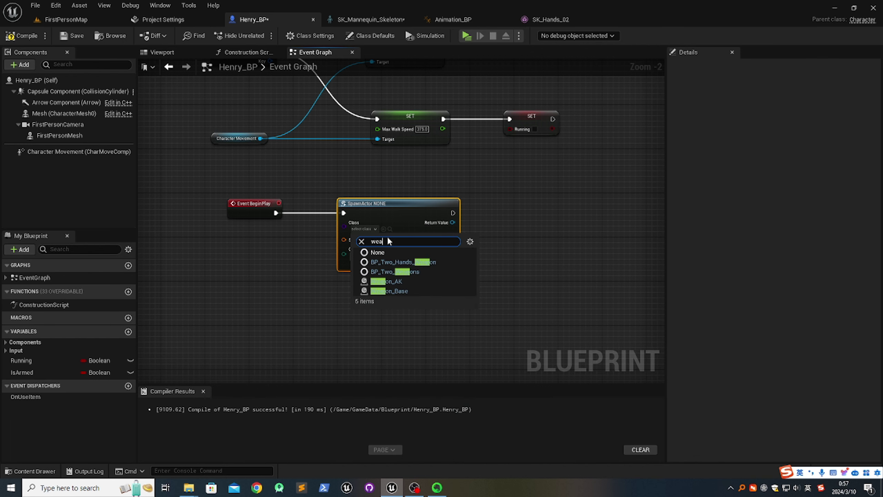
pyautogui.click(391, 281)
pyautogui.moveTo(391, 318)
pyautogui.mouseDown(button='right')
pyautogui.moveTo(396, 324)
pyautogui.moveTo(397, 310)
pyautogui.mouseUp(button='right')
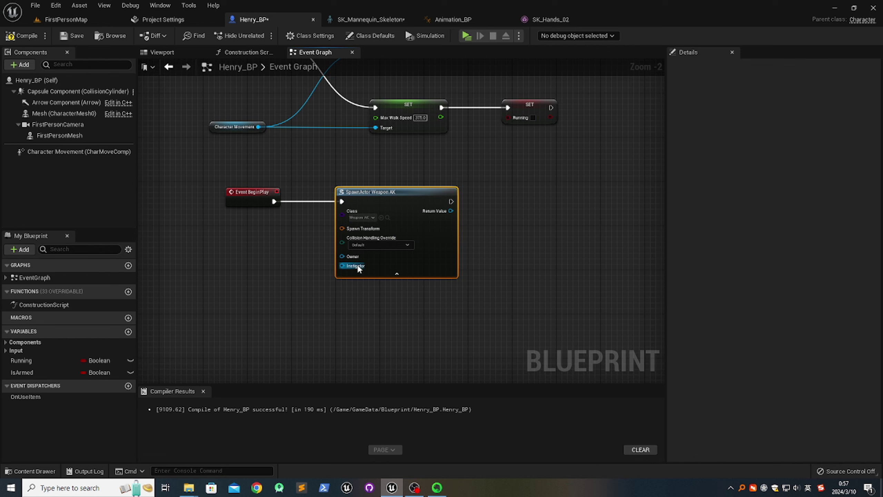
pyautogui.rightClick(356, 229)
pyautogui.click(393, 259)
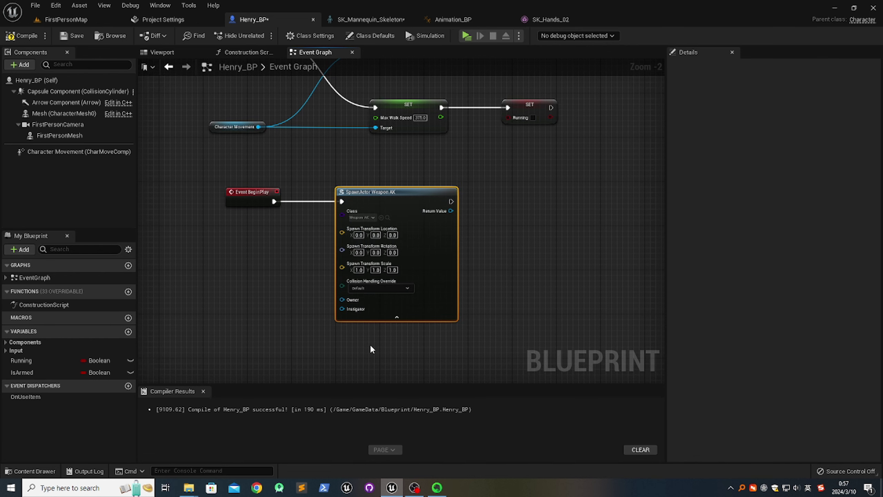
pyautogui.moveTo(370, 344); pyautogui.dragTo(370, 323, button='right')
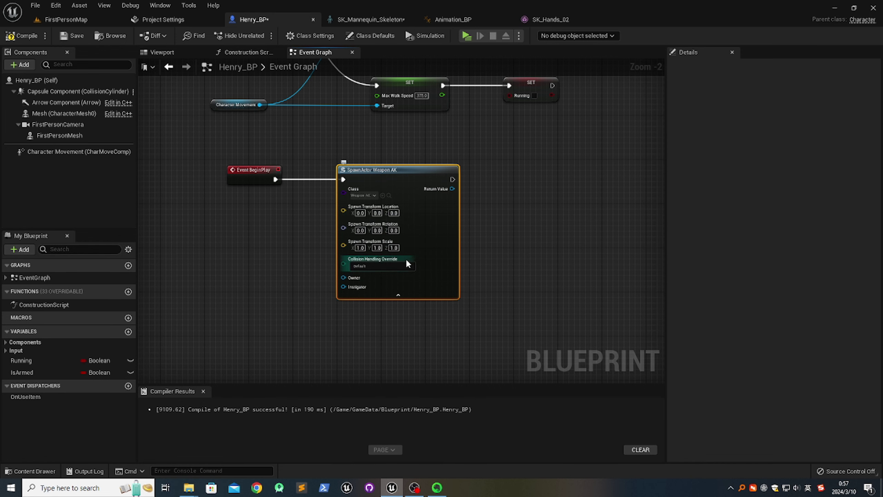
# Add an Attach Actor To Component node from the spawned actor's Return Value and place it beside the spawn node
pyautogui.moveTo(408, 264); pyautogui.dragTo(444, 300, button='right')
pyautogui.moveTo(407, 285); pyautogui.dragTo(435, 276, button='right')
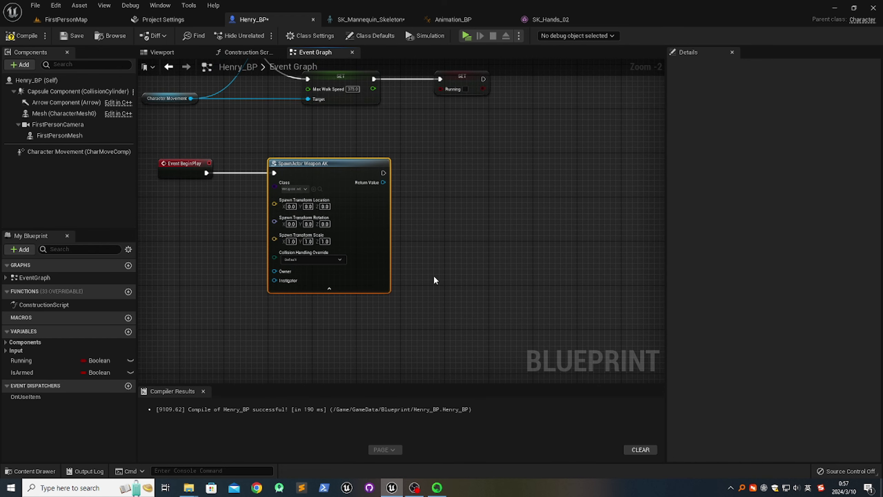
pyautogui.moveTo(434, 276); pyautogui.dragTo(413, 275, button='right')
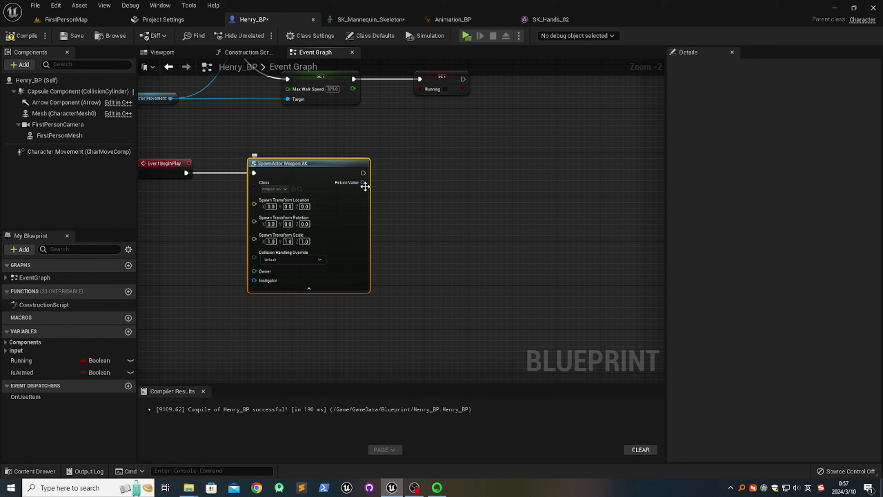
pyautogui.moveTo(362, 182); pyautogui.dragTo(419, 183)
pyautogui.write('attach')
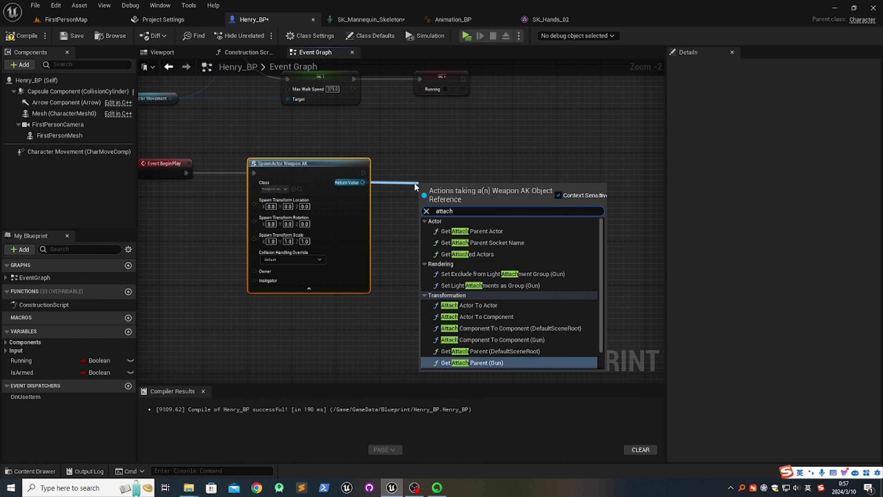
pyautogui.click(499, 317)
pyautogui.moveTo(460, 193); pyautogui.dragTo(537, 164)
pyautogui.click(488, 208)
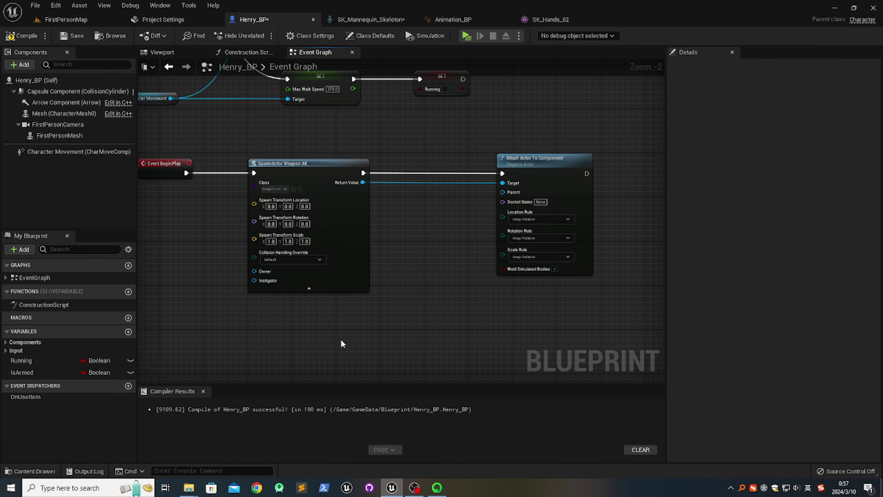
# Connect FirstPersonMesh to the attach node's Parent input and set its Socket Name to AK
pyautogui.moveTo(59, 139); pyautogui.dragTo(503, 192)
pyautogui.moveTo(430, 284); pyautogui.dragTo(422, 267, button='right')
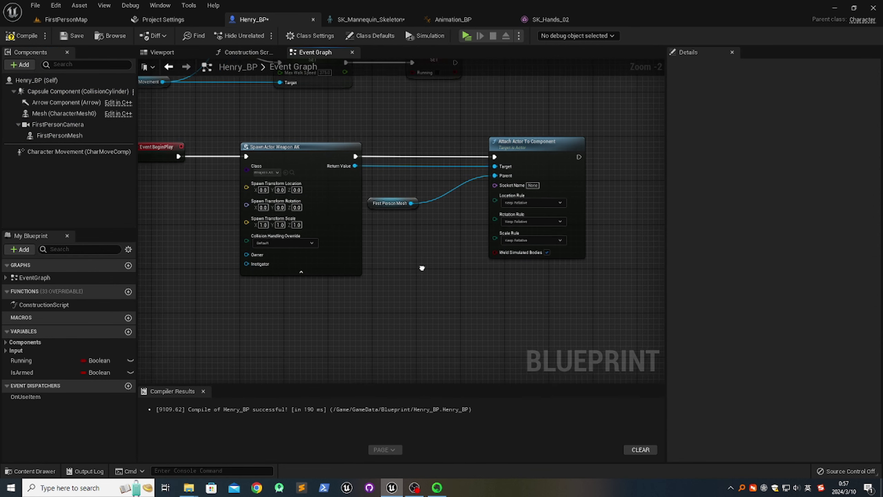
pyautogui.click(533, 185)
pyautogui.write('AK')
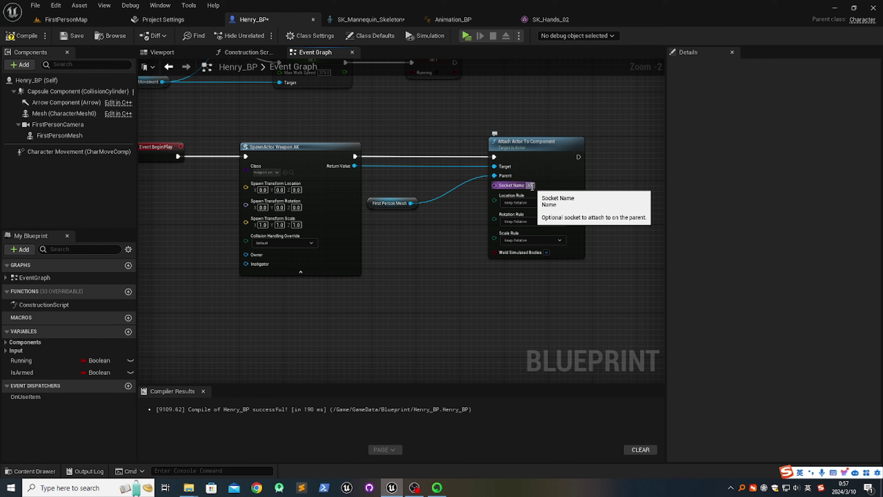
pyautogui.press('Return')
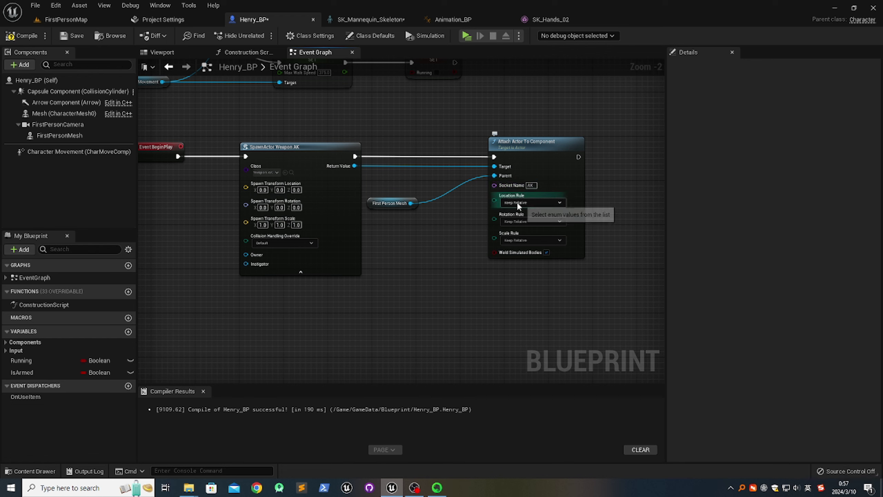
# Set the attach node's Location, Rotation and Scale Rules to Snap to Target
pyautogui.click(560, 203)
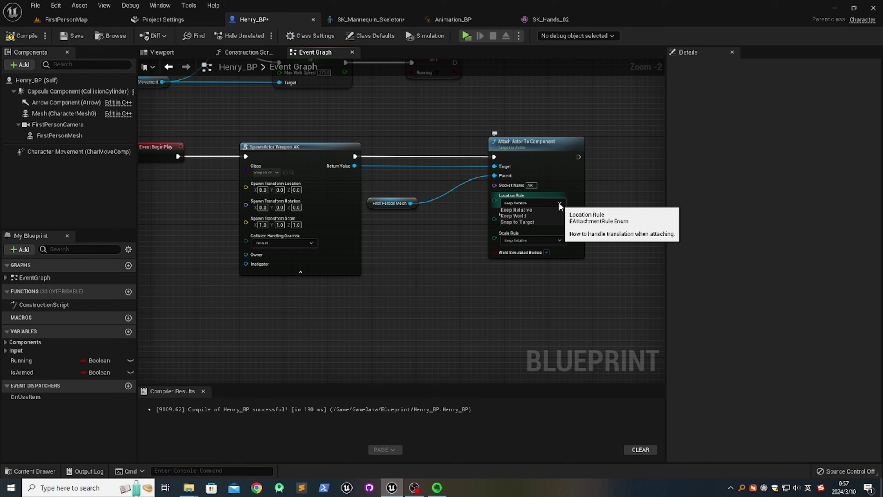
pyautogui.click(527, 222)
pyautogui.click(560, 222)
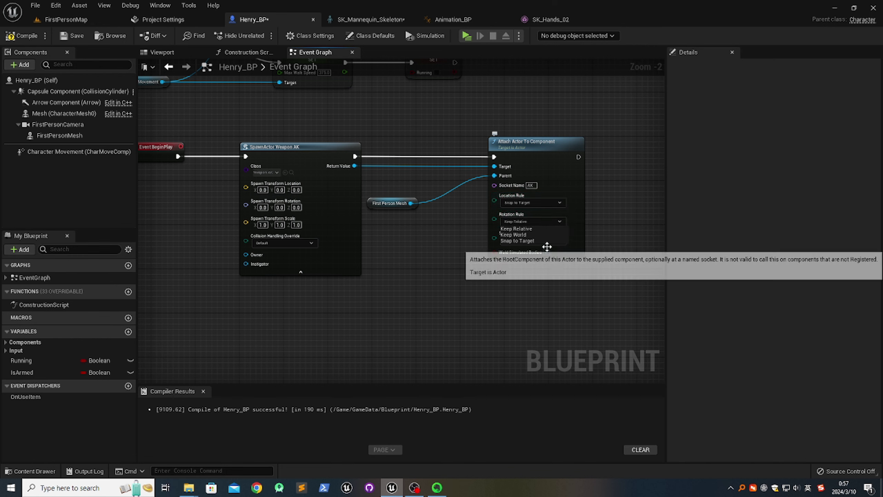
pyautogui.click(543, 241)
pyautogui.click(558, 240)
pyautogui.click(537, 262)
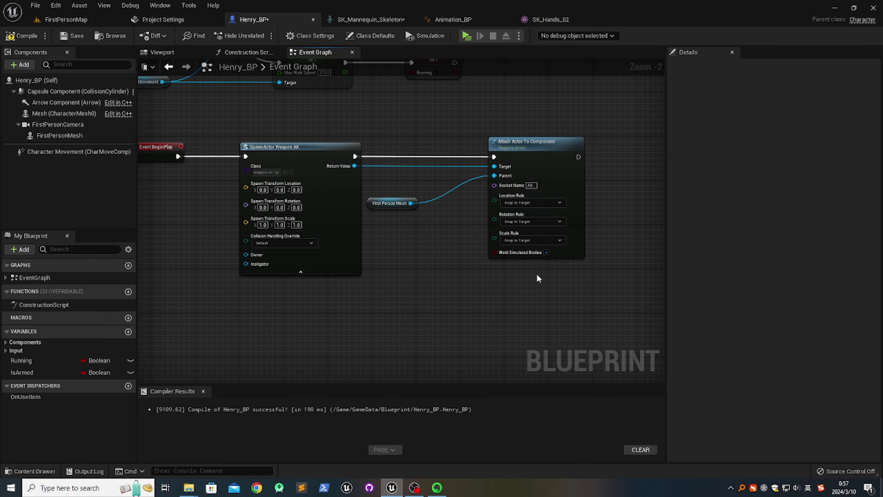
# Compile and save the Henry_BP blueprint
pyautogui.moveTo(486, 298); pyautogui.dragTo(514, 295, button='right')
pyautogui.click(21, 36)
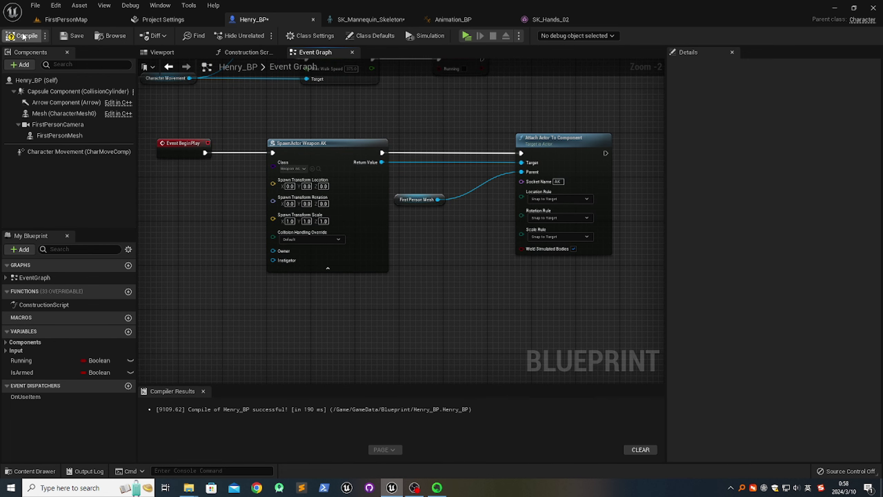
pyautogui.click(71, 35)
pyautogui.moveTo(202, 270); pyautogui.dragTo(215, 254, button='right')
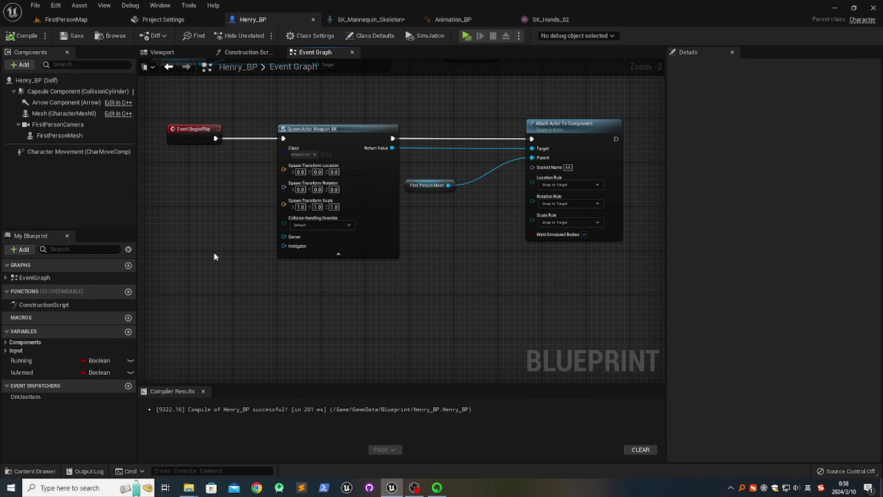
# Play-test FirstPersonMap, walking and sprinting around the level to check the attached AK and the armed arm animations
pyautogui.click(57, 19)
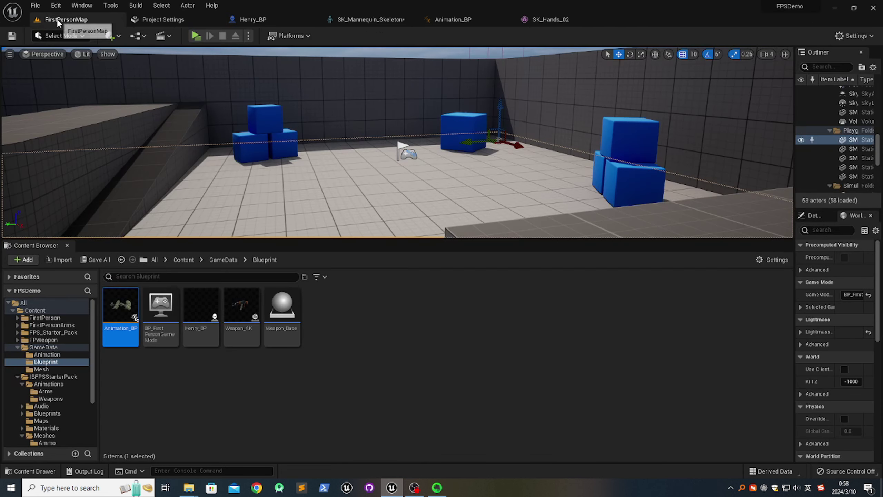
pyautogui.click(195, 36)
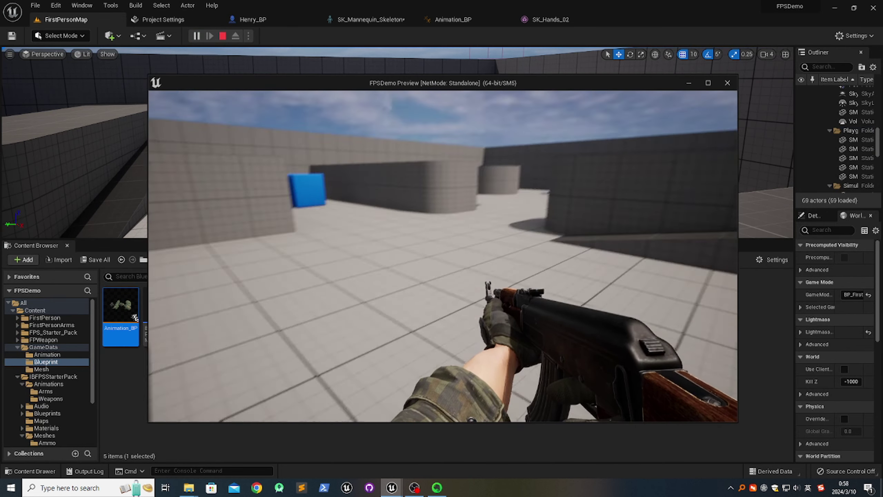
pyautogui.press('w')
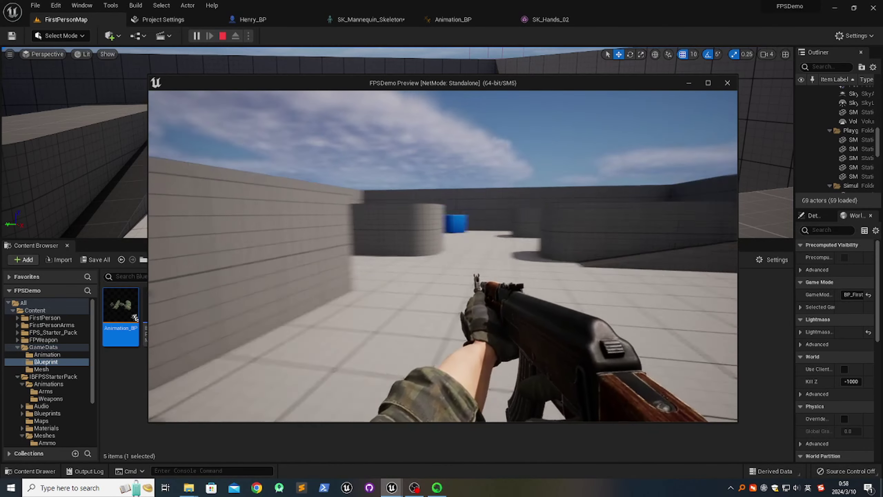
pyautogui.press('w')
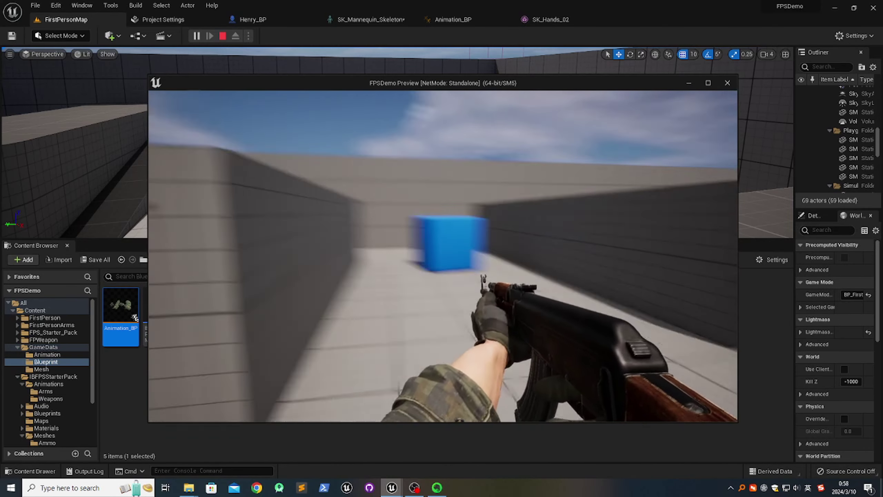
pyautogui.press('w')
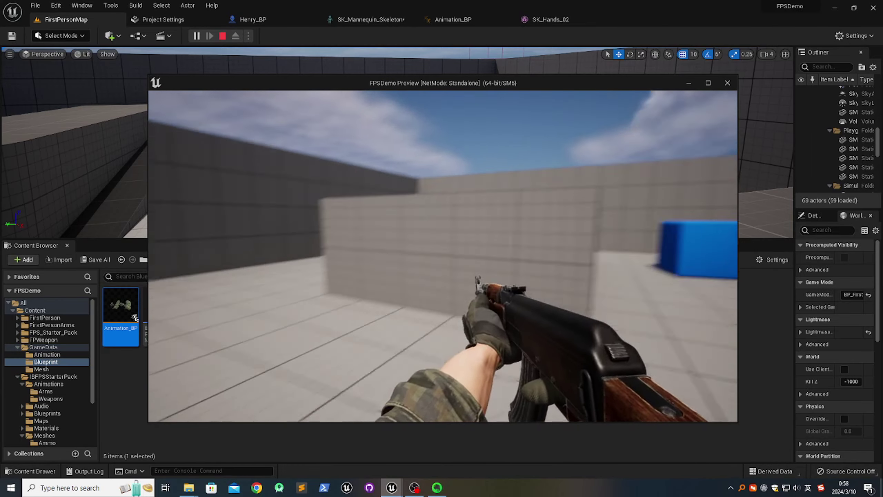
pyautogui.press('w')
pyautogui.hotkey('shift', 'w')
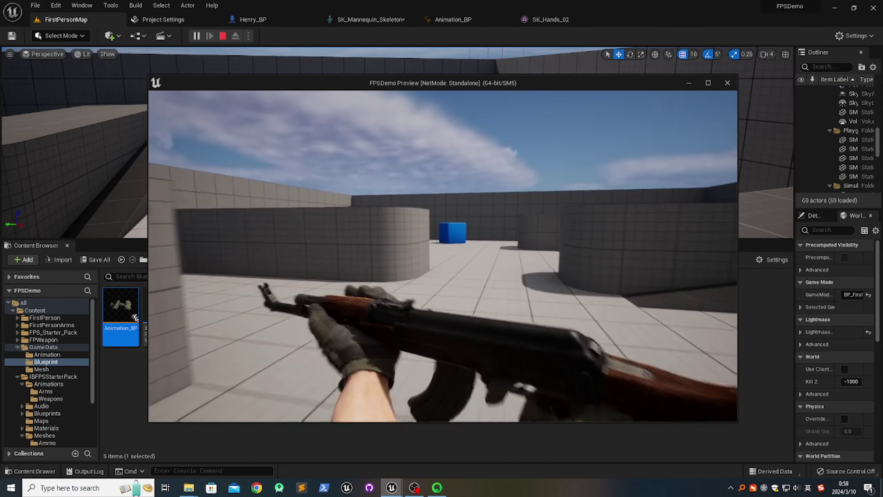
pyautogui.hotkey('shift', 'w')
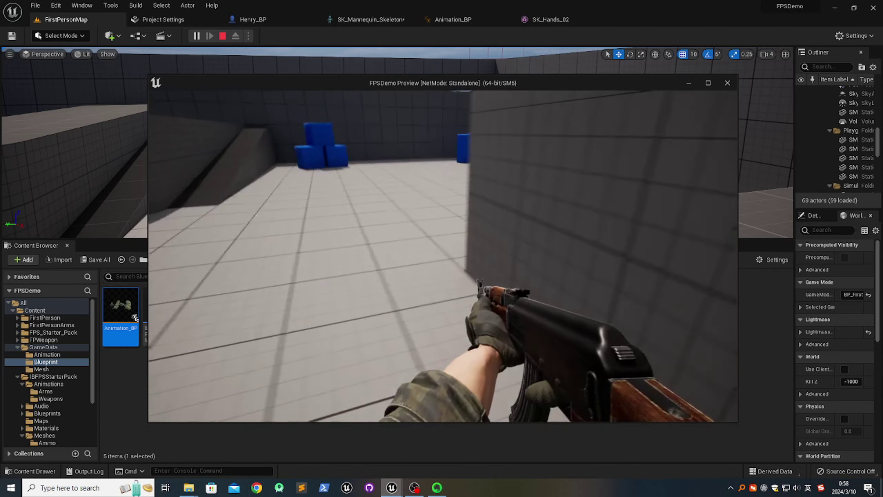
pyautogui.press('w')
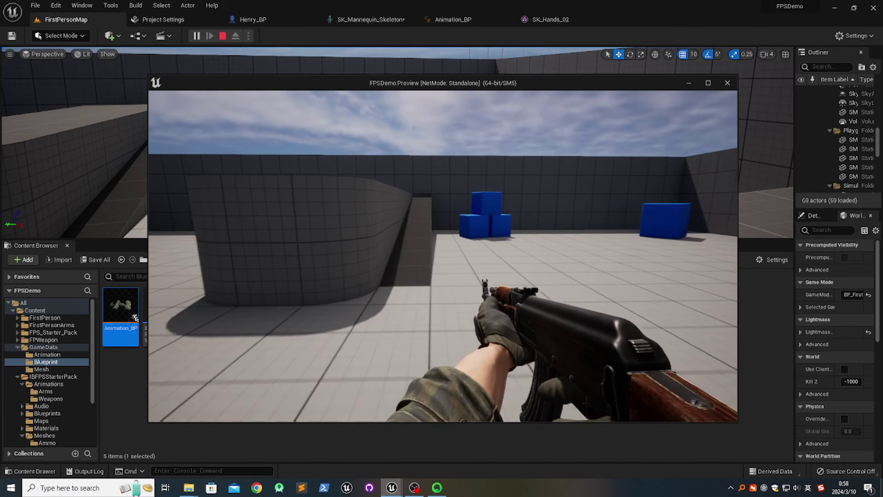
pyautogui.press('w')
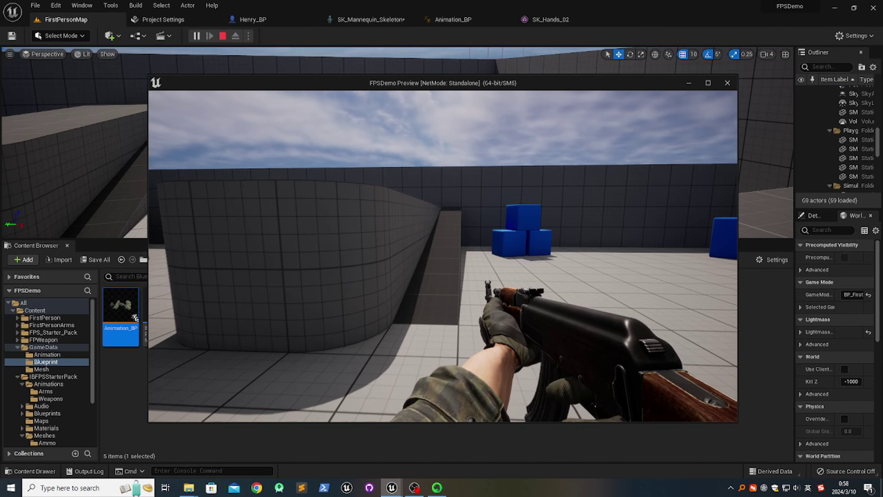
pyautogui.press('w')
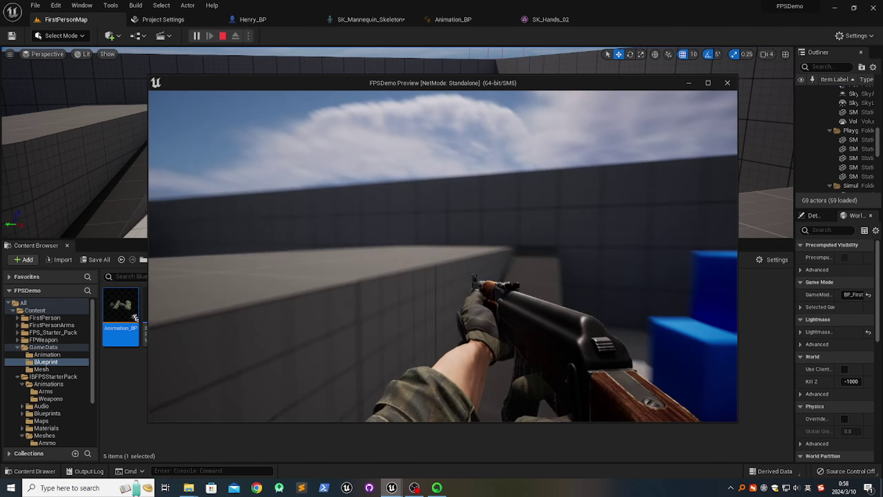
pyautogui.press('d')
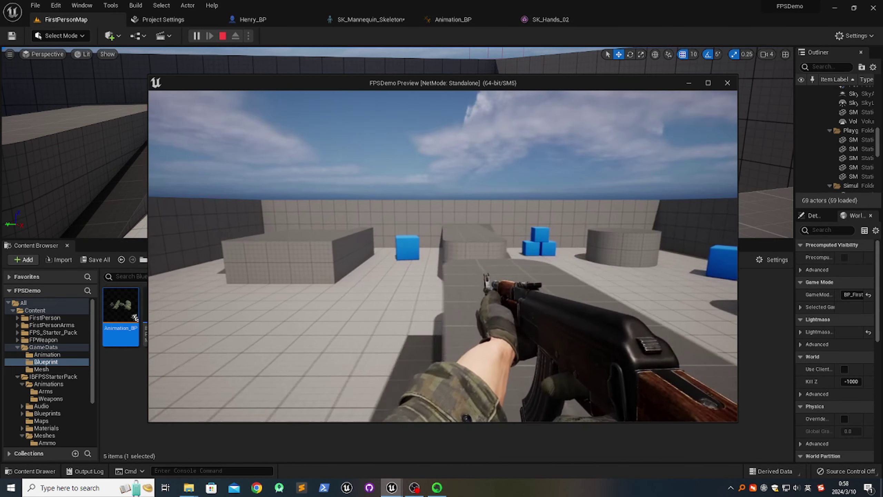